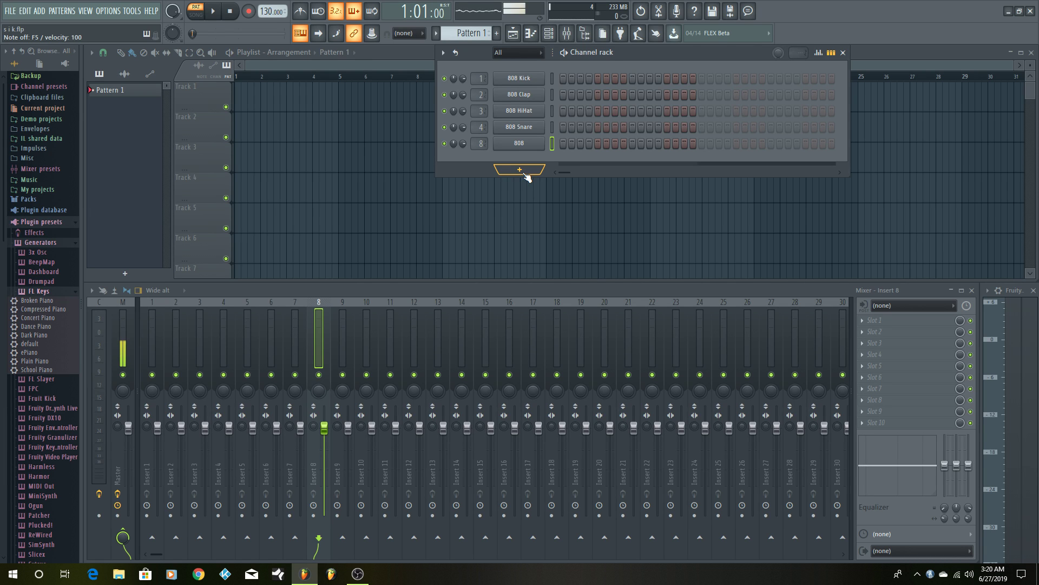
- Add an FL Keys channel to Pattern 1 and close its plugin window
click(524, 172)
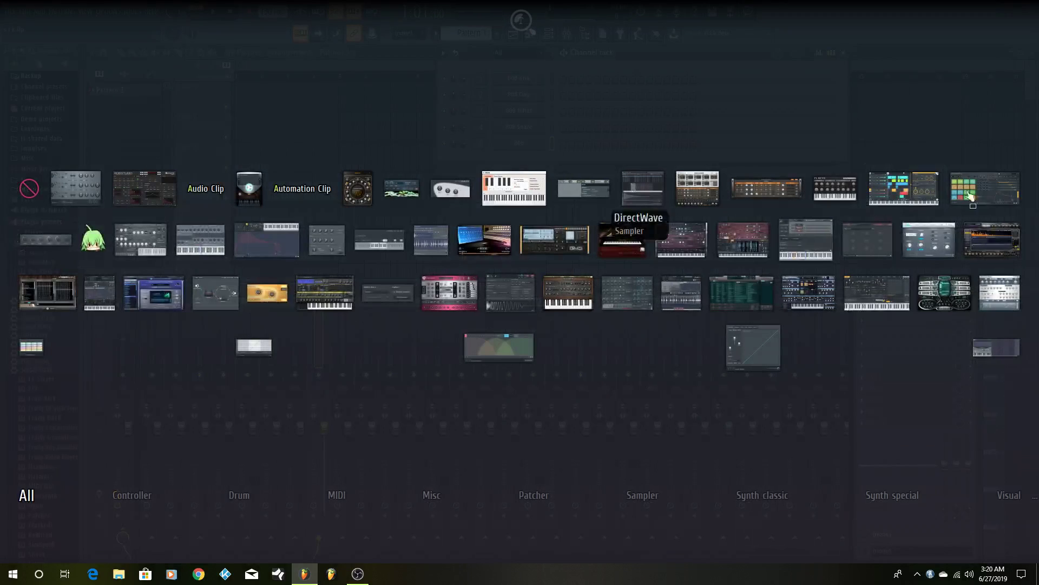
click(834, 190)
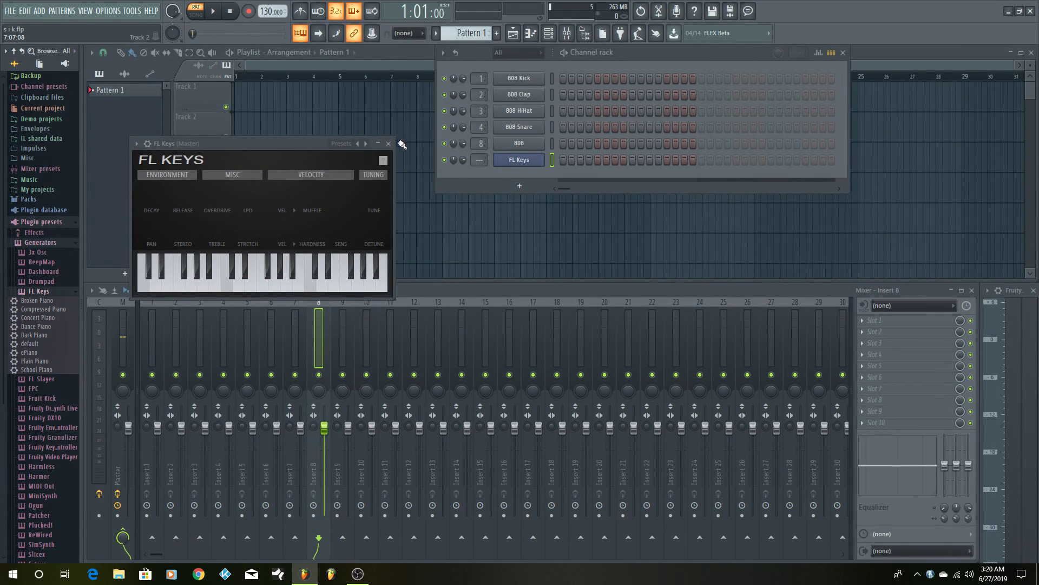
click(388, 144)
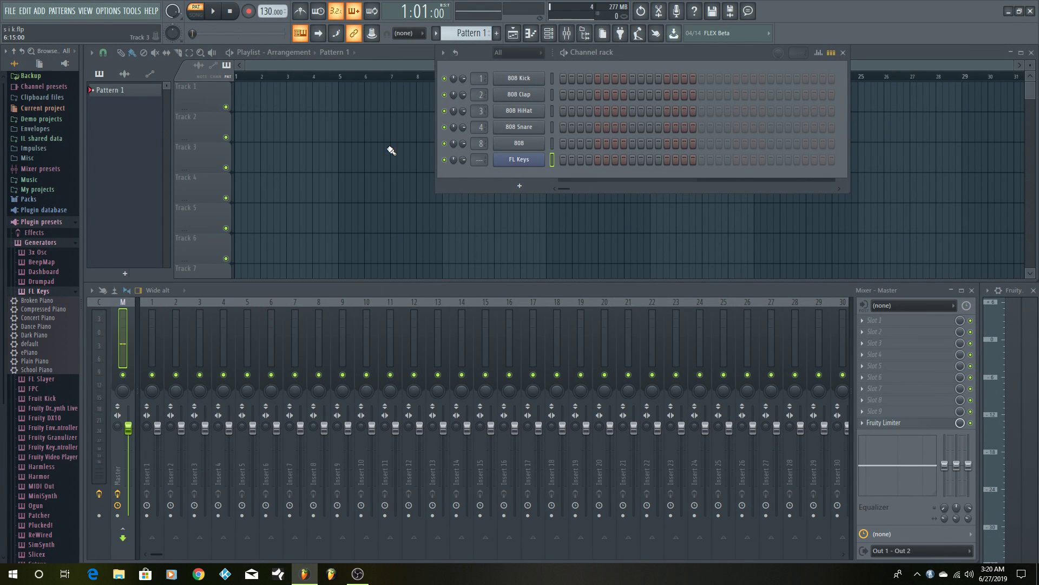
- Open the piano roll for the FL Keys channel and maximize it
right_click(521, 159)
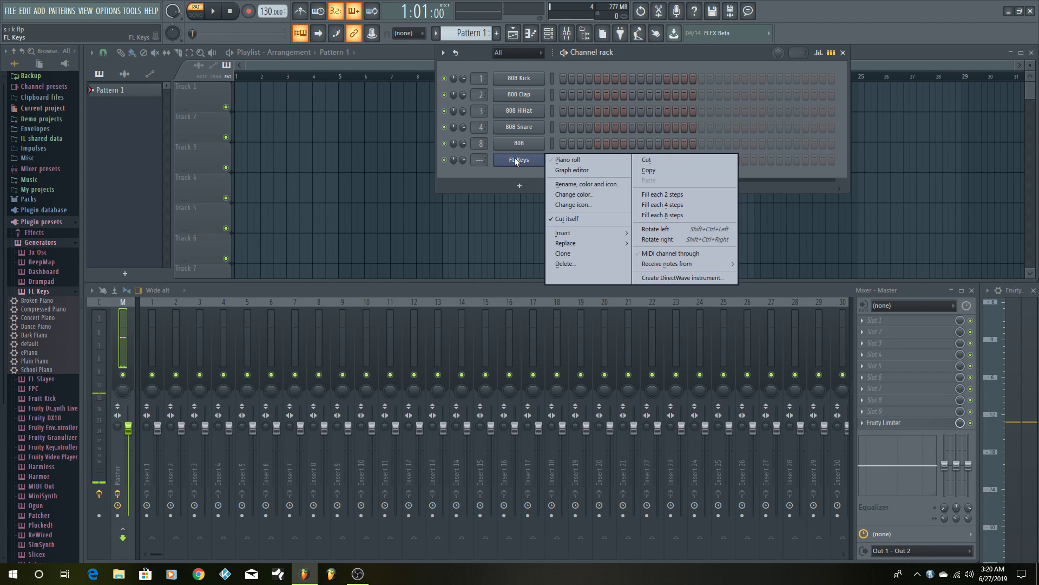
click(591, 161)
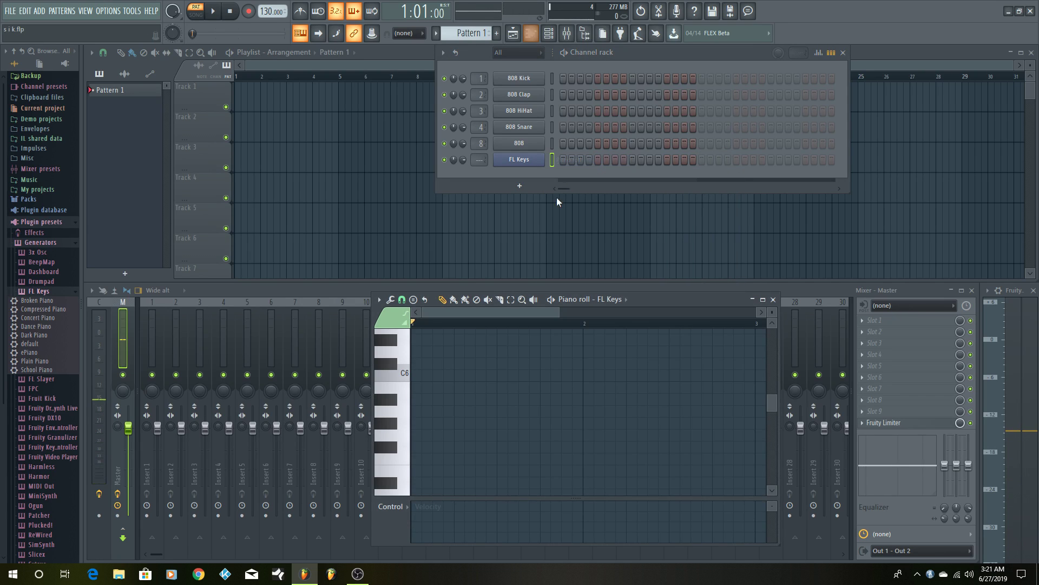
click(763, 300)
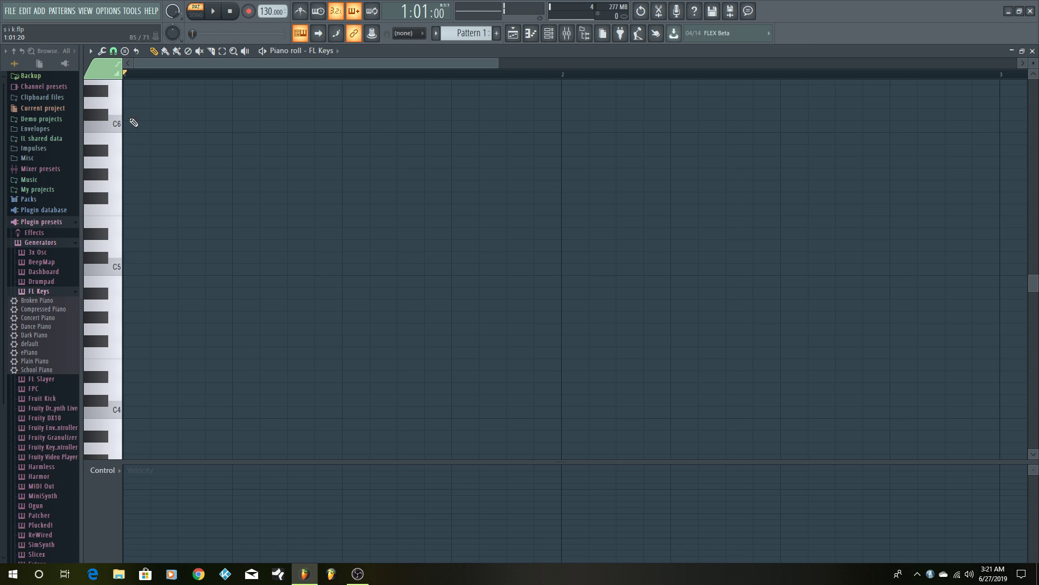
- Stamp a Minor Natural (Aeolian) scale with its root on C5 at the start of bar 1
click(91, 51)
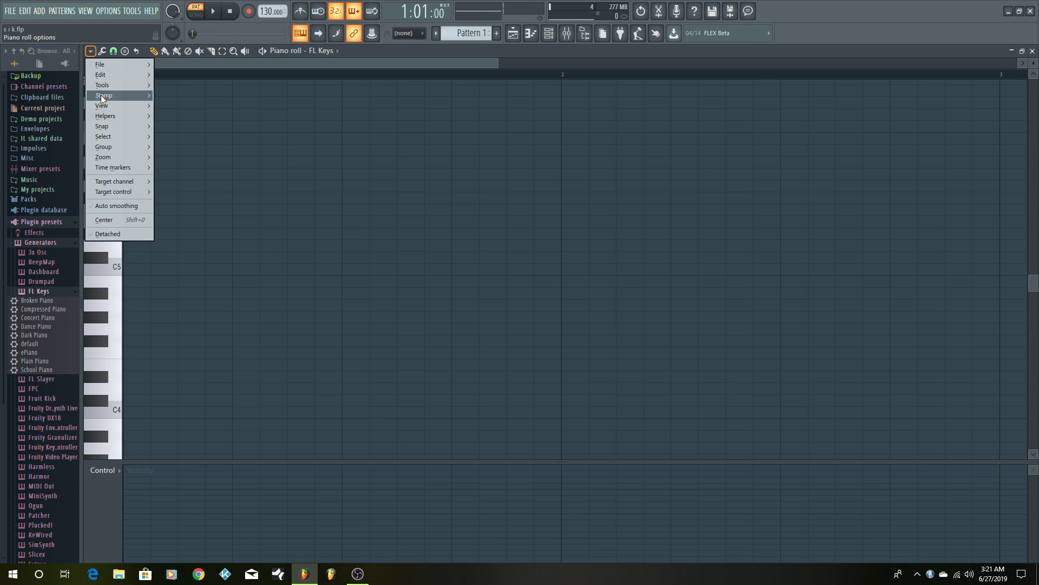
mouse_move(114, 98)
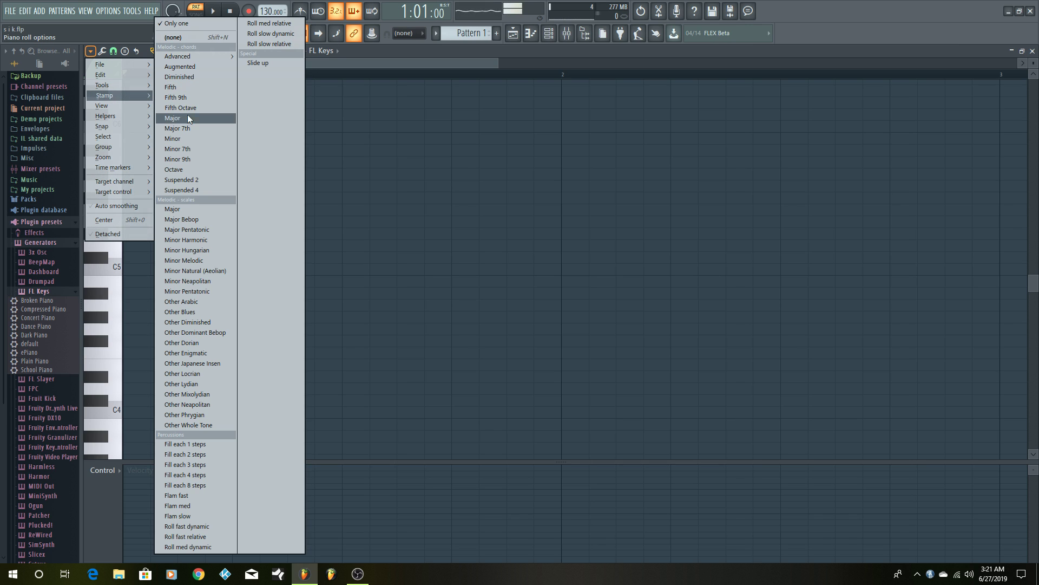
click(184, 271)
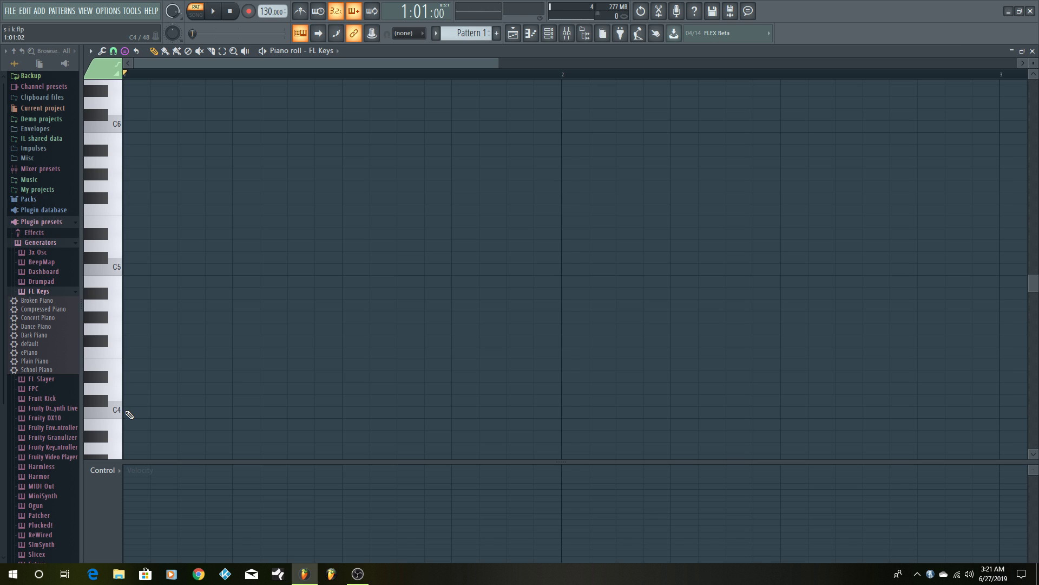
click(125, 269)
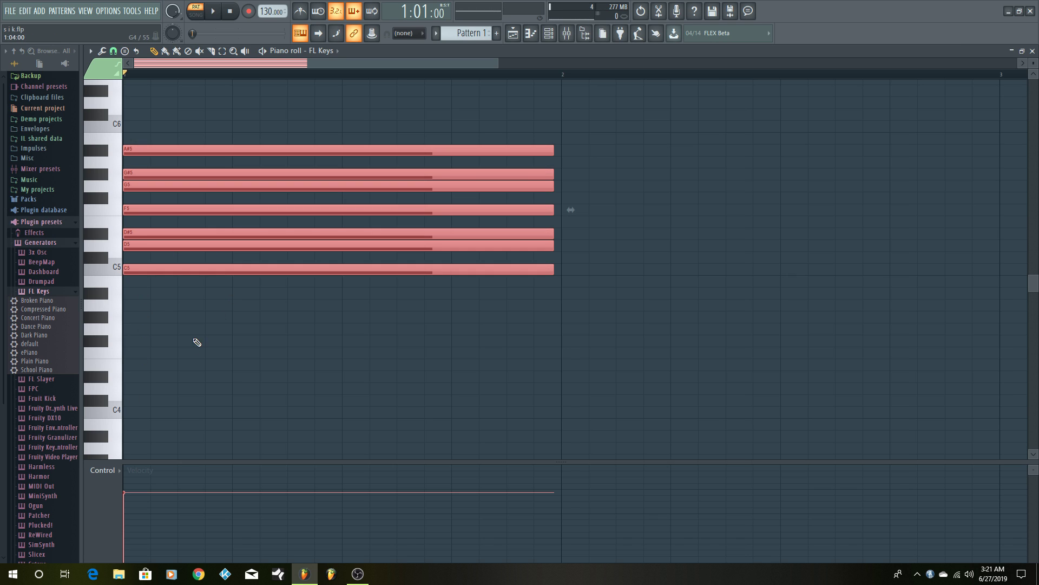
- Select all the scale notes and place a copy one octave higher, starting on C6
scroll(222, 349, up, 3)
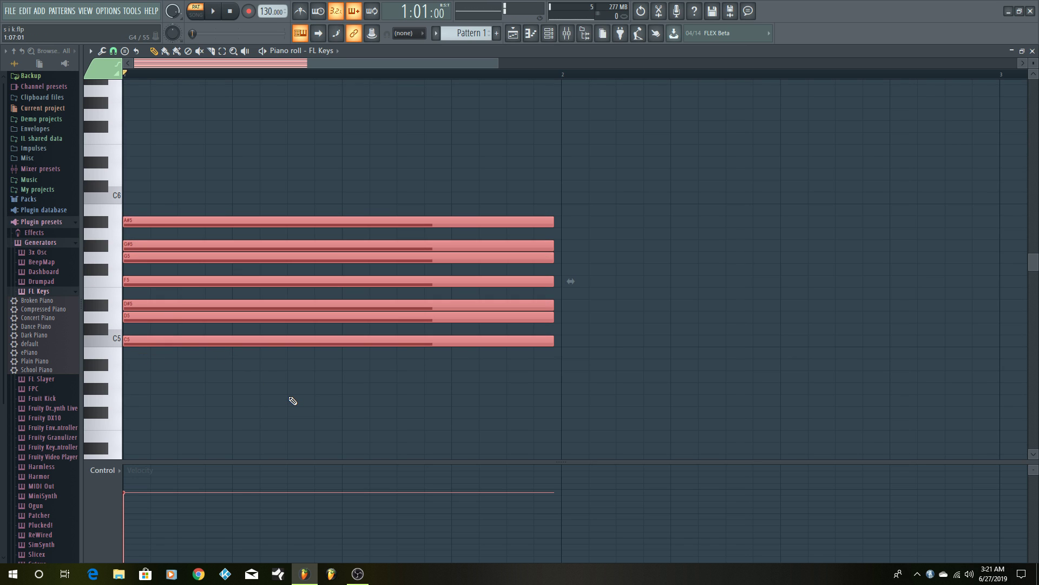
key(ctrl+d)
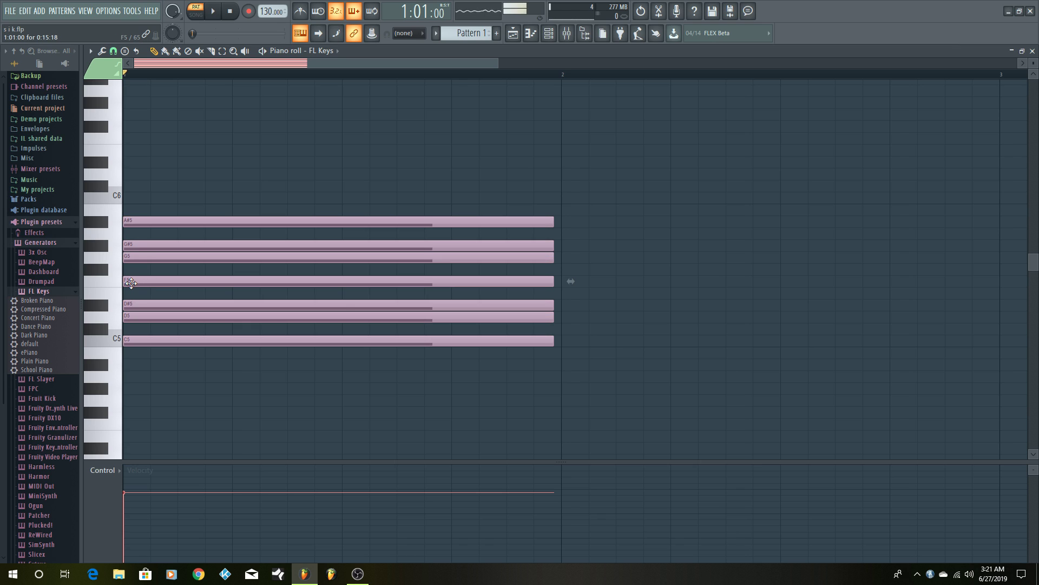
key(ctrl+a)
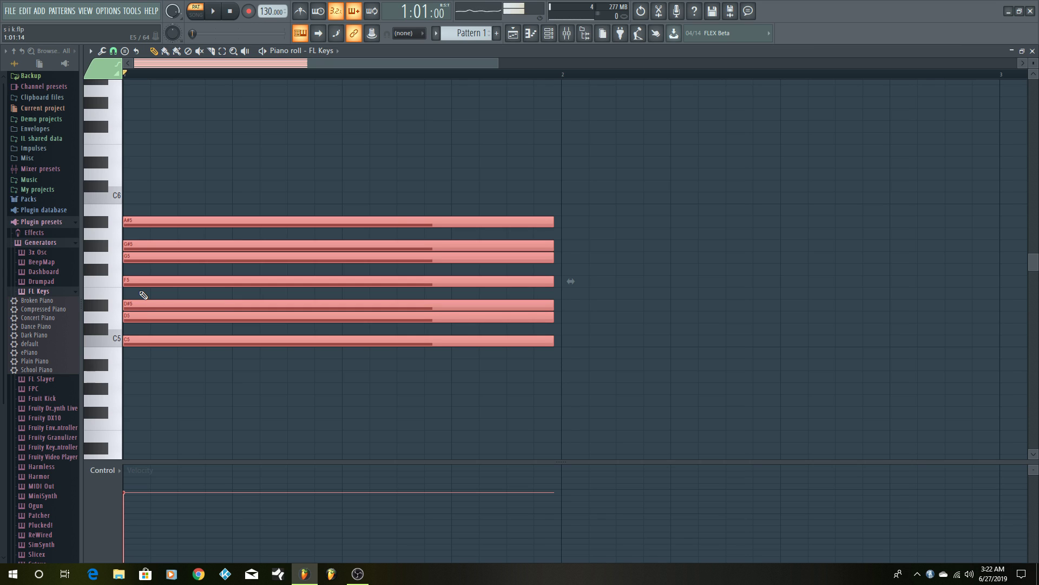
key(ctrl+Up)
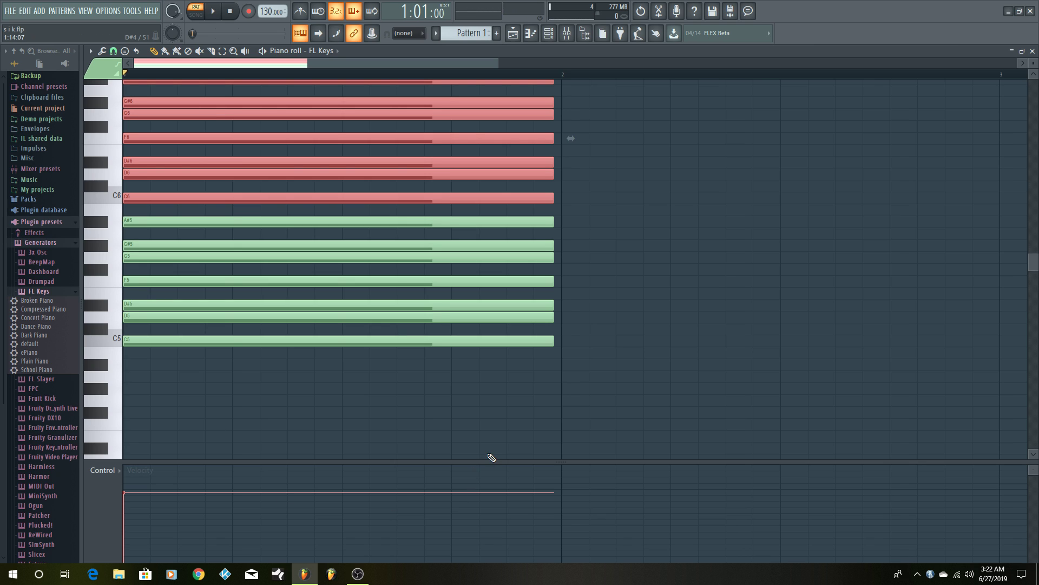
- Place another copy of the scale in the octave starting on C4, and clear the note selection
scroll(592, 379, up, 3)
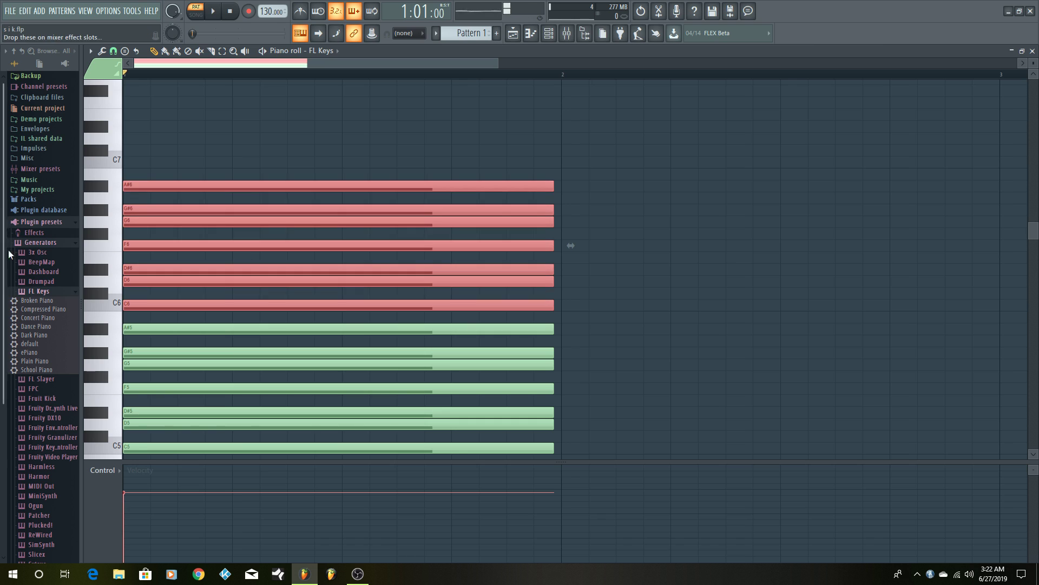
mouse_move(140, 185)
mouse_down()
mouse_move(186, 186)
mouse_move(136, 186)
mouse_move(135, 329)
mouse_move(136, 187)
mouse_up()
click(148, 204)
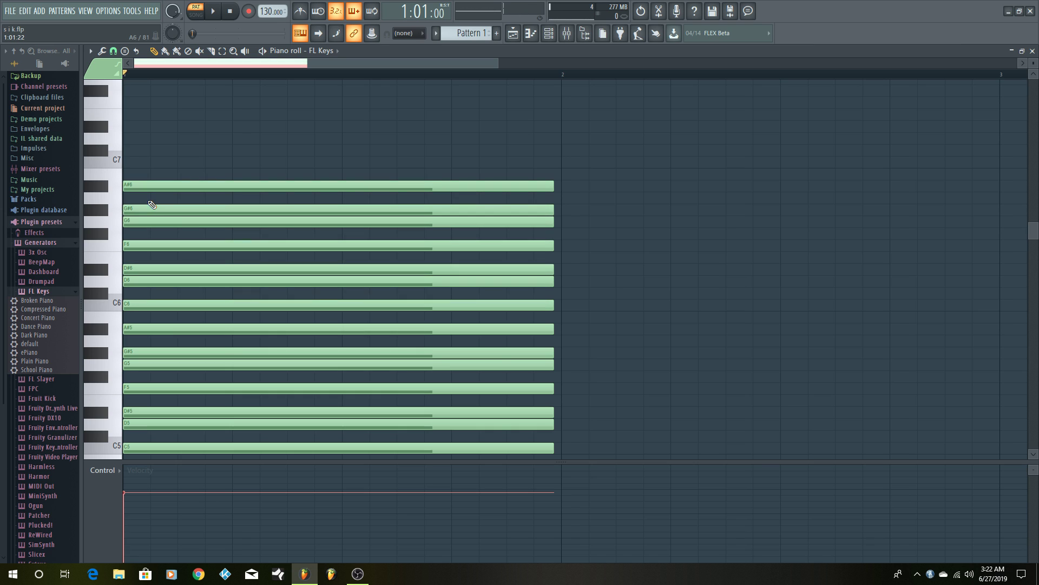
scroll(779, 374, down, 5)
scroll(783, 347, down, 5)
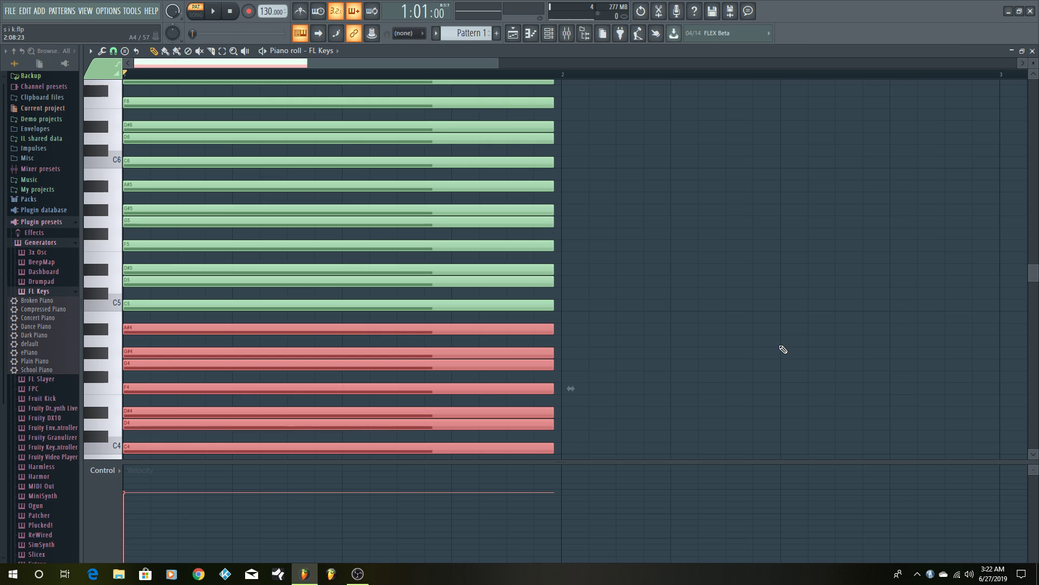
scroll(779, 341, up, 4)
scroll(778, 340, up, 2)
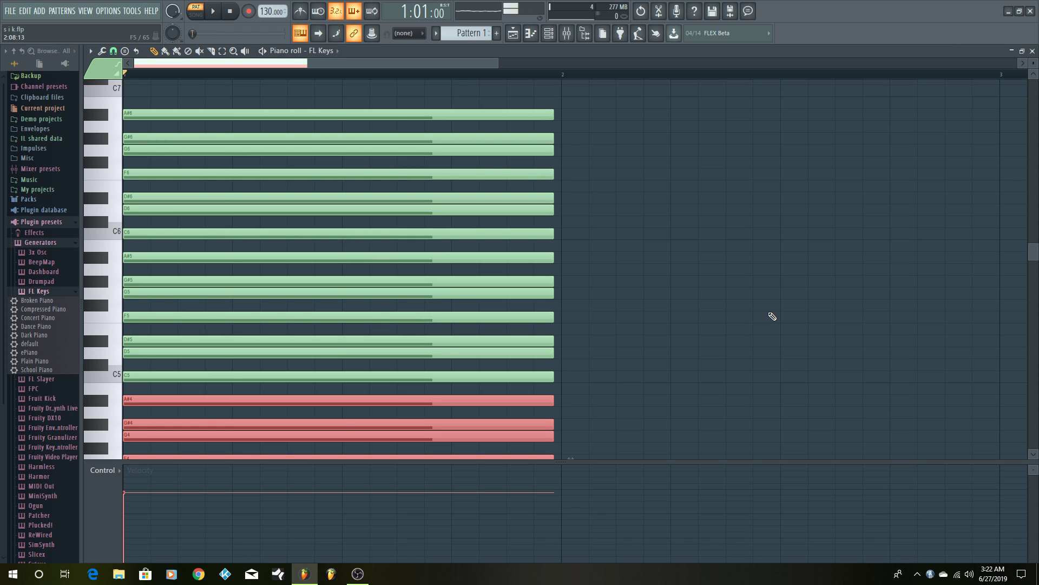
scroll(867, 360, down, 2)
click(857, 350)
scroll(754, 355, up, 1)
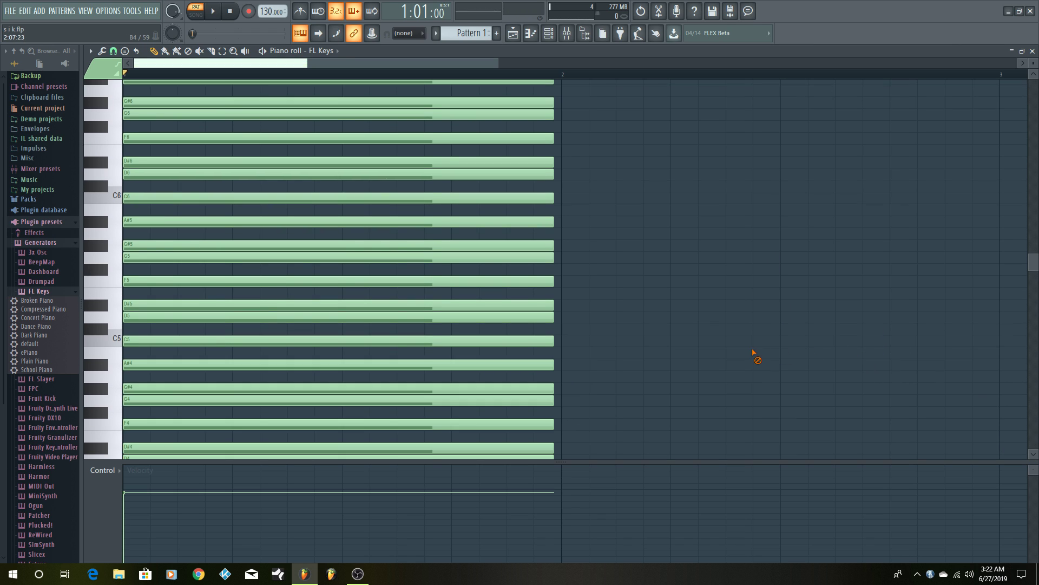
- Select the scale notes in all three octaves and lengthen them together to just past the start of bar 3
scroll(707, 307, up, 3)
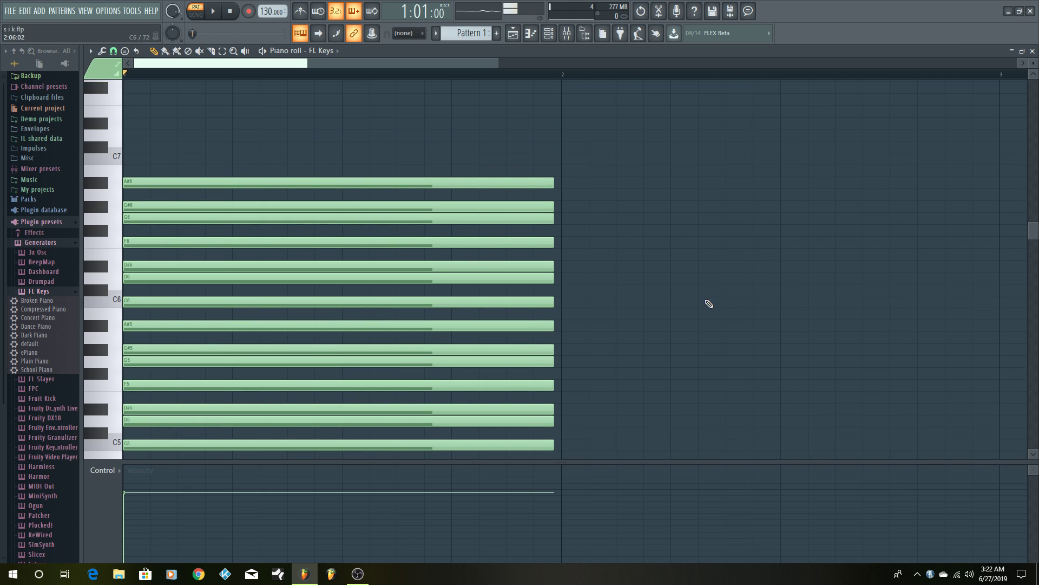
drag(443, 160, 411, 492)
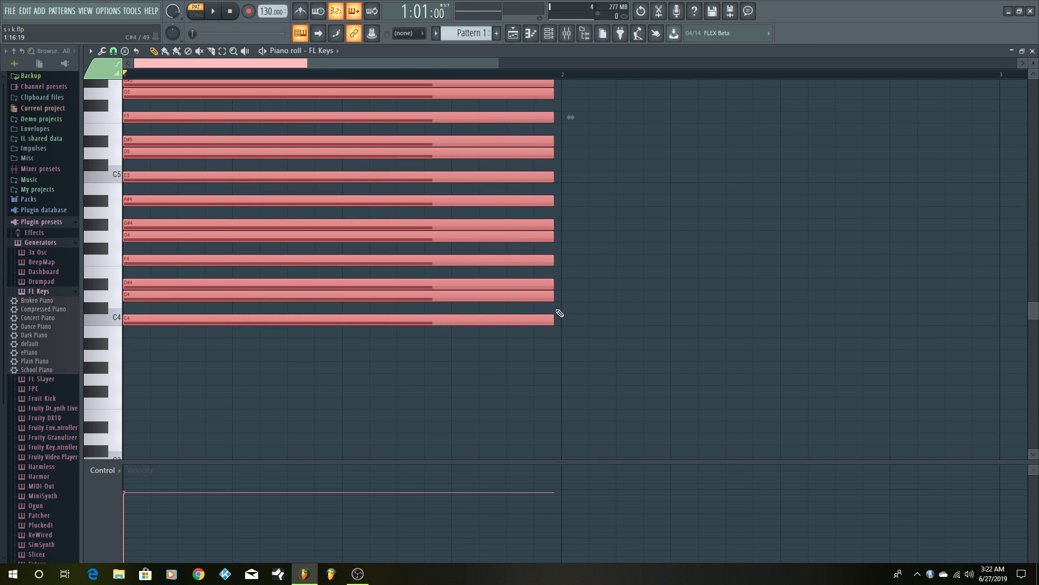
drag(554, 284, 1023, 292)
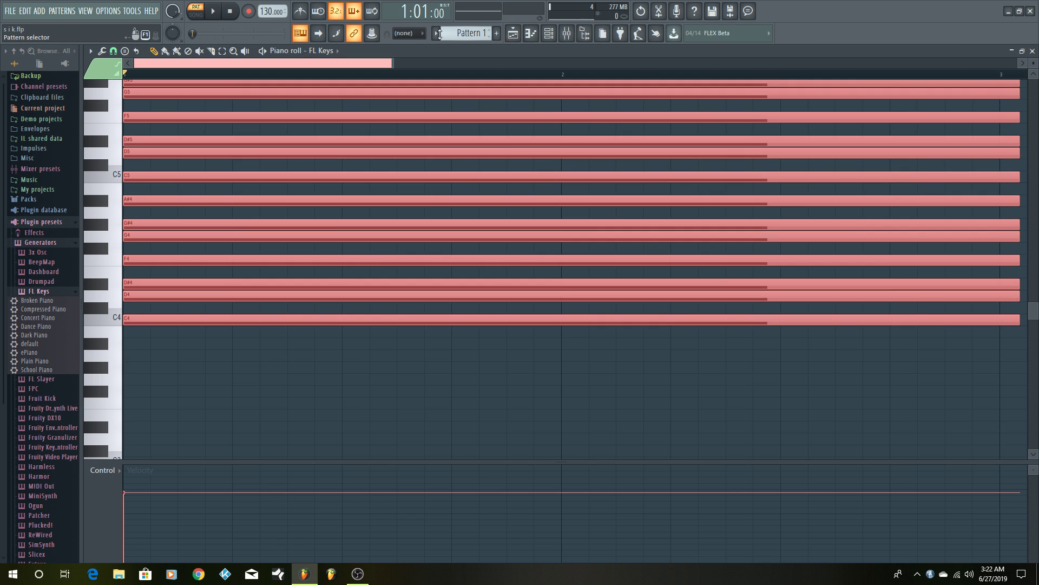
- Slice all the scale notes vertically at the start of bar 3 and remove the excess tails, so they span exactly two bars
click(212, 51)
scroll(931, 378, up, 5)
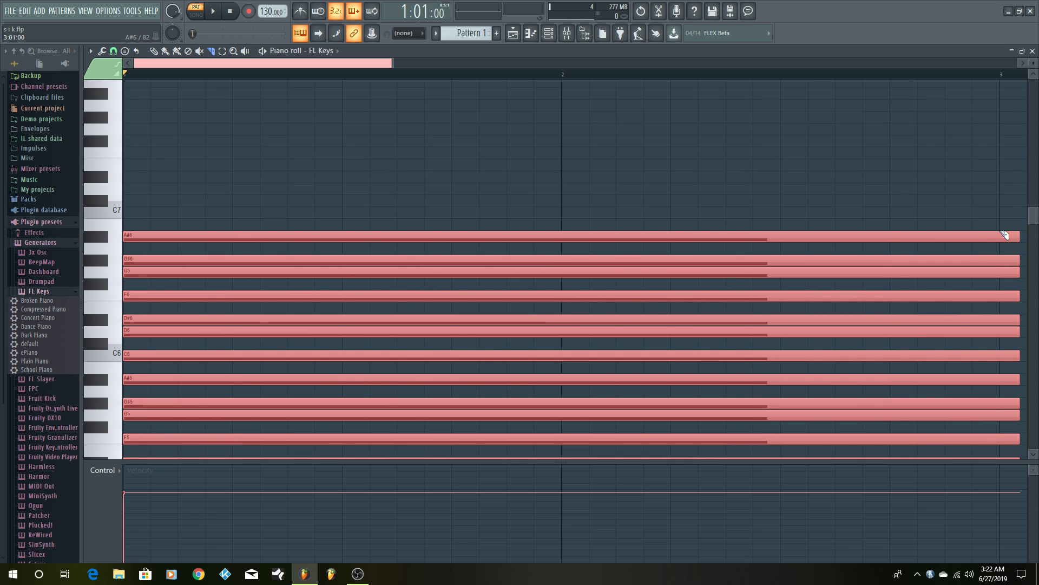
drag(1000, 229, 1018, 482)
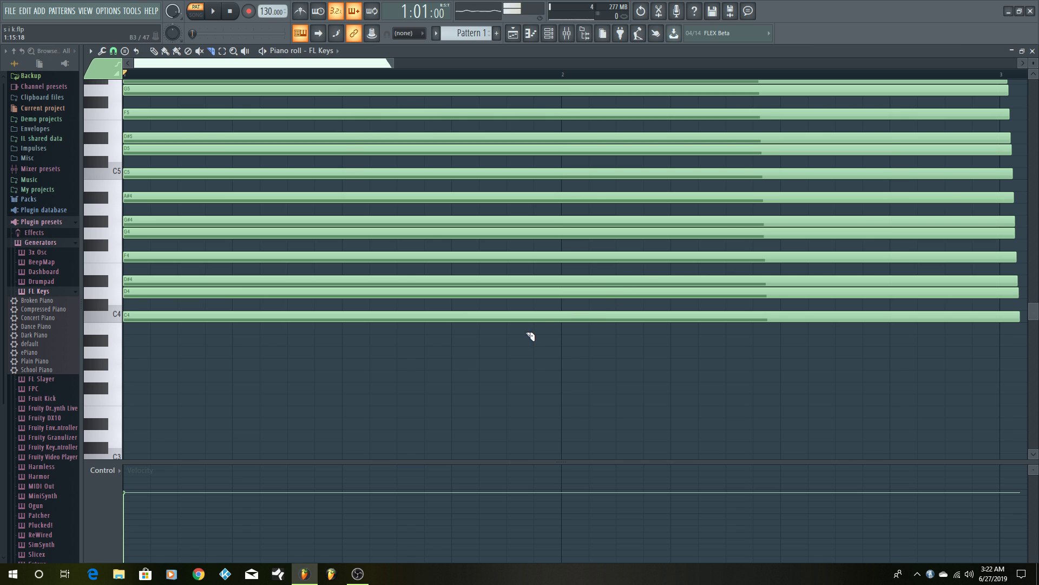
scroll(531, 336, up, 6)
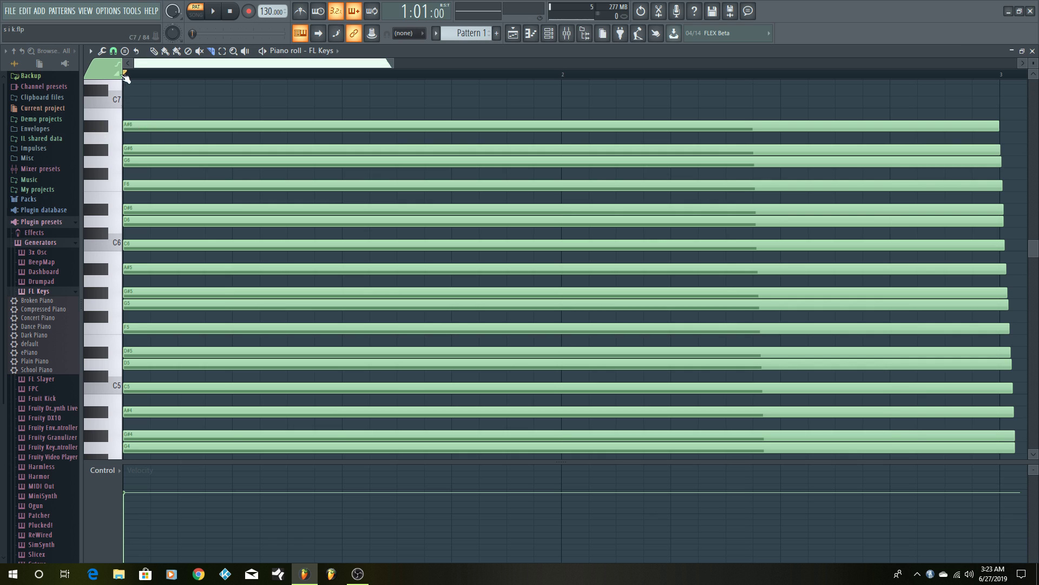
click(178, 126)
mouse_move(177, 127)
mouse_down()
mouse_move(181, 107)
mouse_move(171, 141)
mouse_move(175, 118)
mouse_up()
click(605, 445)
click(217, 53)
drag(1010, 200, 999, 459)
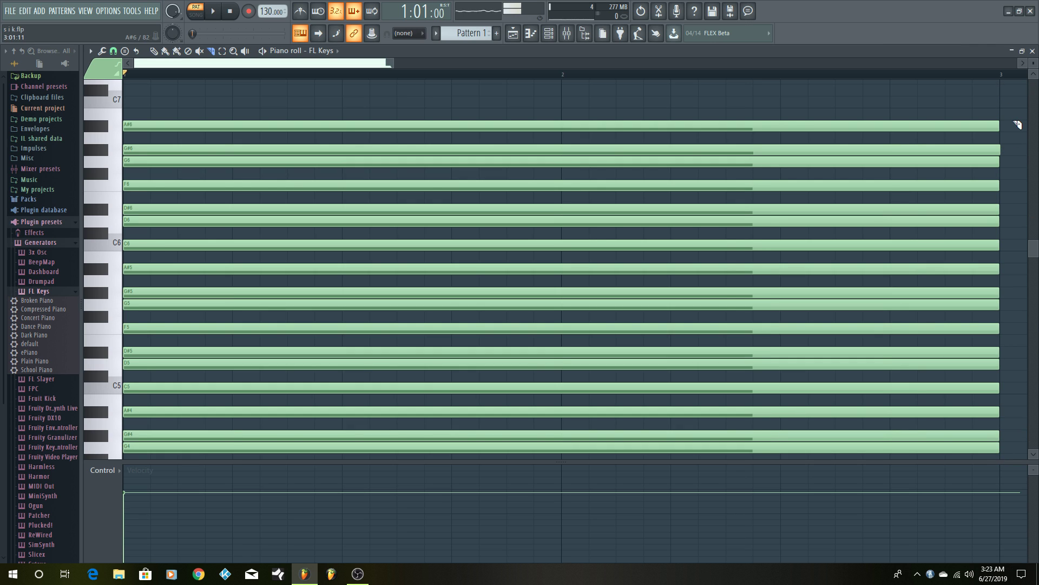
drag(1002, 111, 1005, 443)
scroll(866, 308, up, 5)
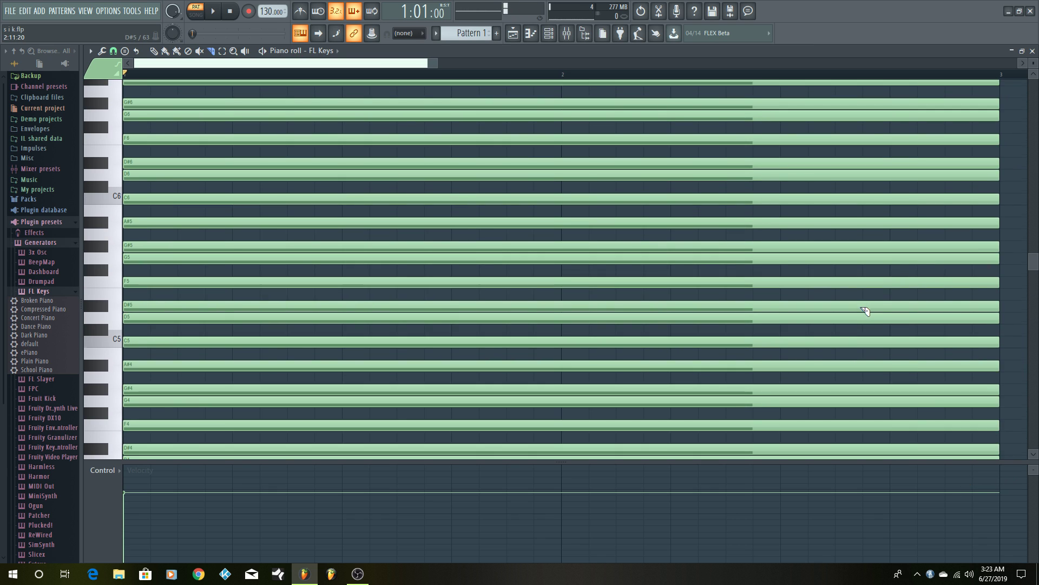
scroll(893, 249, up, 2)
scroll(817, 237, down, 6)
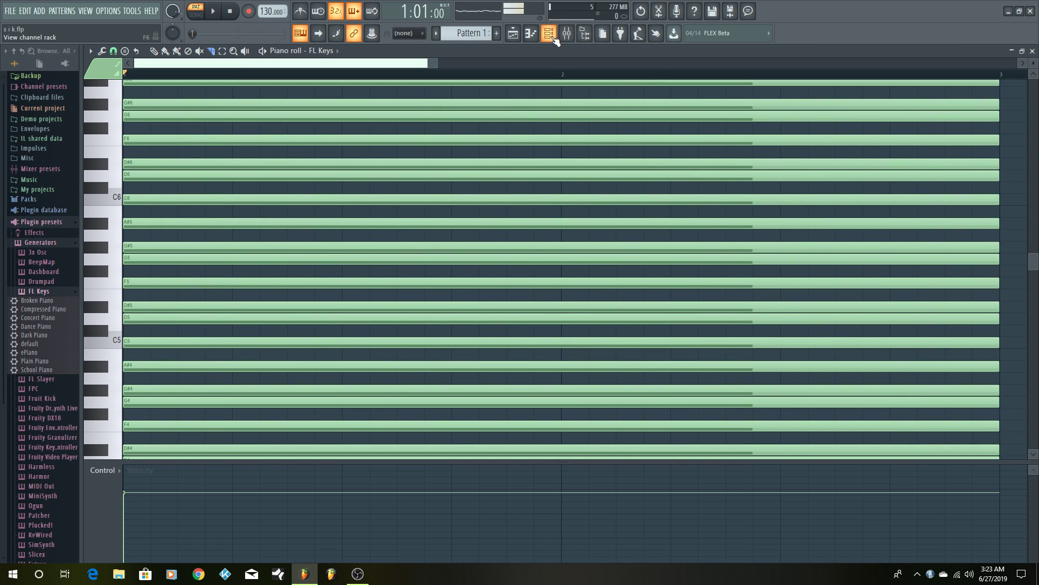
- Check the FL Keys pattern in the channel rack and lower the velocity of all its scale notes to zero
click(552, 37)
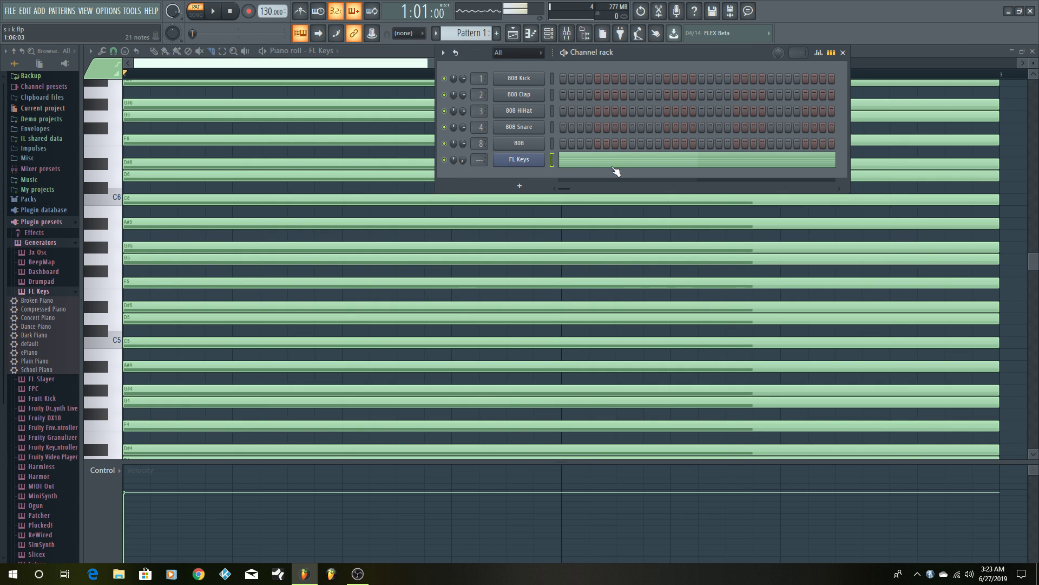
click(127, 495)
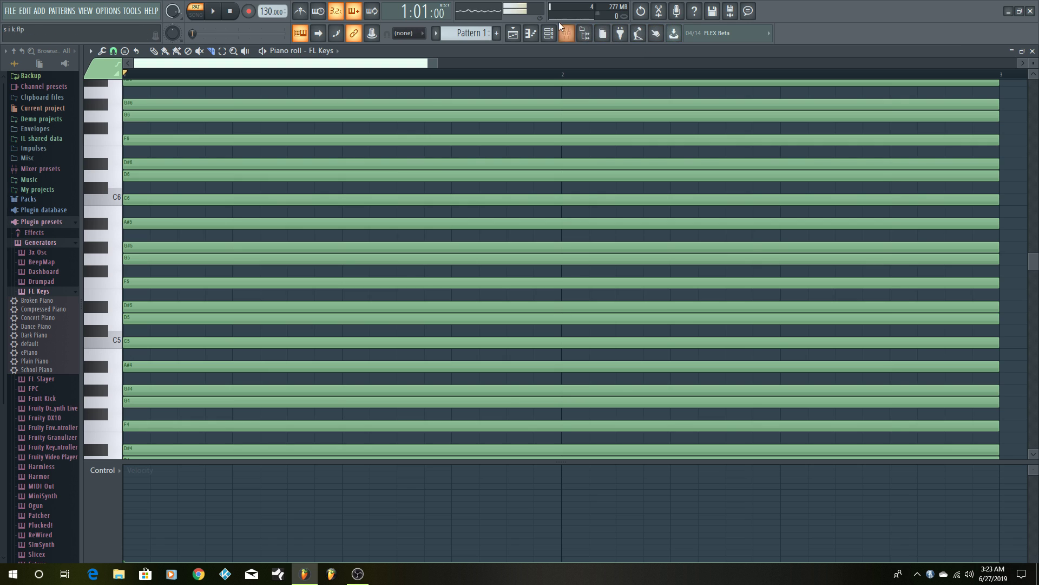
- Add a second FL Keys channel to the channel rack and close its plugin window
click(549, 33)
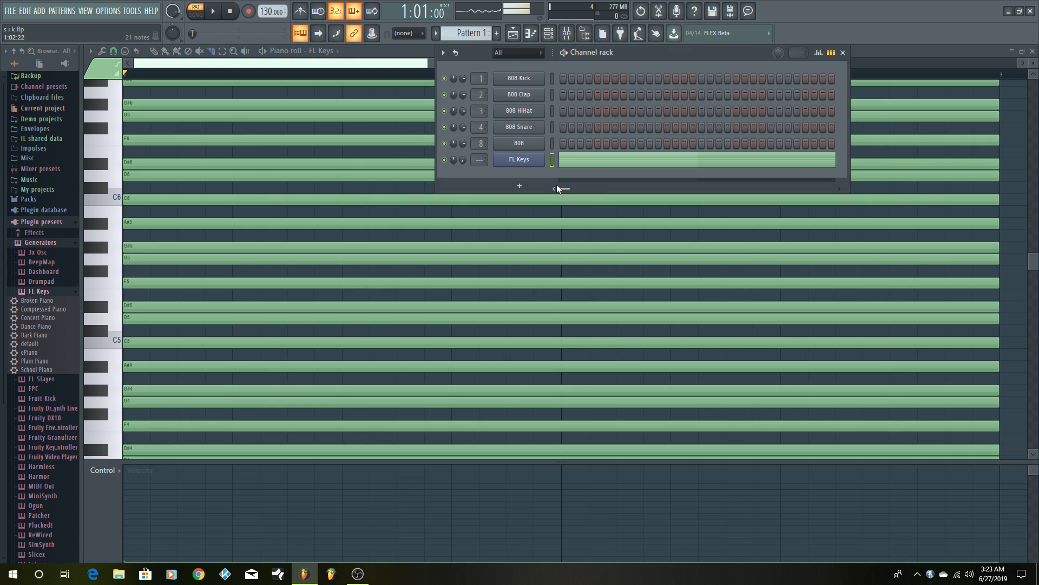
click(519, 188)
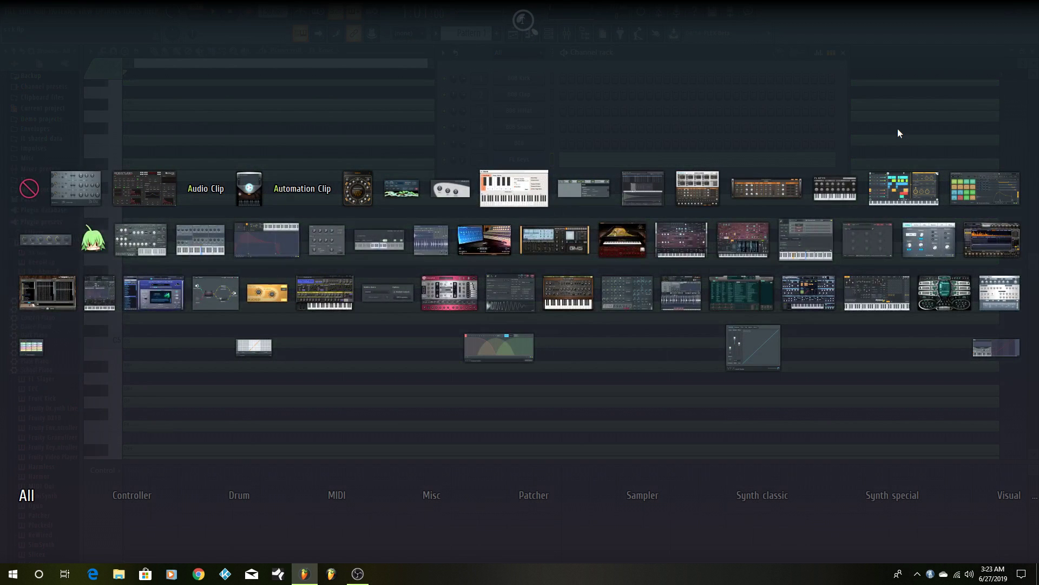
click(832, 196)
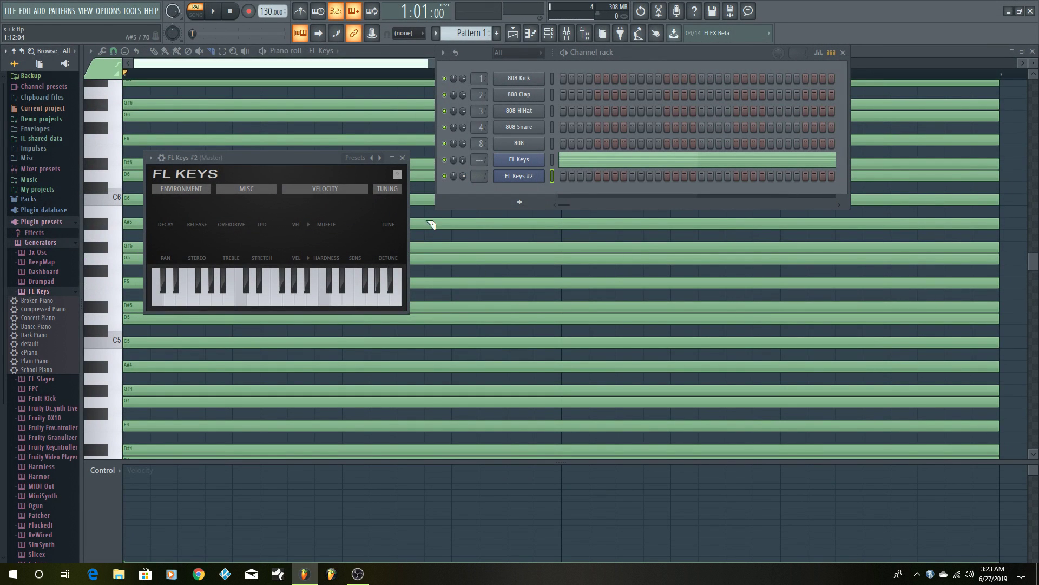
click(403, 158)
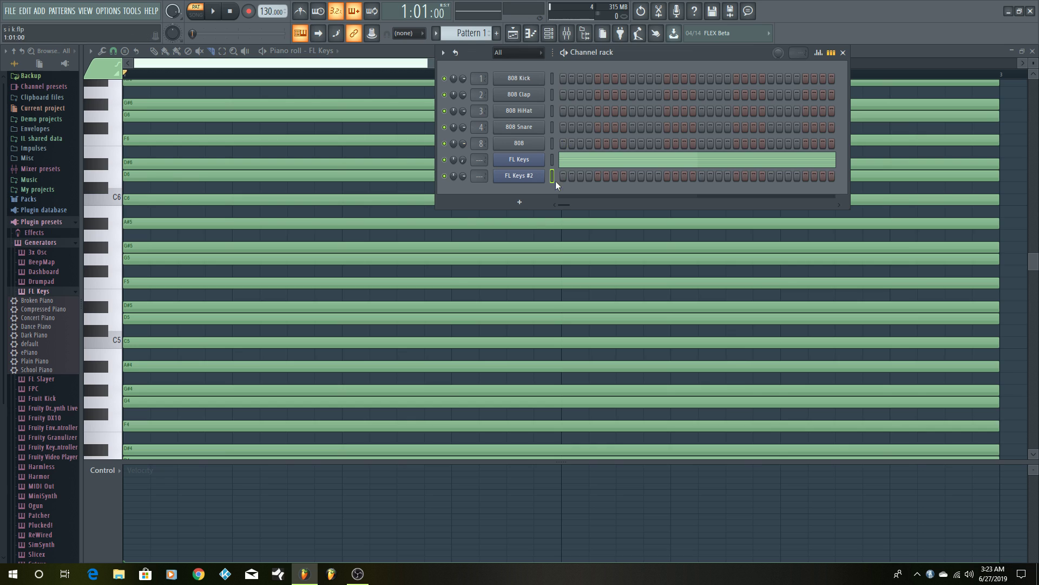
- Open the piano roll of the second FL Keys channel and bring its C4–C6 range into view
right_click(534, 177)
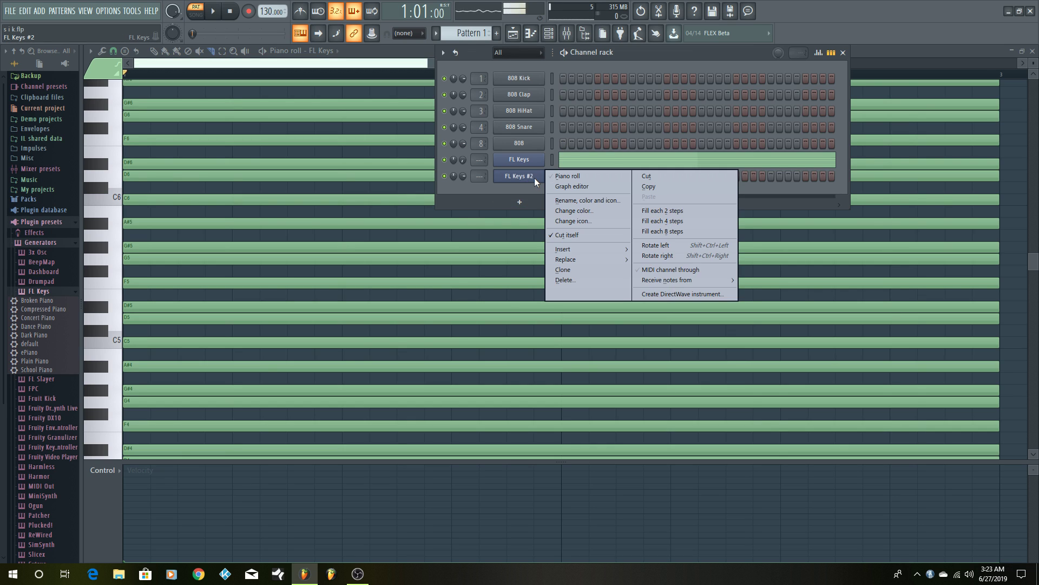
click(593, 178)
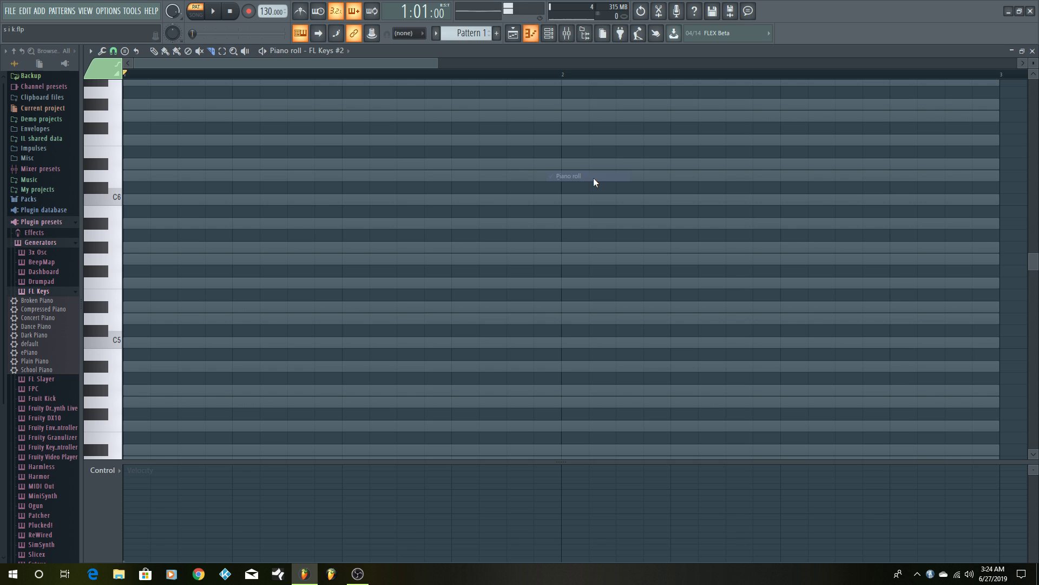
scroll(578, 327, up, 3)
scroll(578, 325, down, 4)
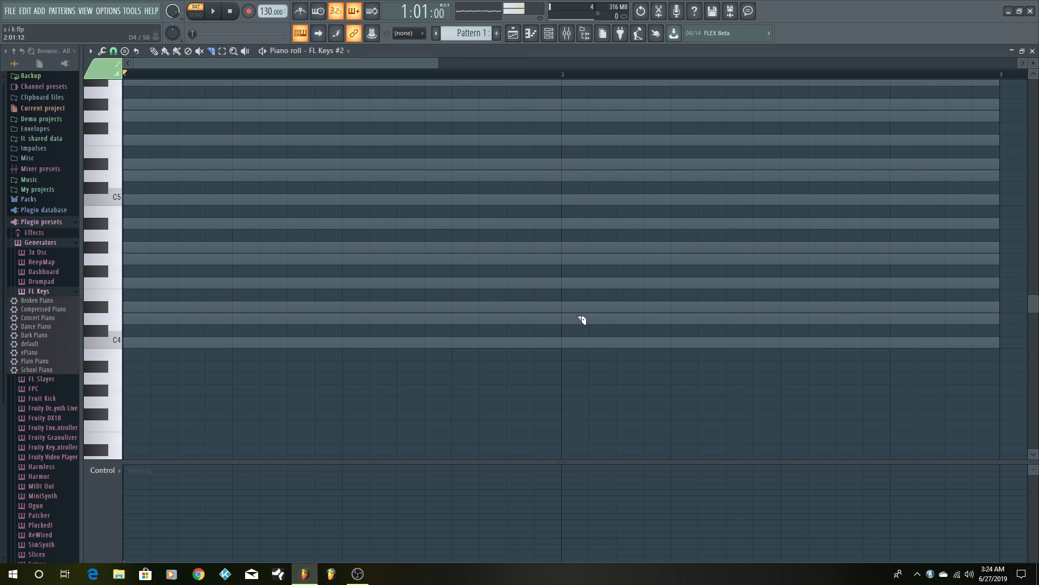
ctrl+scroll(666, 263, down, 1)
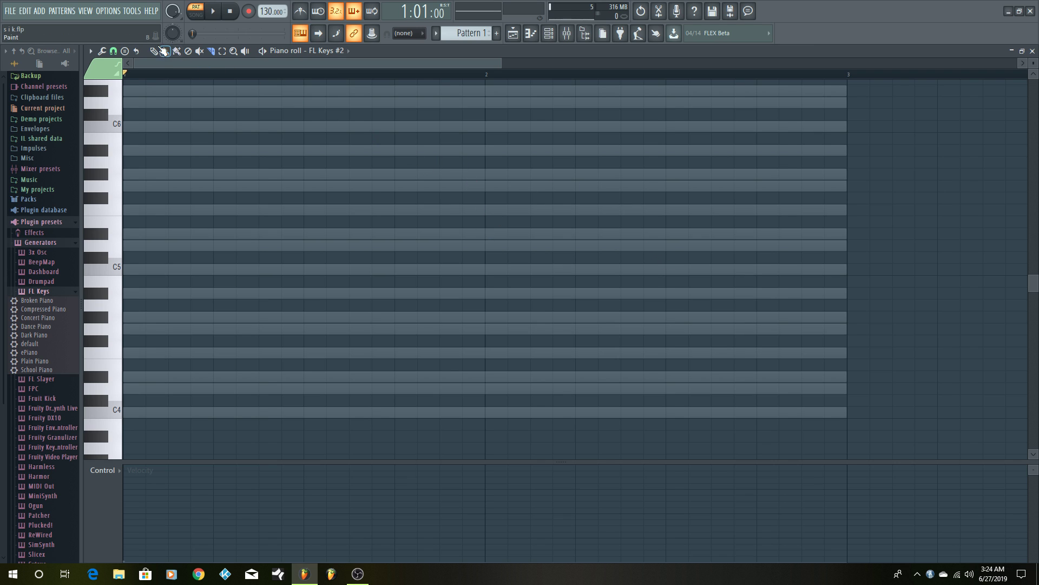
scroll(636, 204, up, 1)
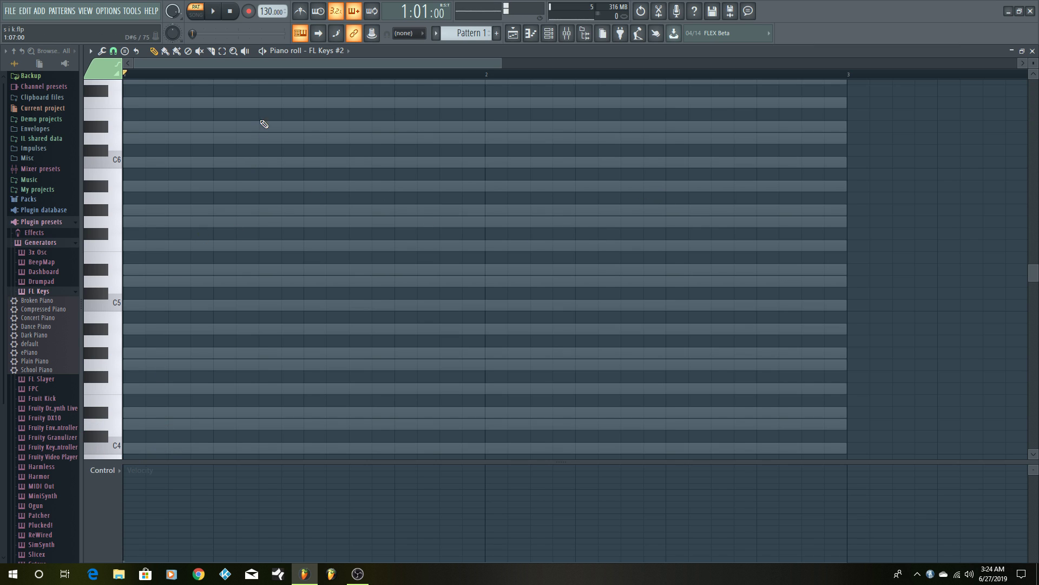
- Stack one-step C4, D#4 and G4 notes at the start of bar 1 and check playback
click(176, 50)
click(127, 412)
scroll(253, 343, down, 1)
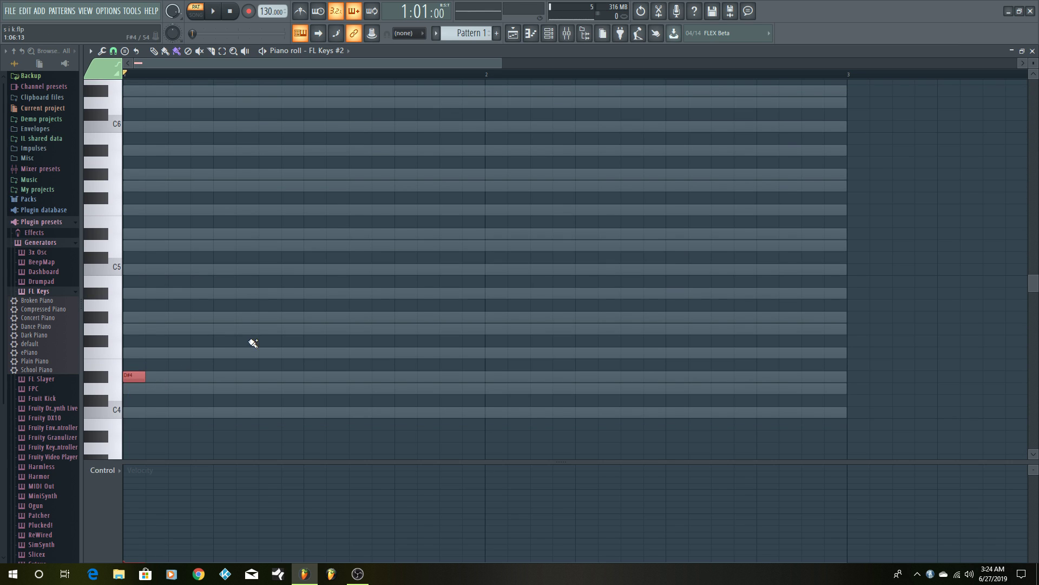
click(128, 412)
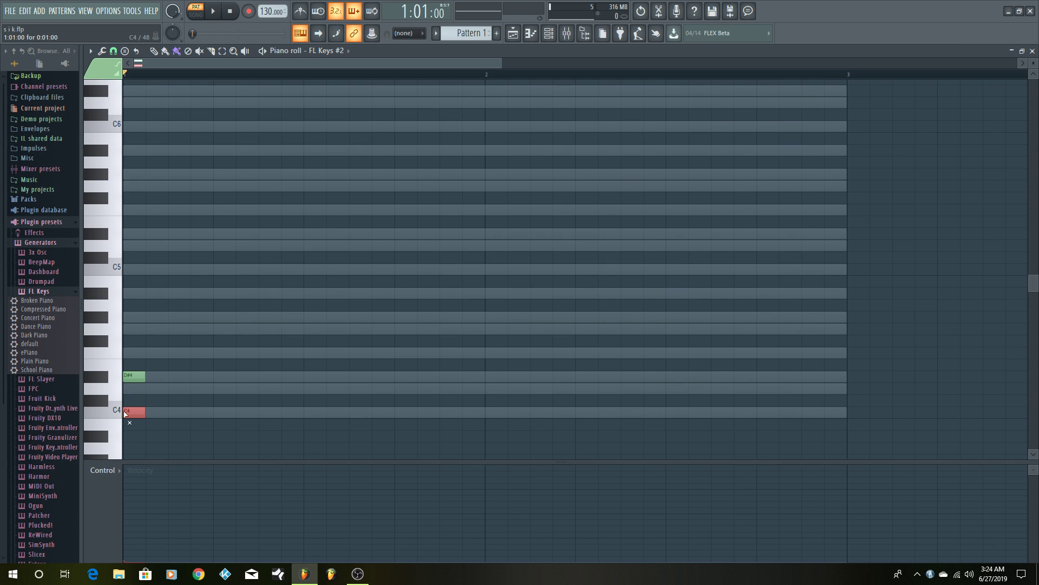
click(133, 329)
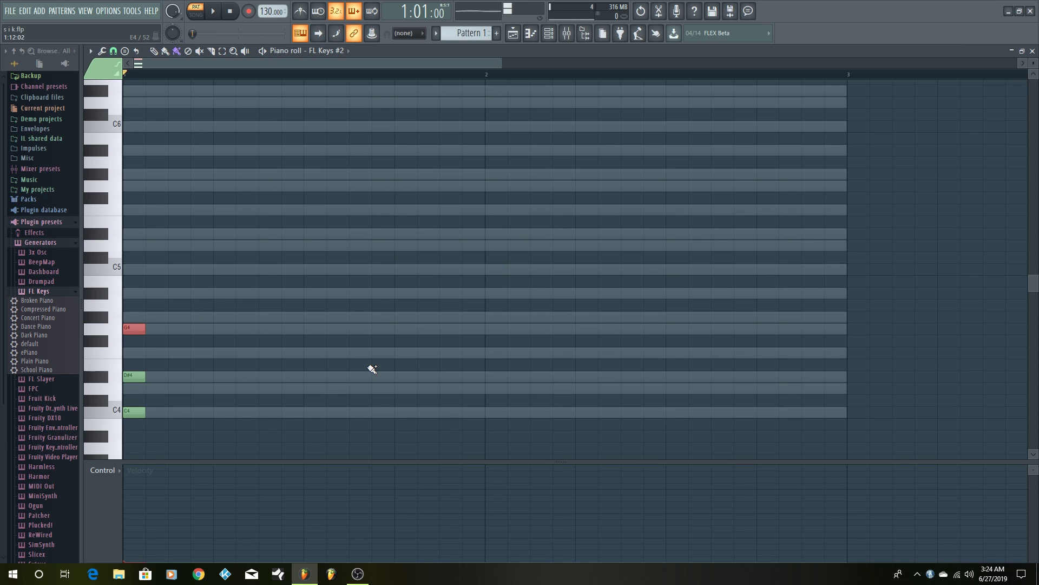
key(space)
key(space)
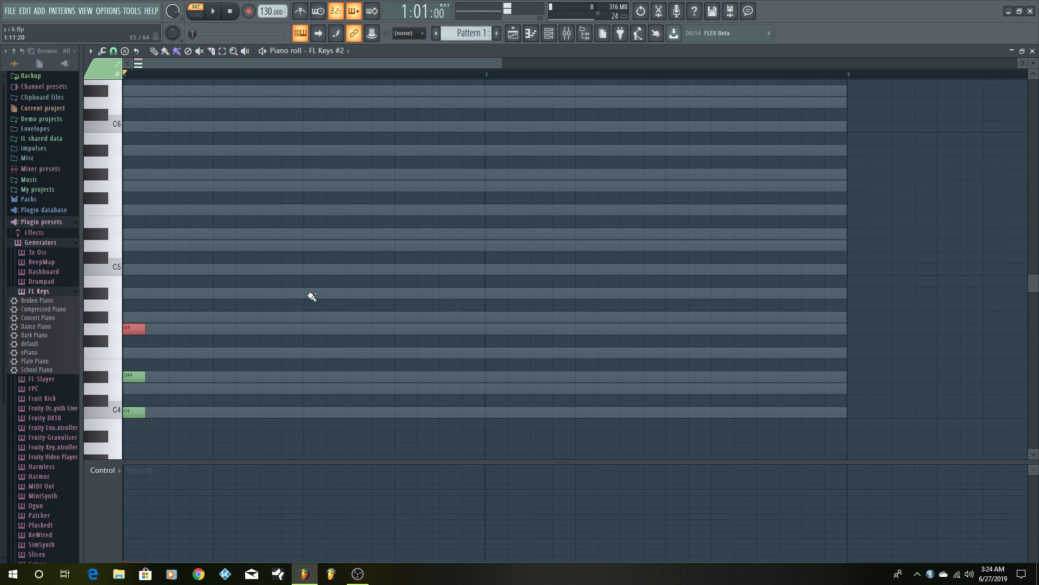
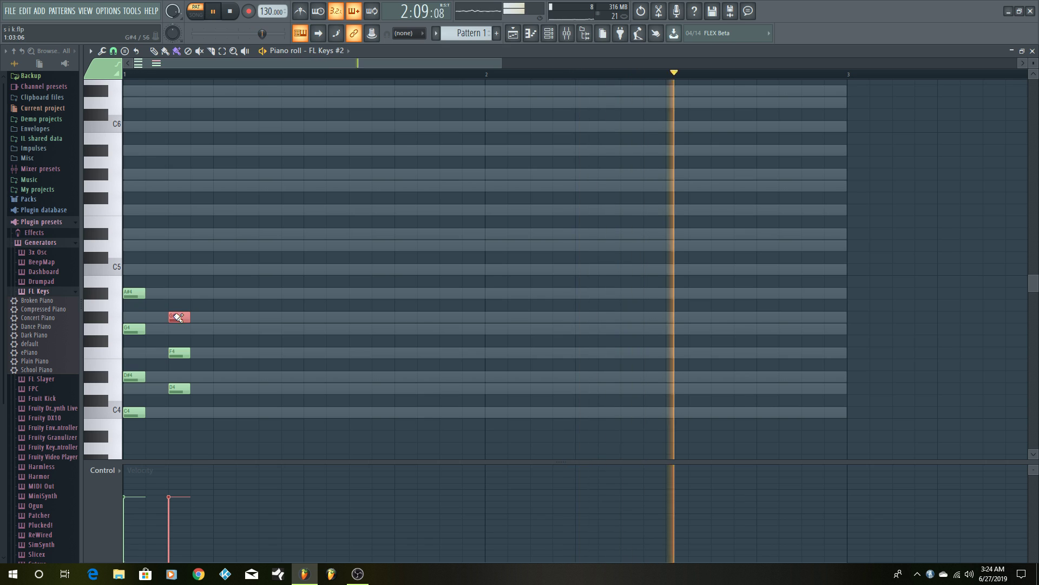
- Add C5 to the D4, F4 and G#4 stack, move the four notes to step 5 and lengthen them to four steps
click(184, 269)
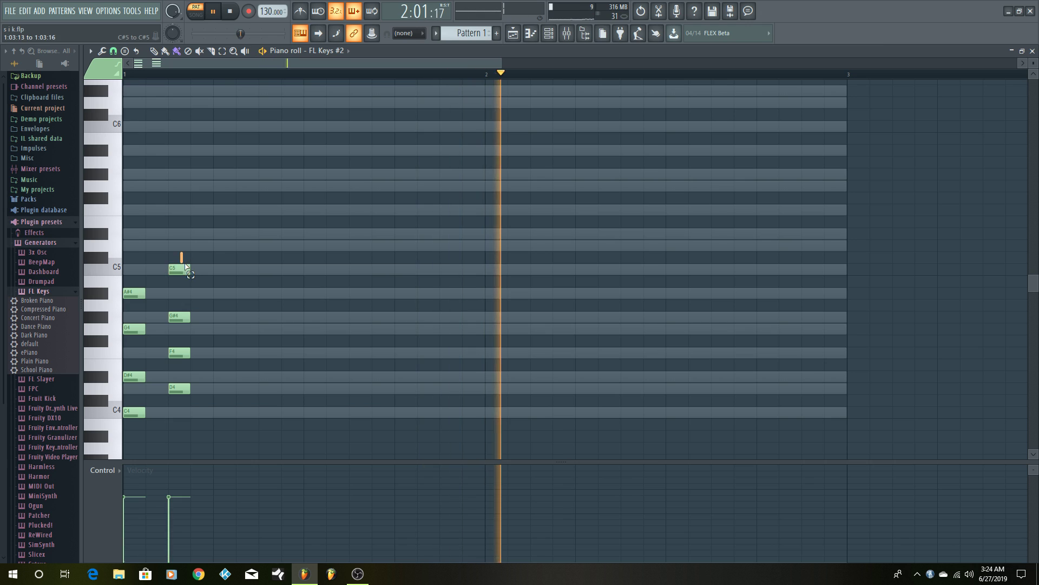
ctrl+drag(182, 252, 146, 428)
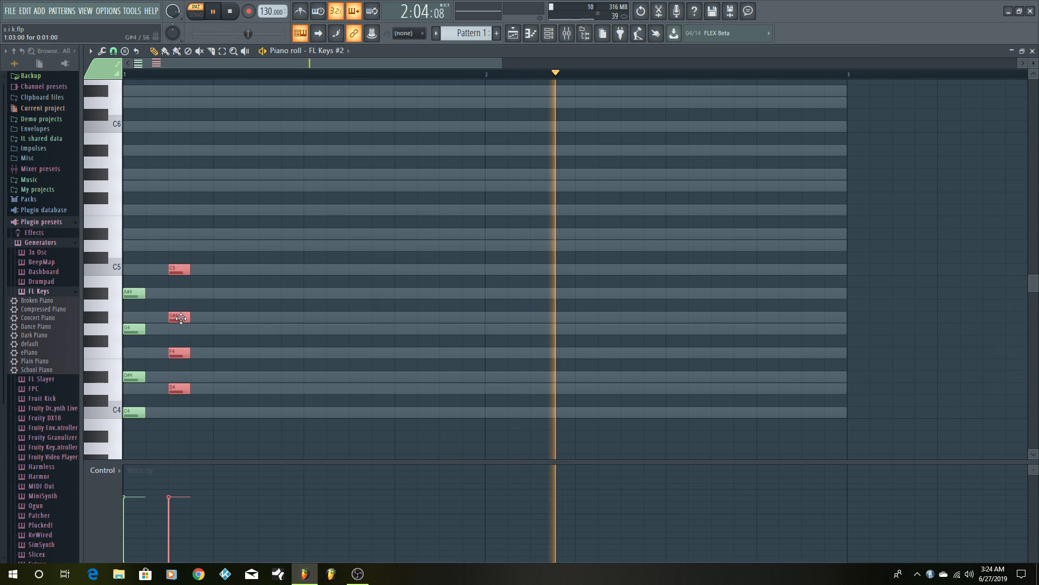
drag(180, 318, 305, 337)
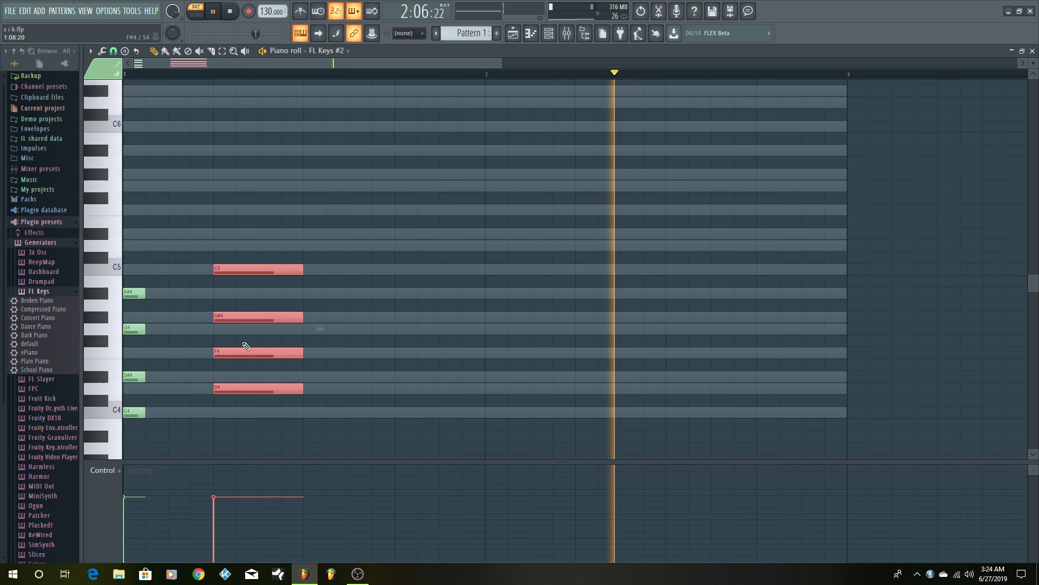
key(space)
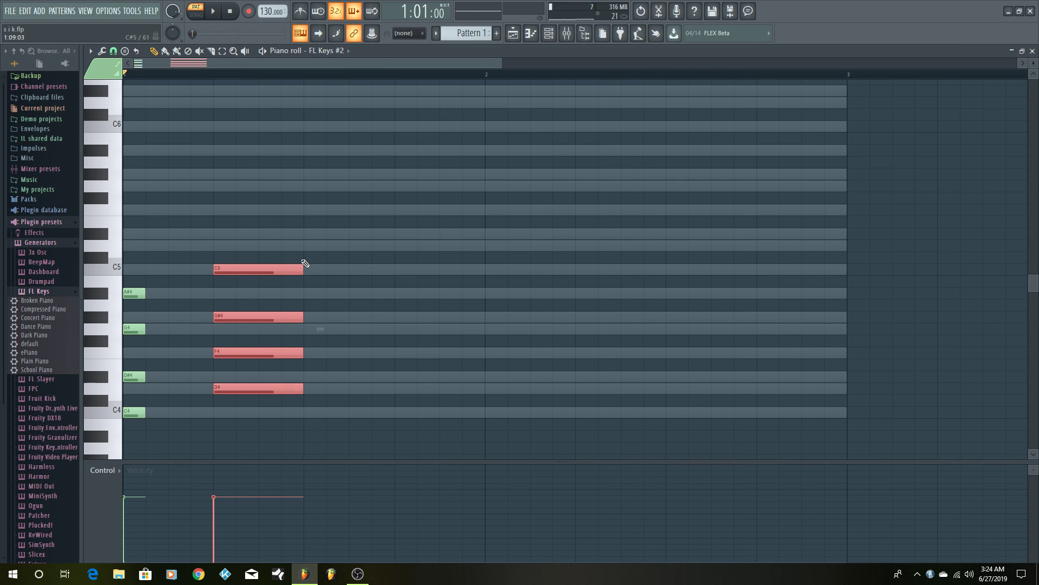
- Delete all the notes of both chords from the FL Keys #2 piano roll
right_click(257, 389)
right_click(256, 353)
right_click(255, 317)
right_click(253, 269)
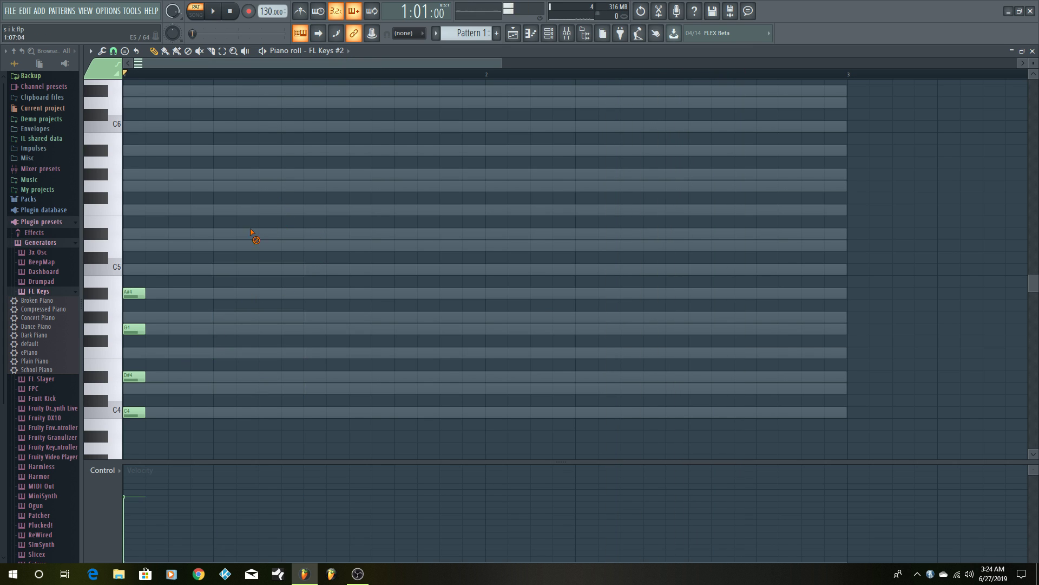
right_click(133, 412)
right_click(134, 377)
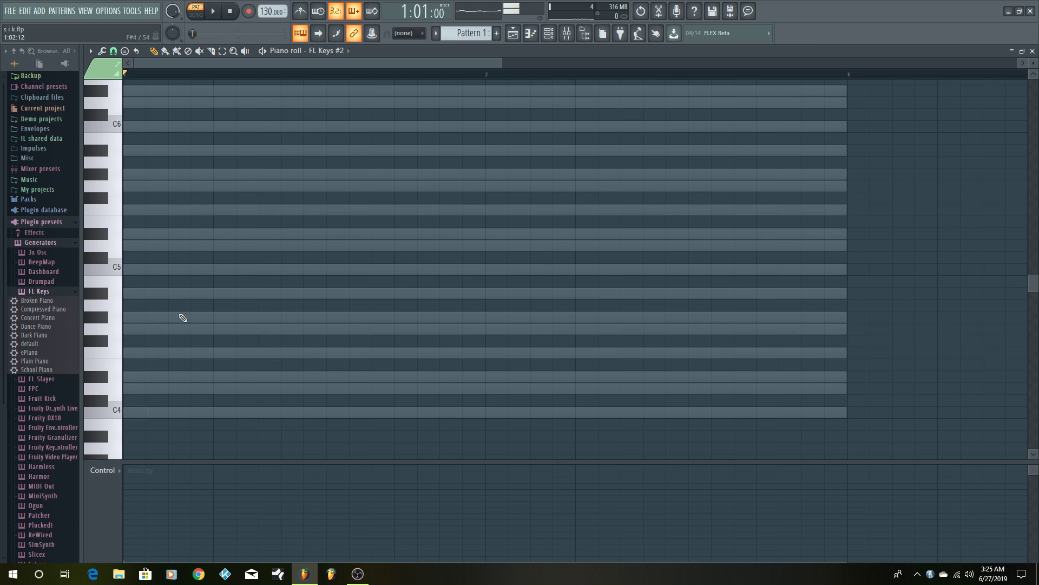
- Paint one-step notes C5, D5, D#5 and F5 on steps 1, 3, 5 and 7 of bar 1
scroll(345, 310, up, 3)
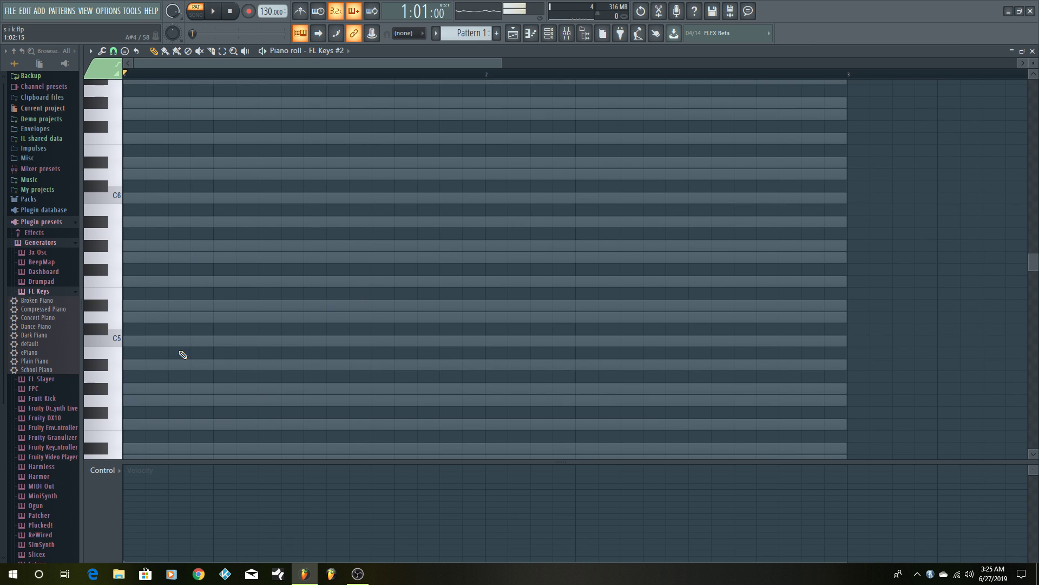
click(150, 323)
right_click(219, 317)
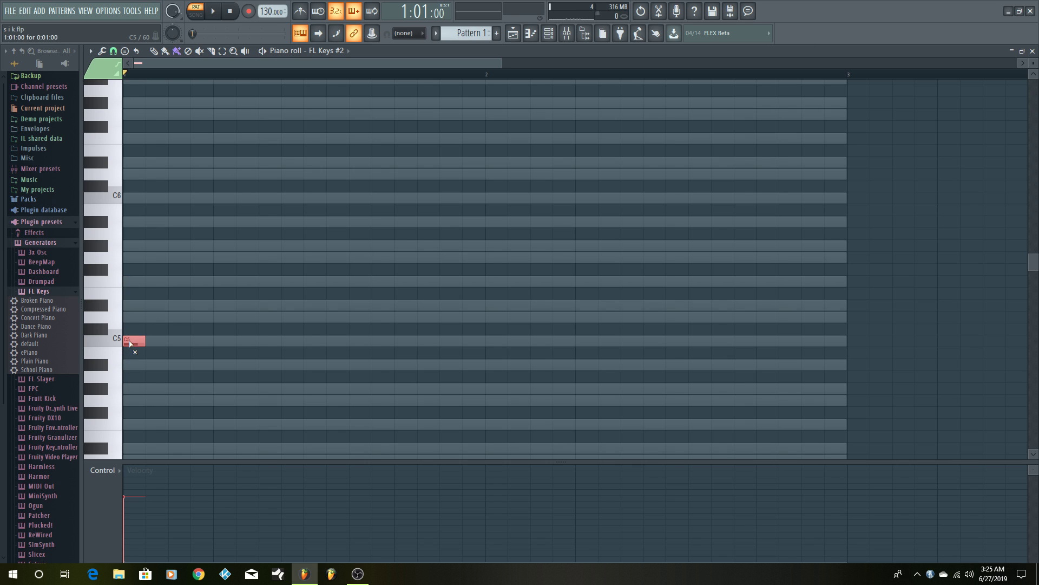
key(space)
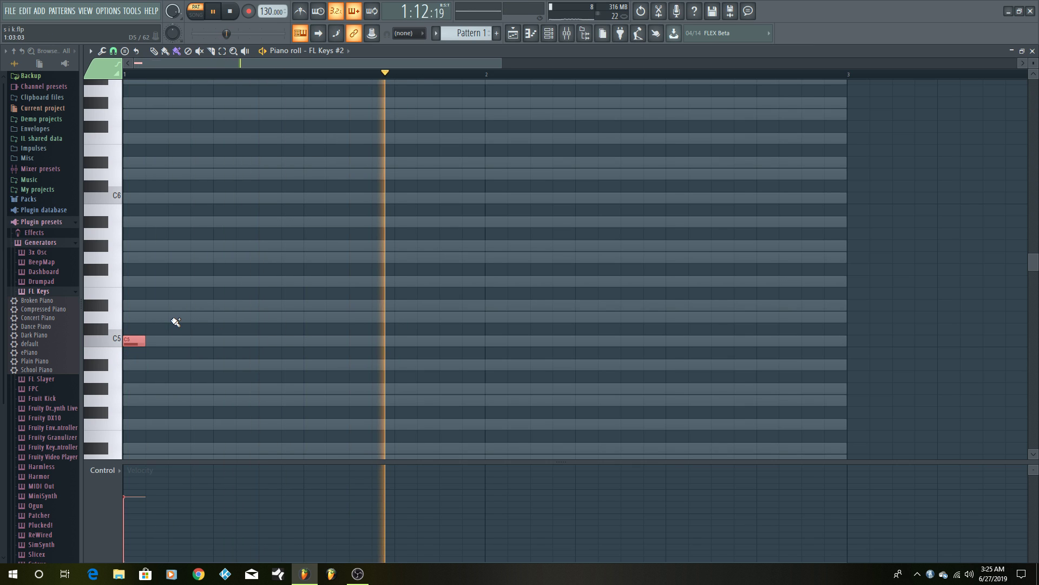
click(174, 317)
click(223, 304)
click(247, 281)
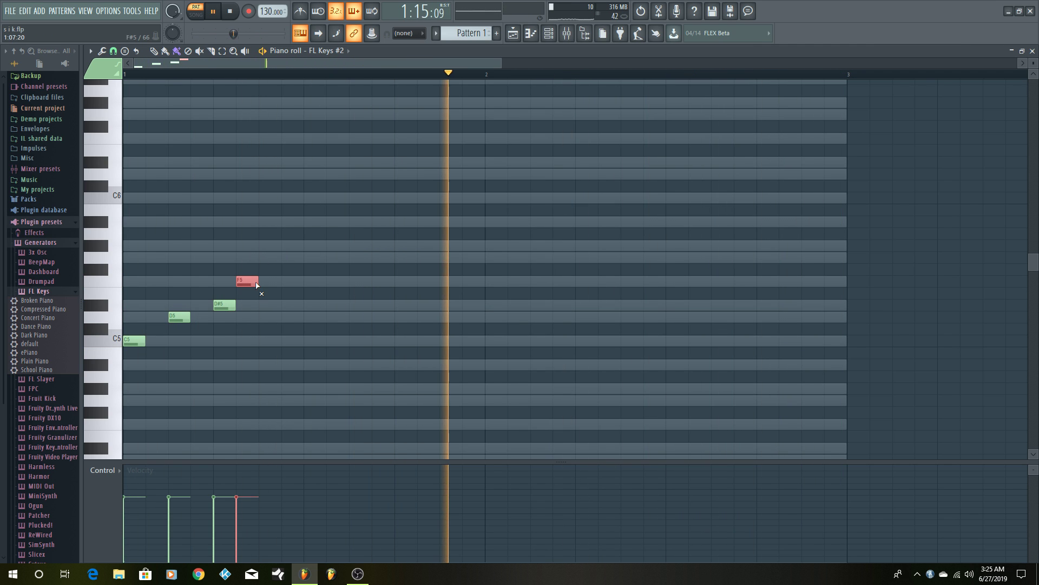
right_click(253, 281)
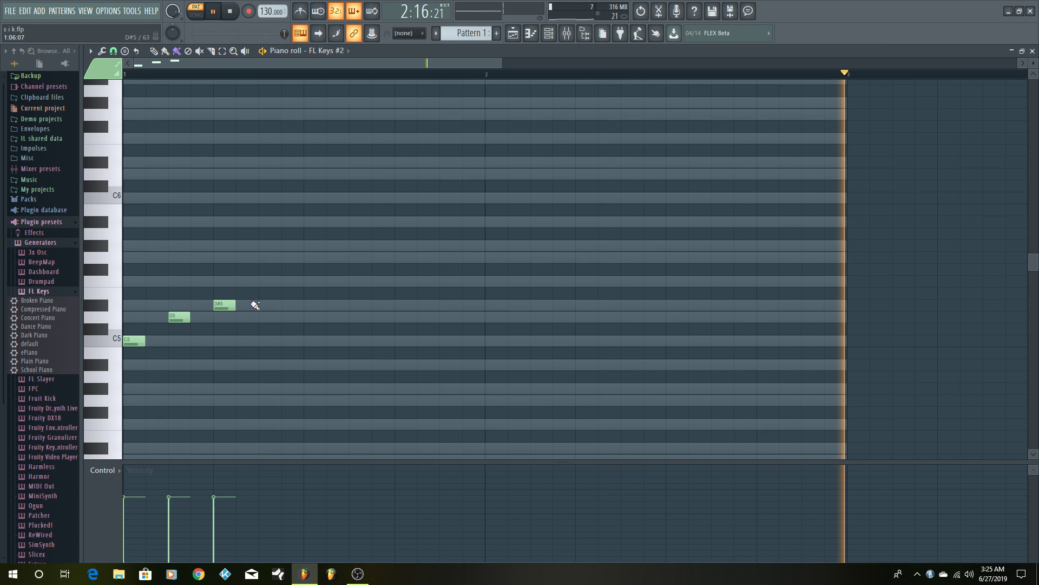
click(266, 281)
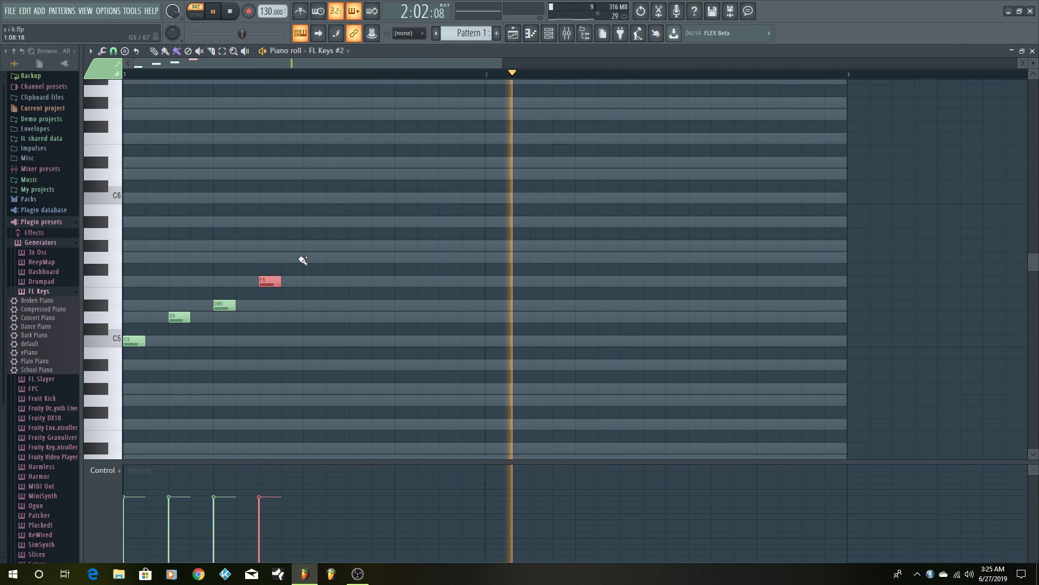
- Continue the rising line with one-step notes G5, G#5, A#5 and C6 on steps 9, 11, 13 and 15, and play it back
click(309, 258)
click(355, 245)
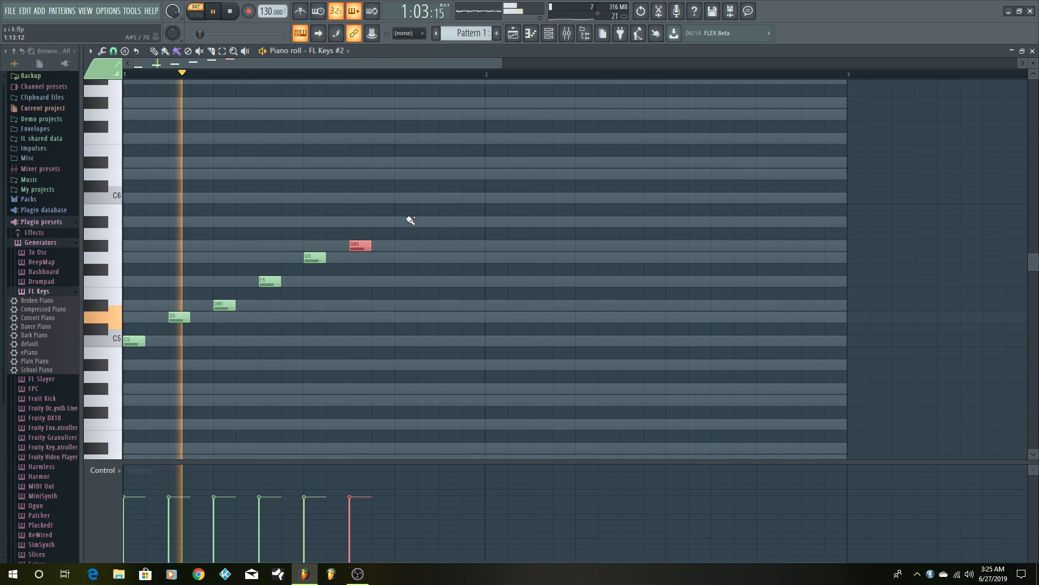
click(399, 221)
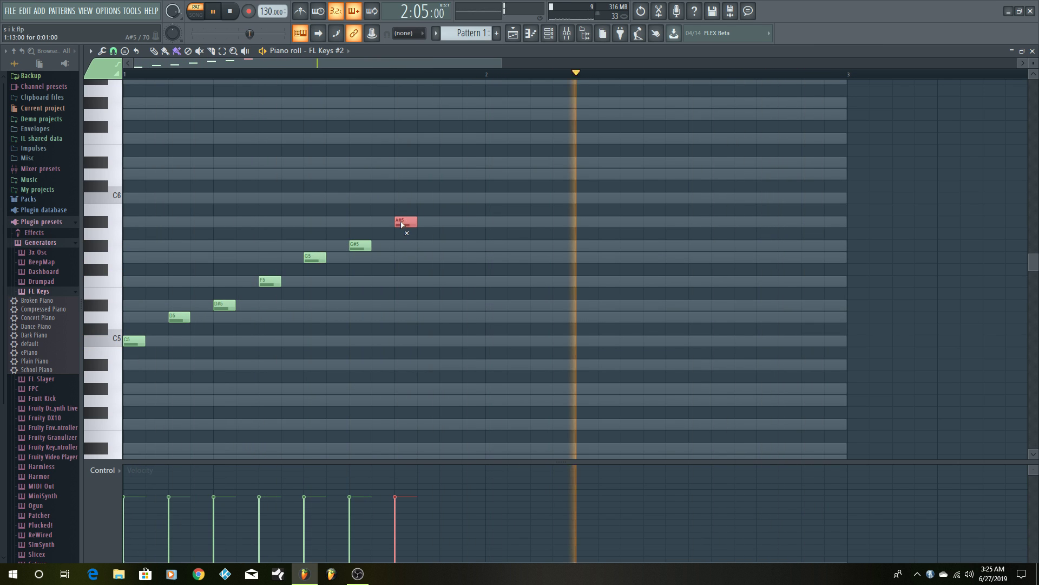
click(429, 198)
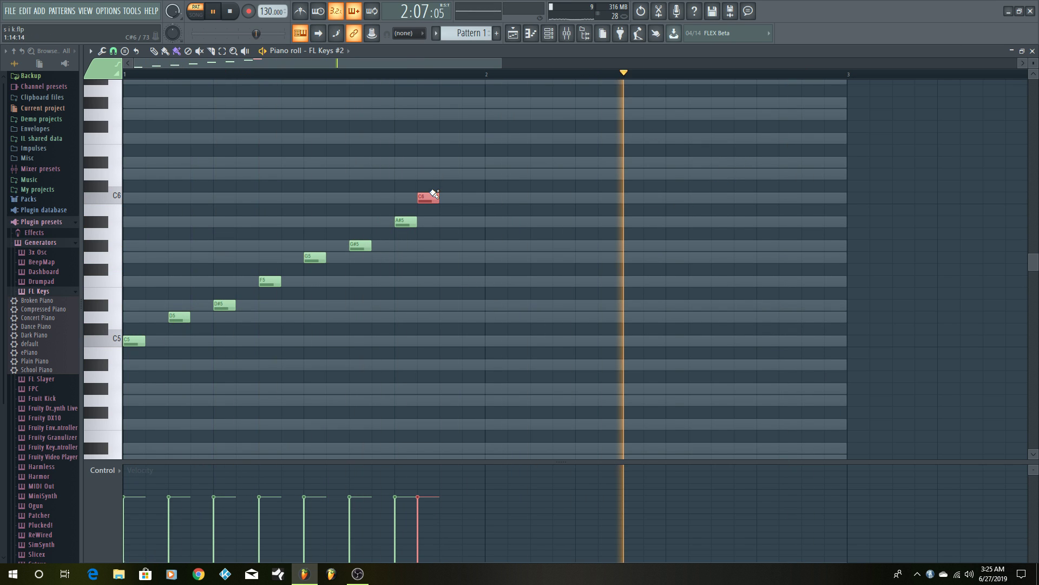
drag(435, 197, 446, 201)
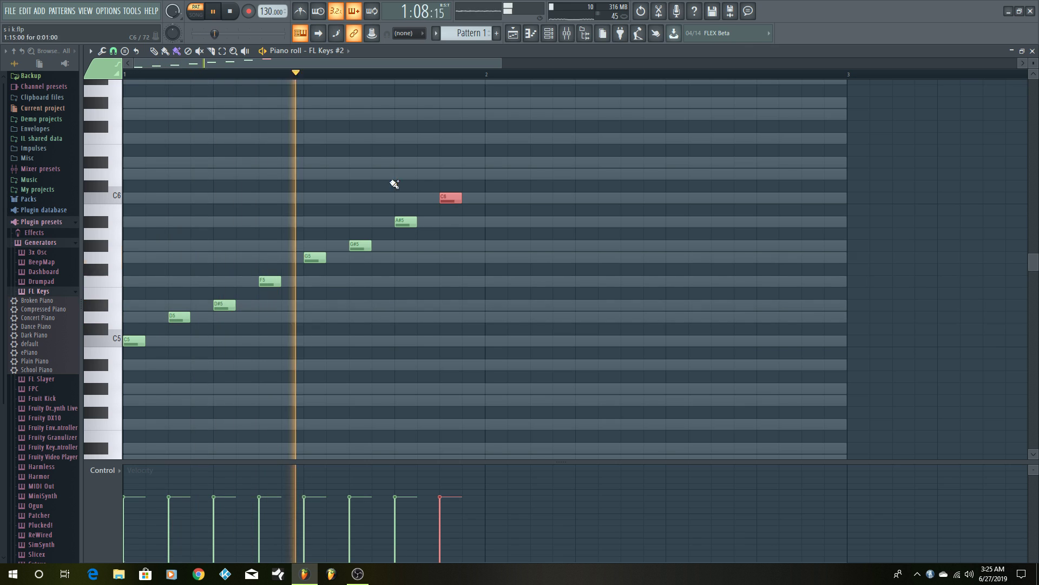
key(space)
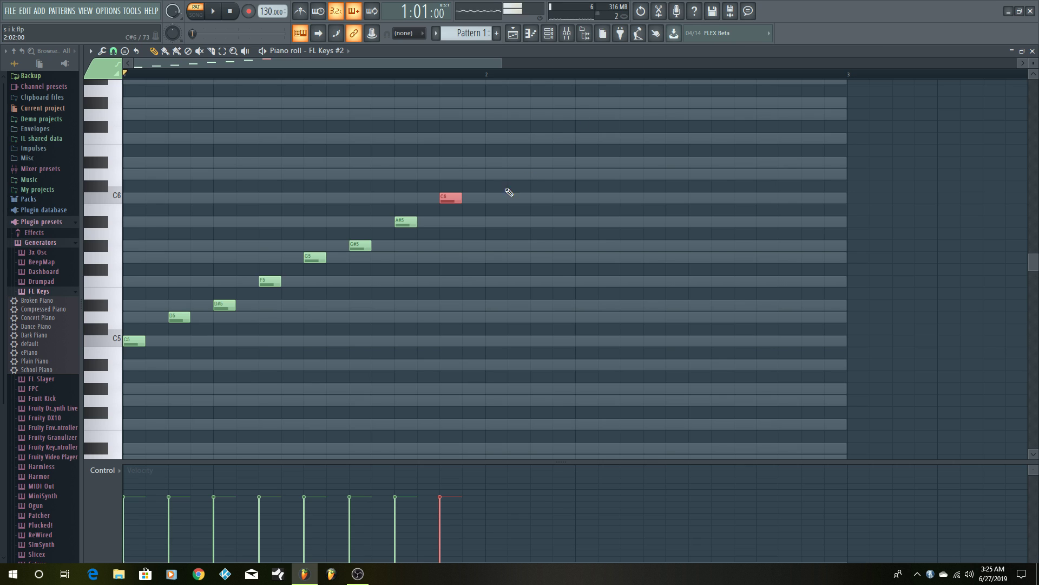
key(space)
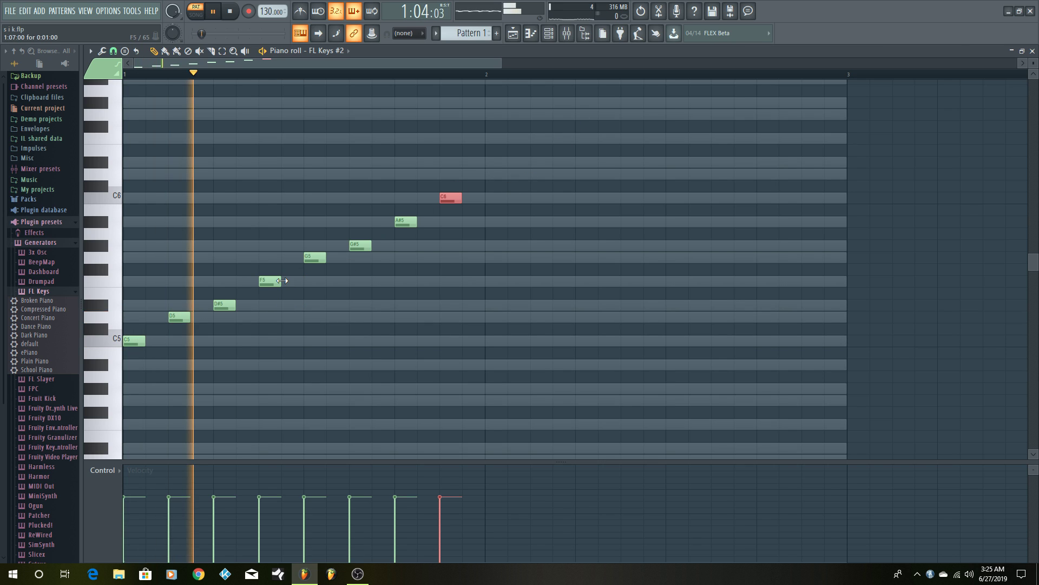
key(space)
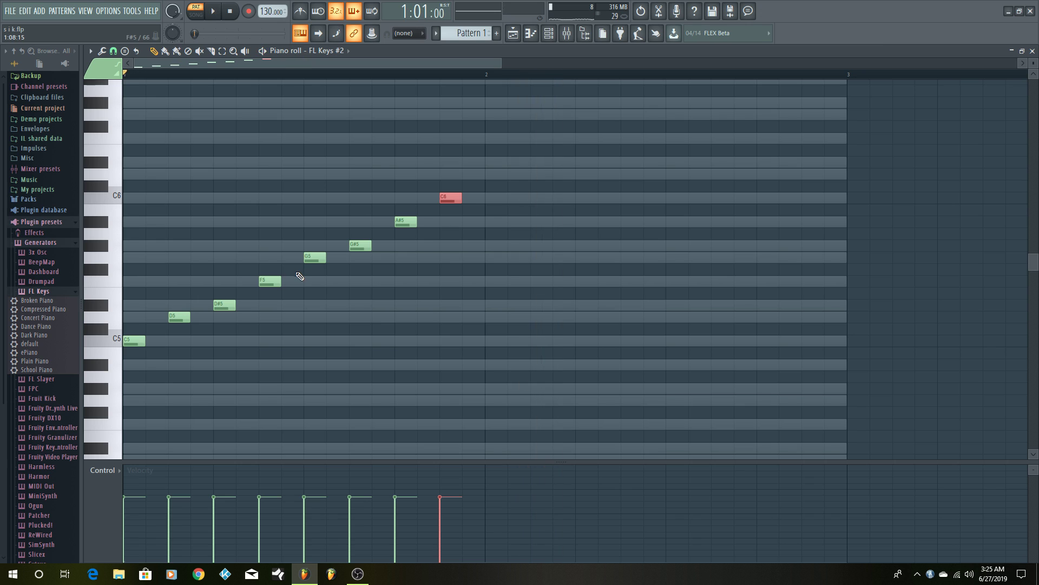
- Duplicate the whole eight-note melody from bar 1 into bar 2 and play back the result
drag(169, 362, 160, 173)
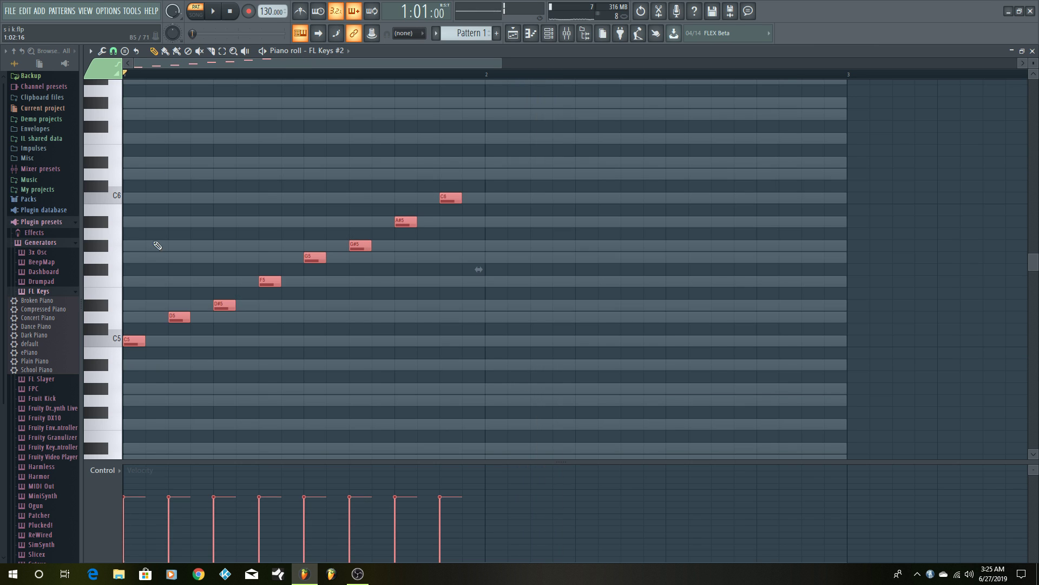
drag(130, 341, 495, 338)
key(space)
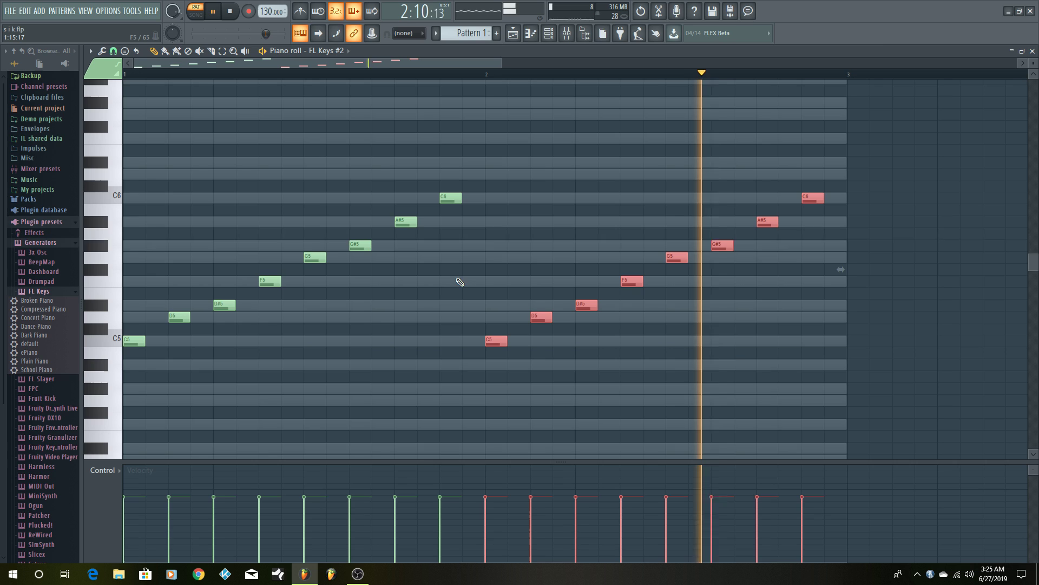
key(space)
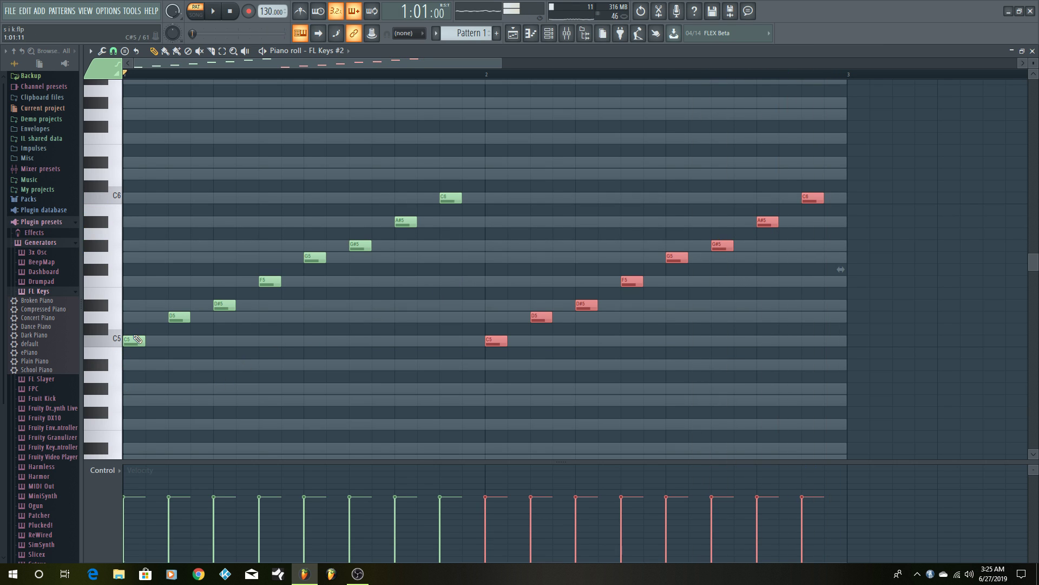
- Add a C4 note beneath the melody and lengthen it to span all of bar 1
scroll(162, 373, down, 5)
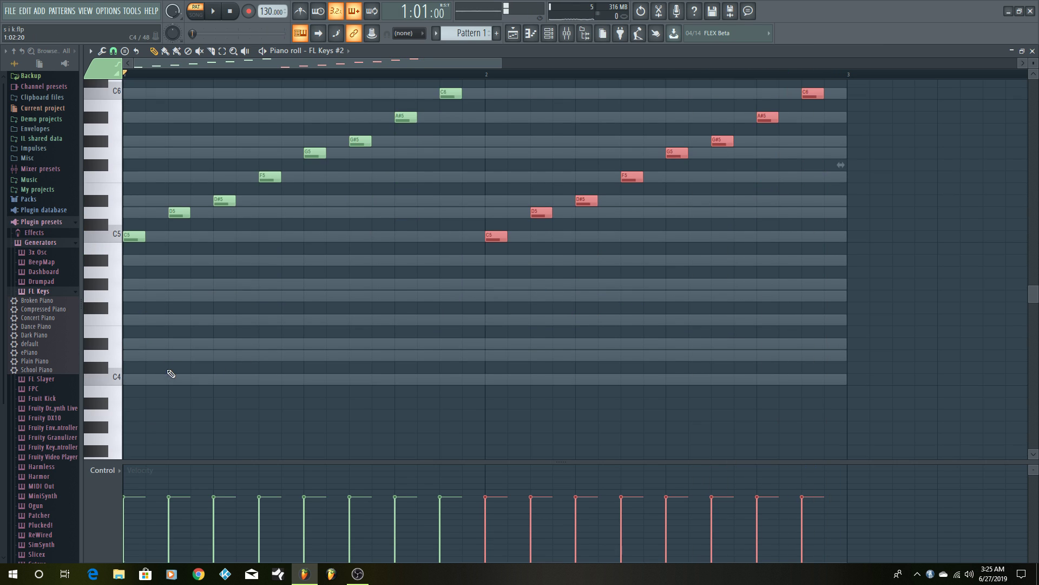
click(127, 306)
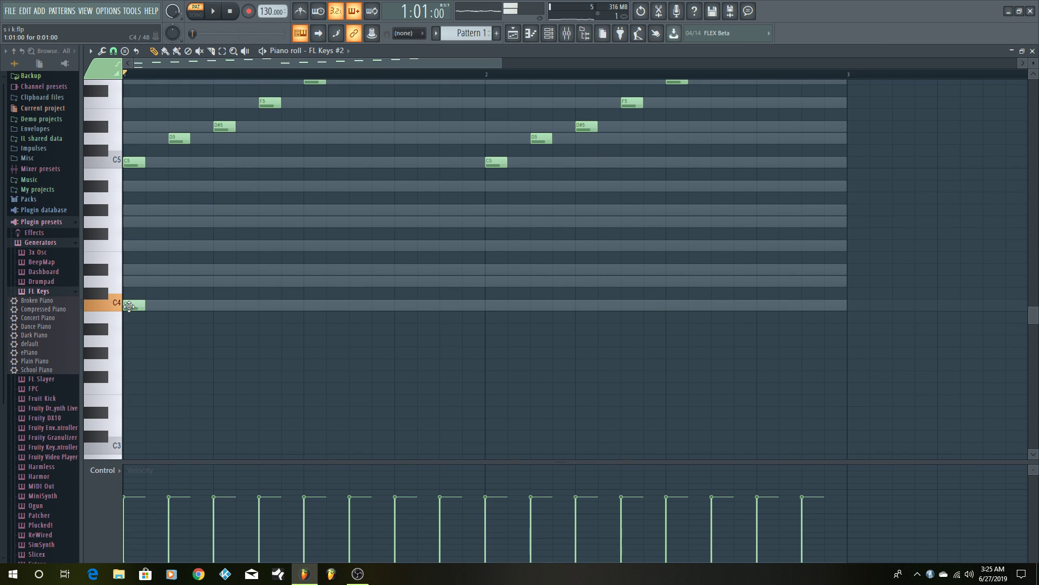
drag(144, 305, 497, 324)
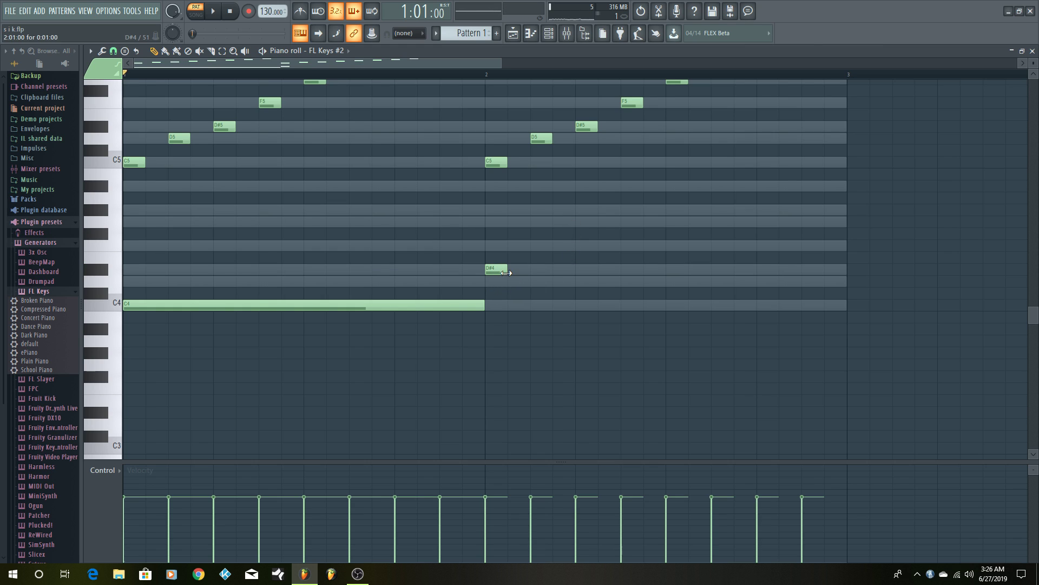
- Lengthen the low D#4 note to span all of bar 2 and play back the two-bar pattern
drag(599, 268, 758, 244)
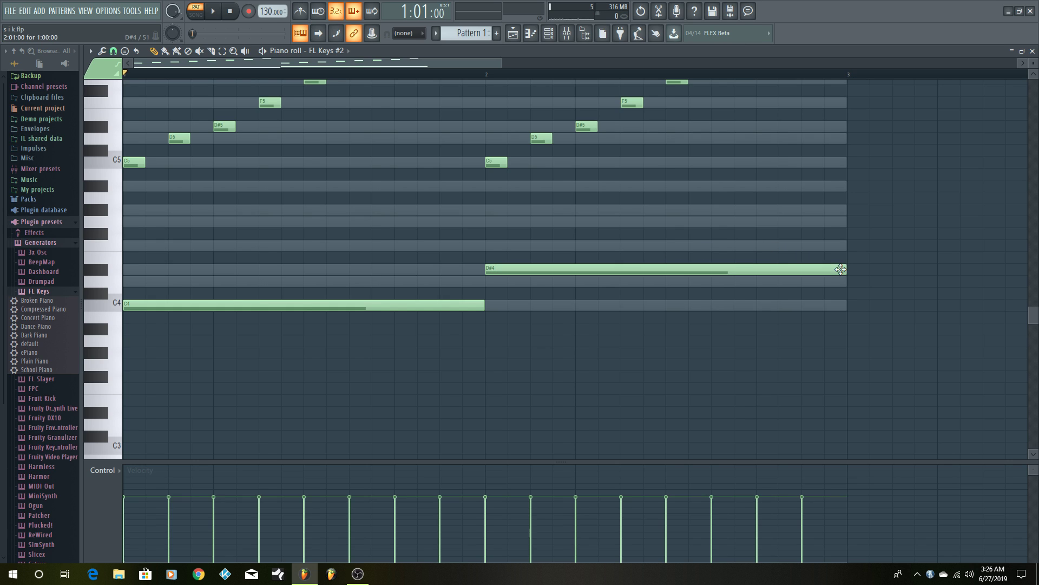
key(space)
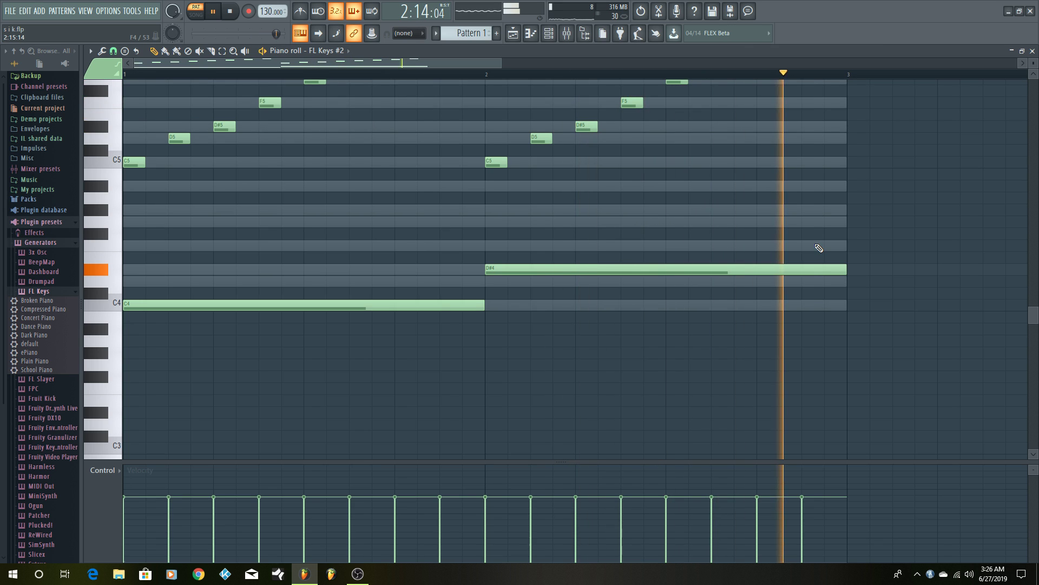
scroll(785, 283, up, 5)
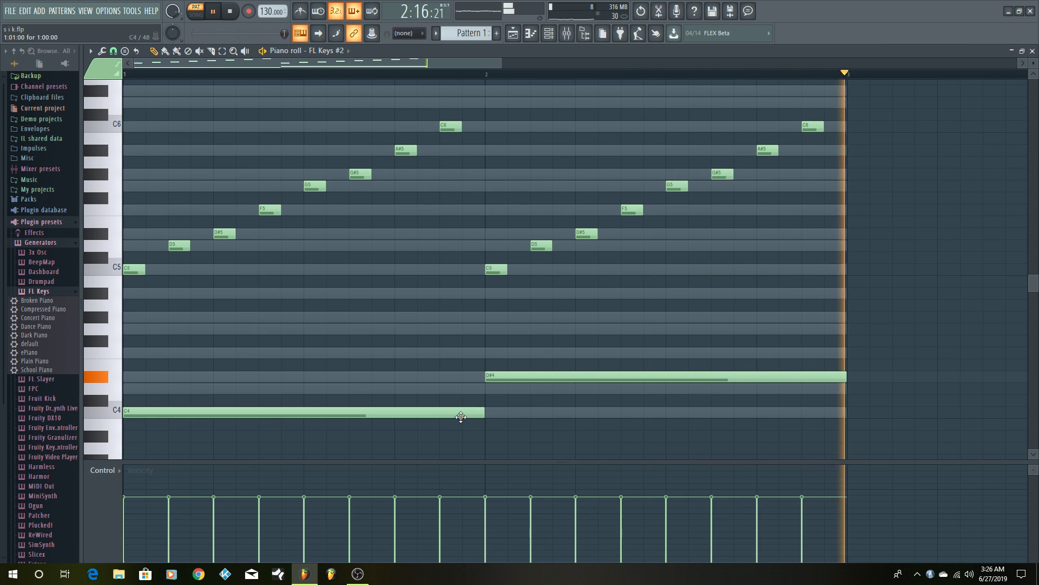
key(space)
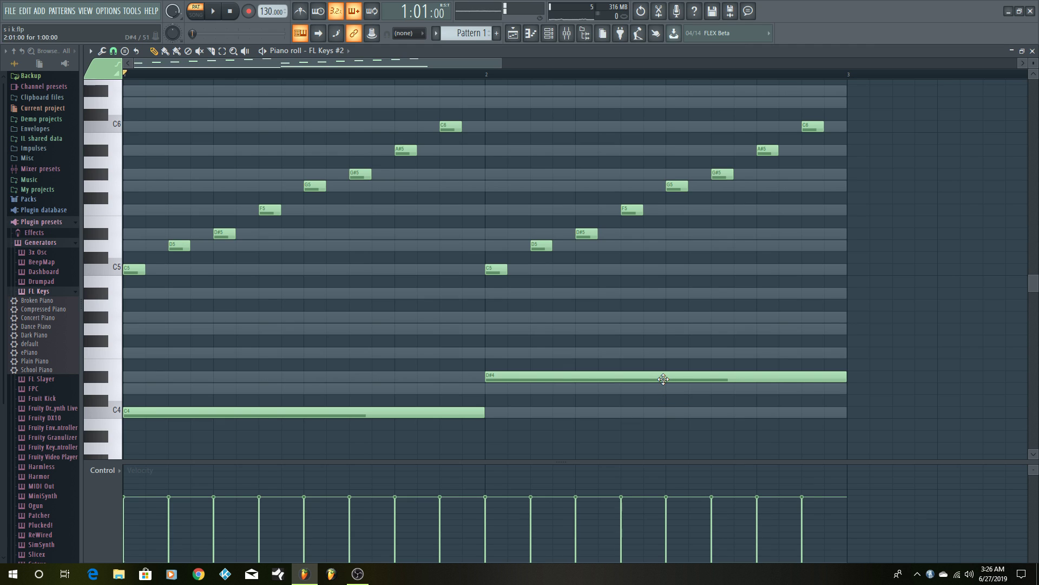
key(space)
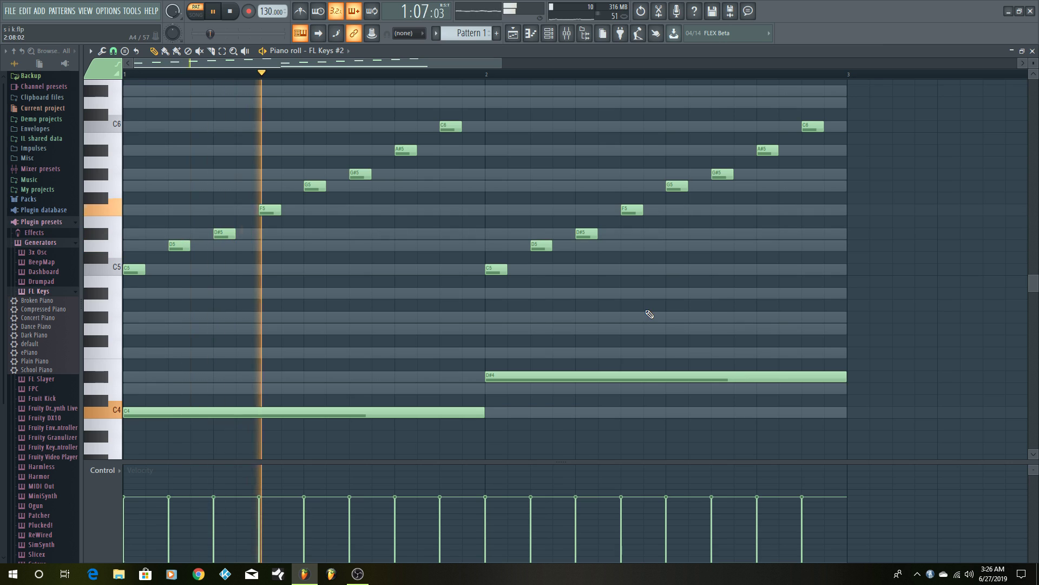
key(space)
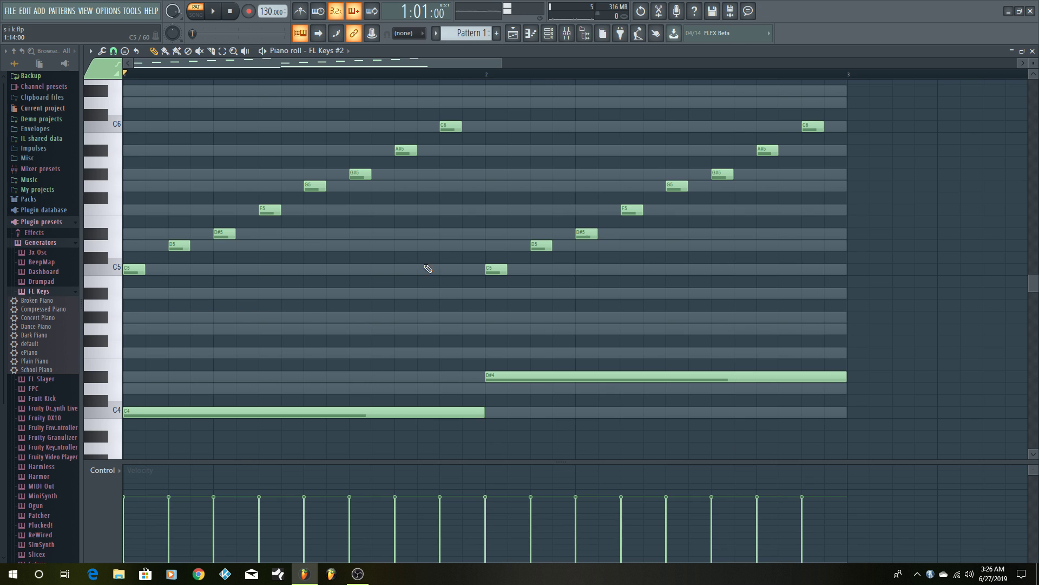
- Add a PoiZone synth channel to the channel rack and close its plugin window
click(550, 34)
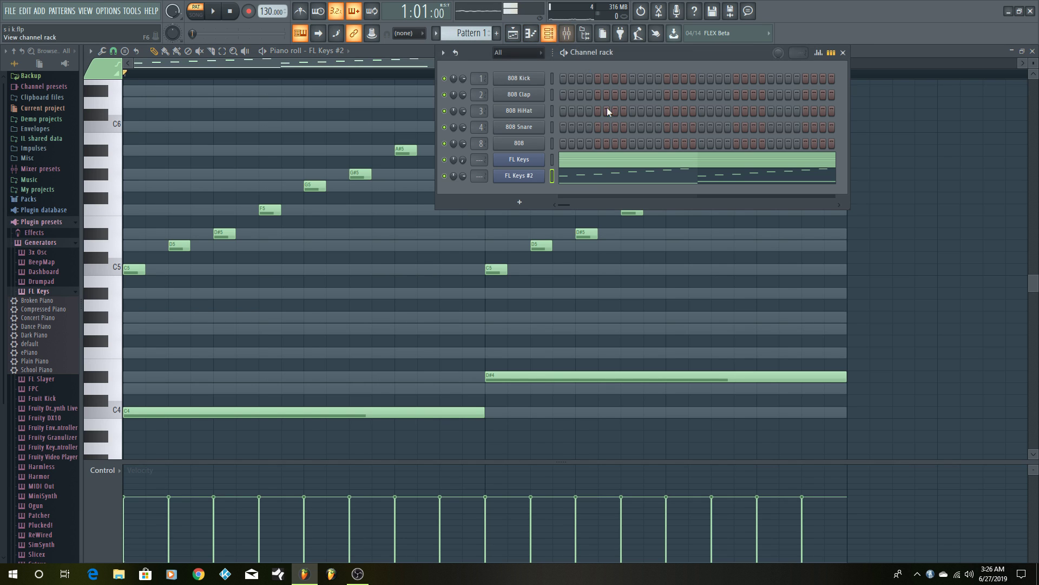
click(518, 205)
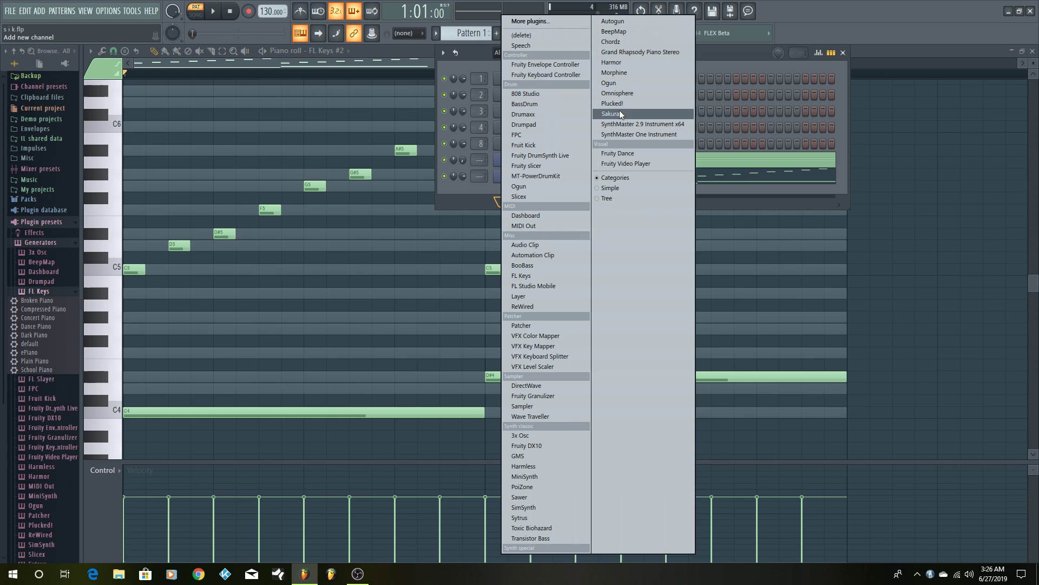
click(528, 487)
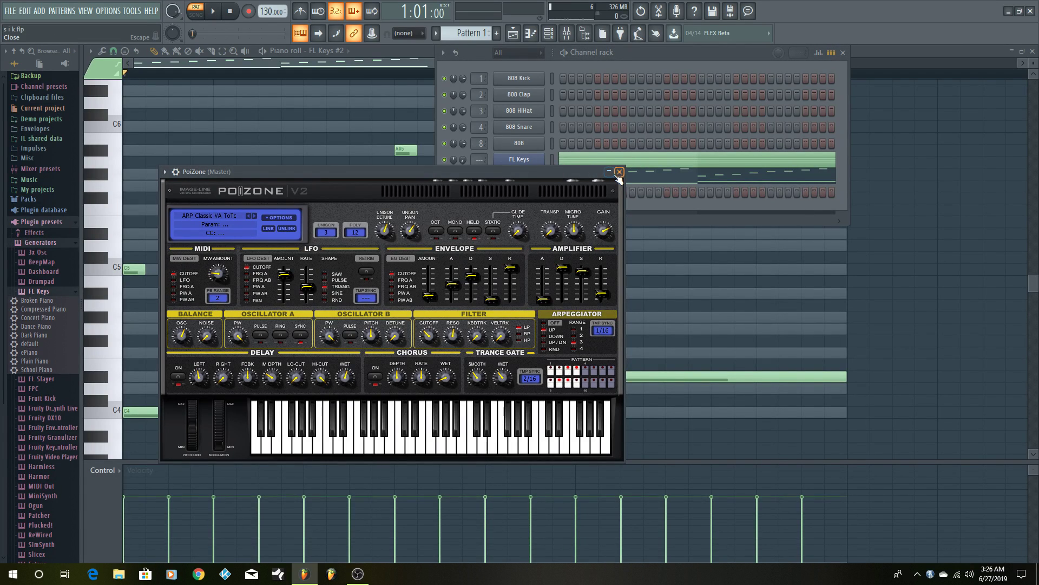
click(620, 172)
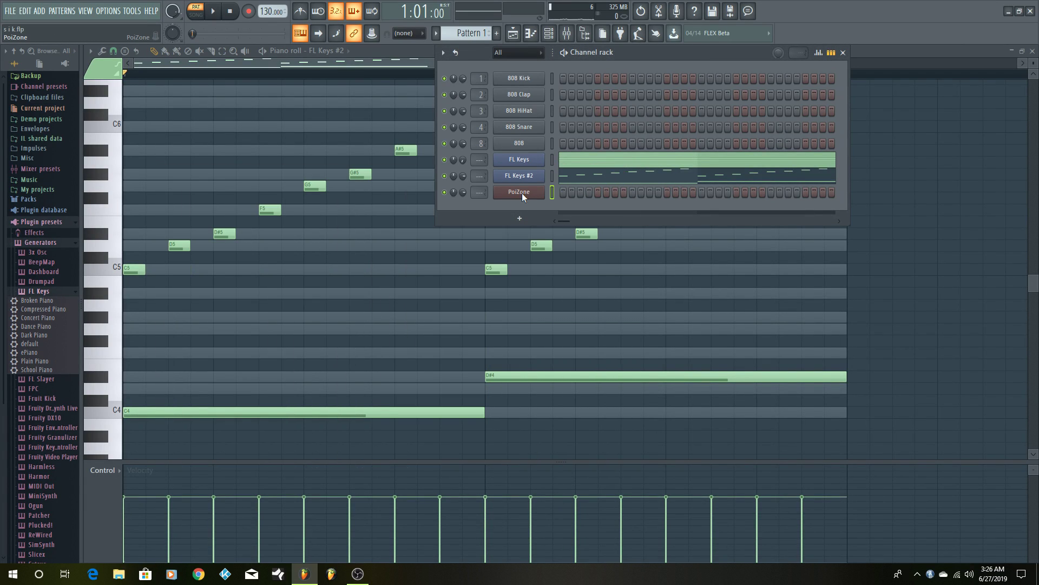
- Open the PoiZone channel's piano roll and play back the existing pattern
right_click(523, 195)
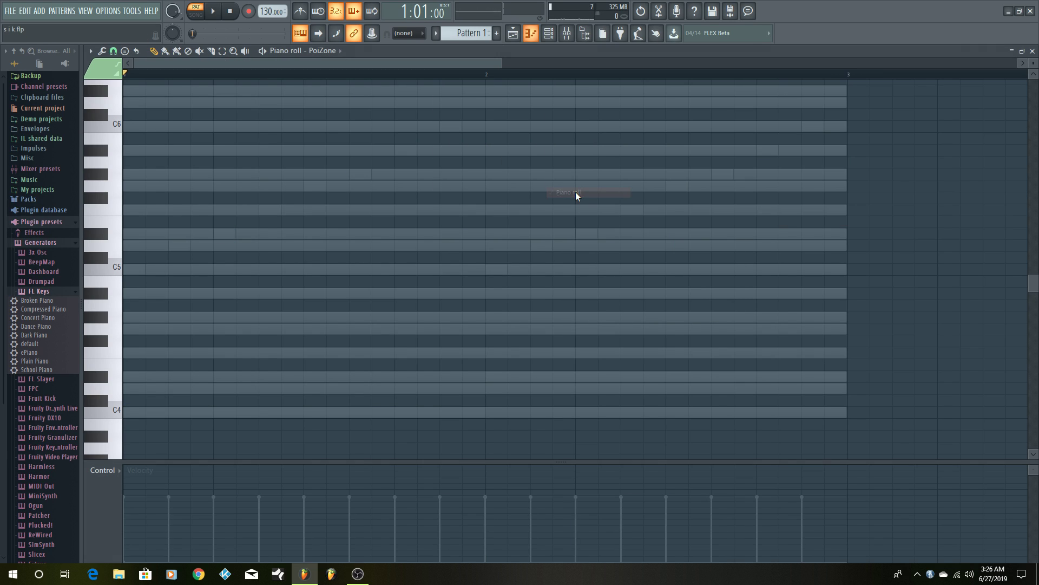
click(575, 192)
scroll(337, 284, up, 3)
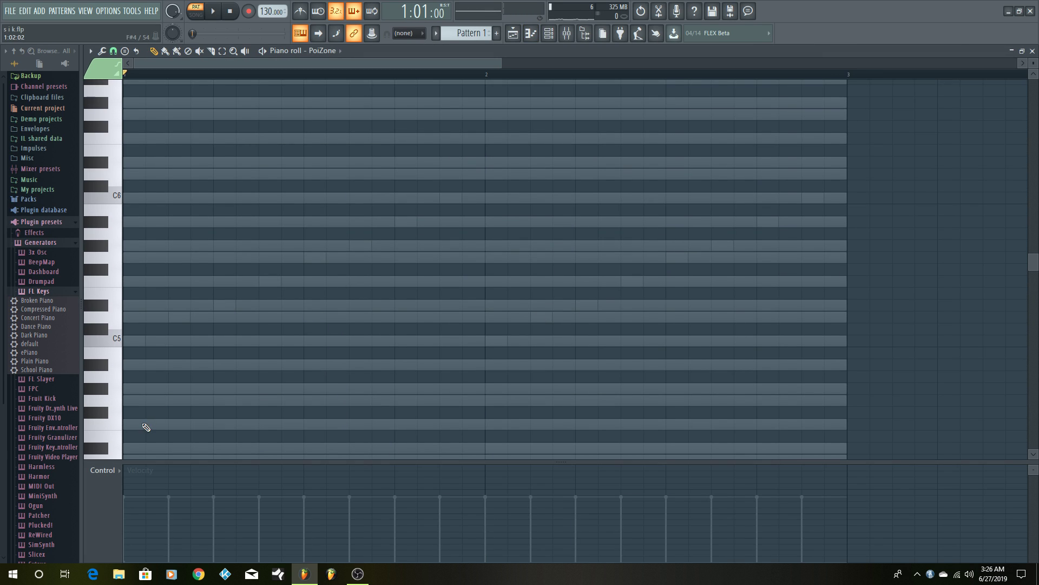
key(space)
scroll(167, 360, down, 3)
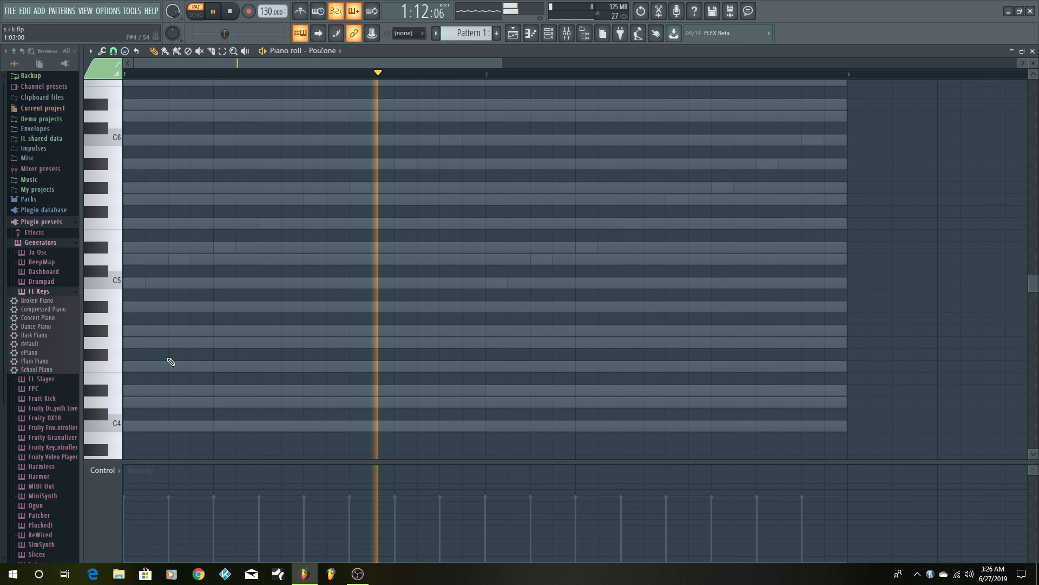
key(space)
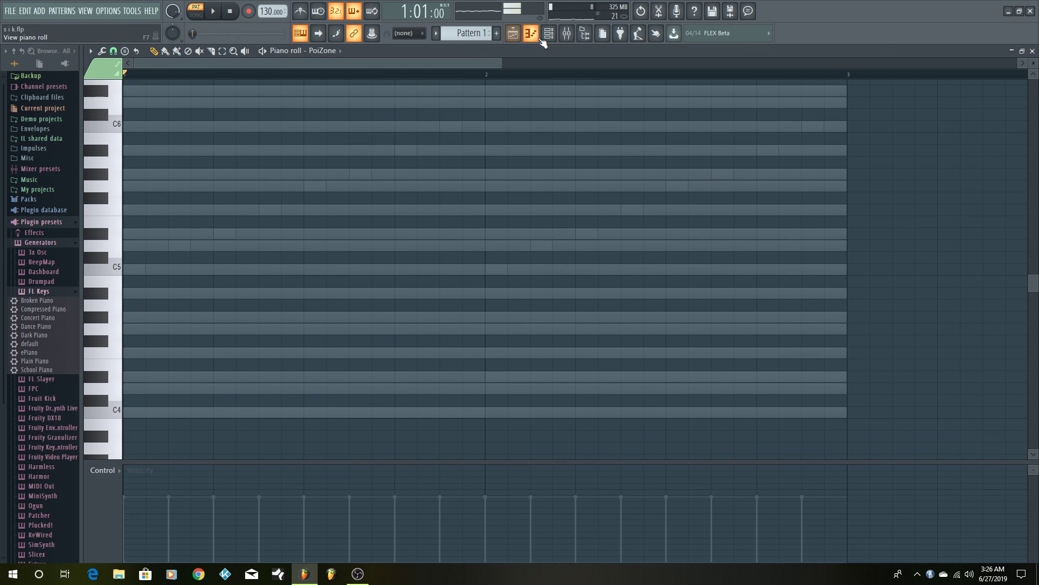
- Load the ATMO Trancporter TC preset from PoiZone's default bank and close the plugin
click(549, 33)
click(520, 191)
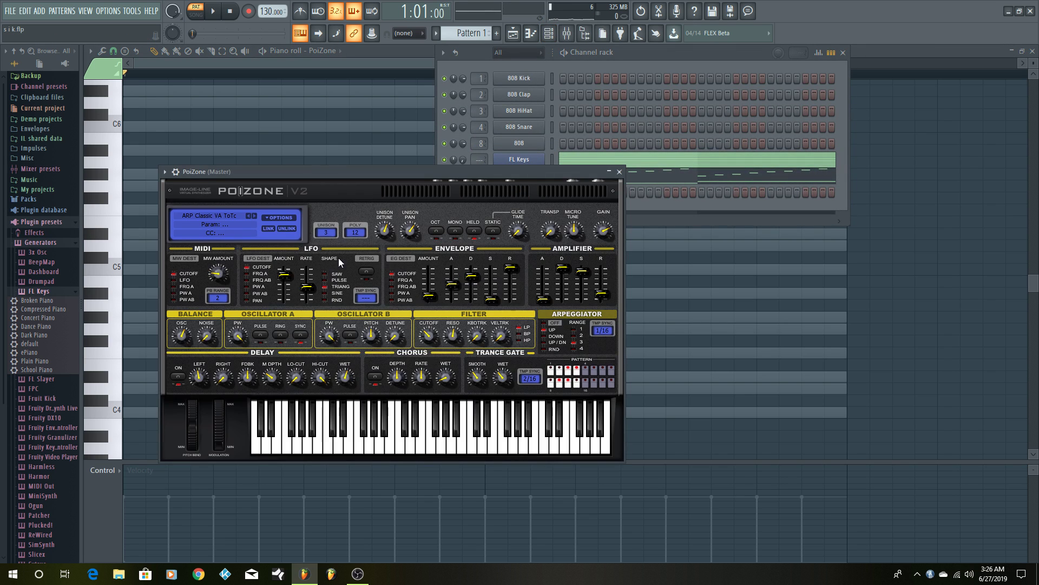
click(221, 215)
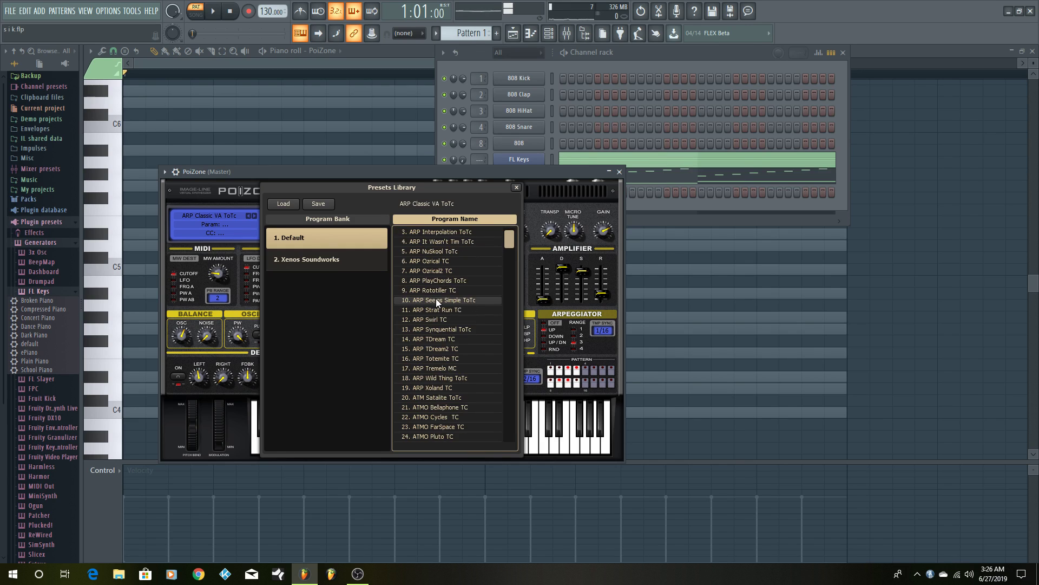
scroll(437, 299, down, 5)
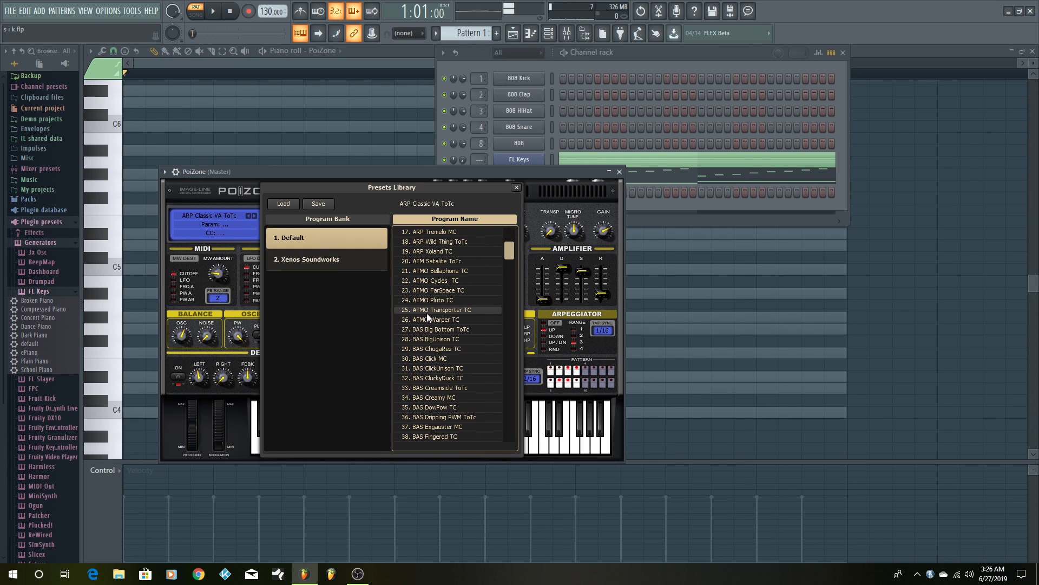
click(427, 310)
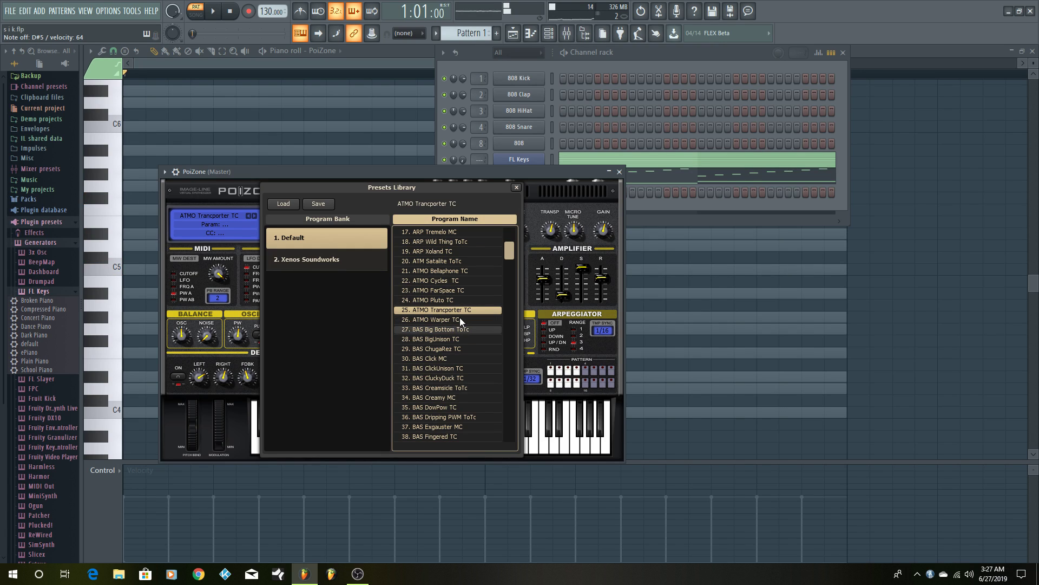
click(620, 172)
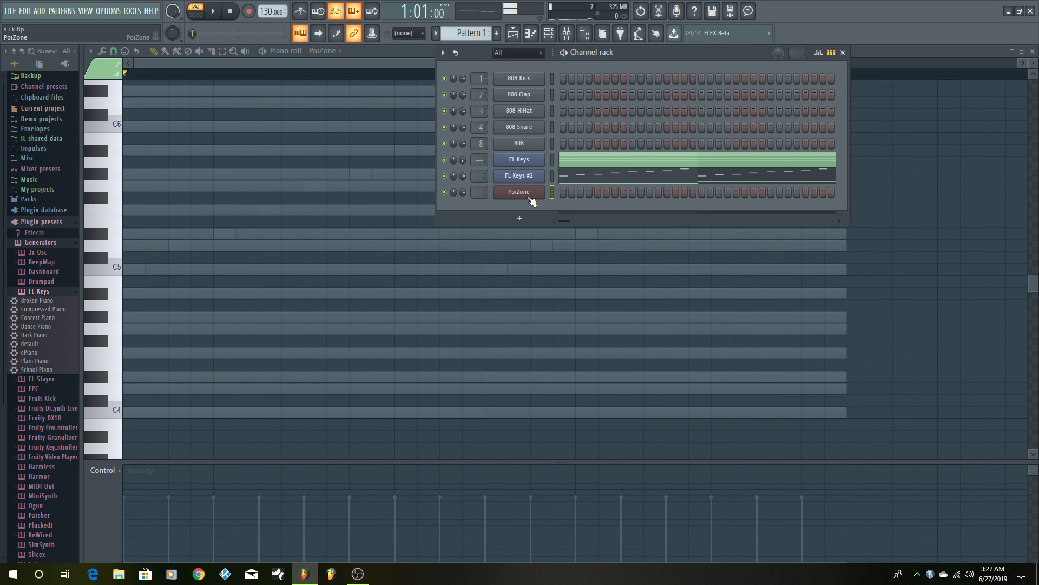
- Place a full-bar C4 note in bar 1 and a full-bar D#4 note in bar 2 for PoiZone while auditioning the pattern
click(131, 413)
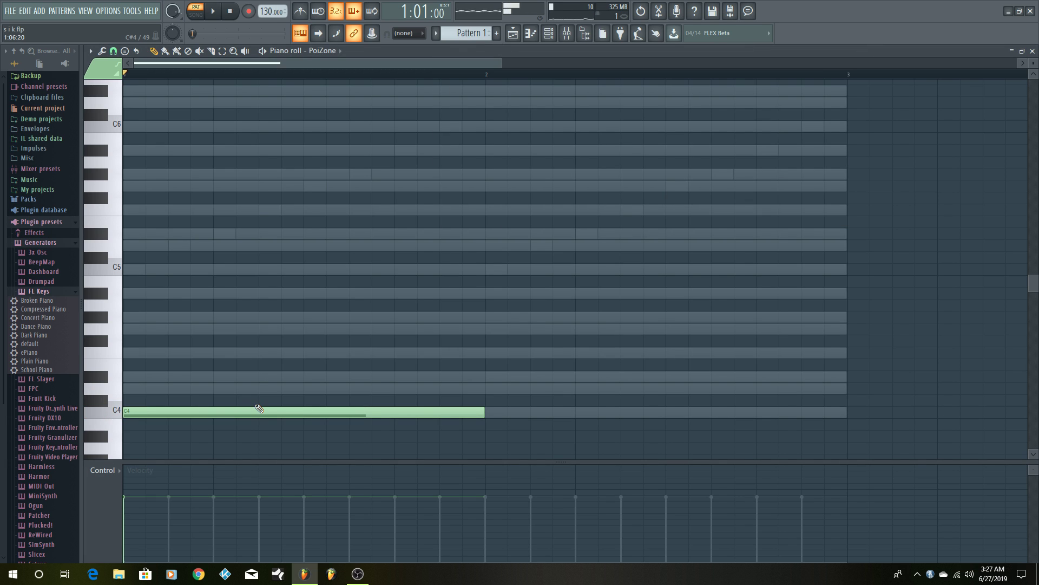
key(space)
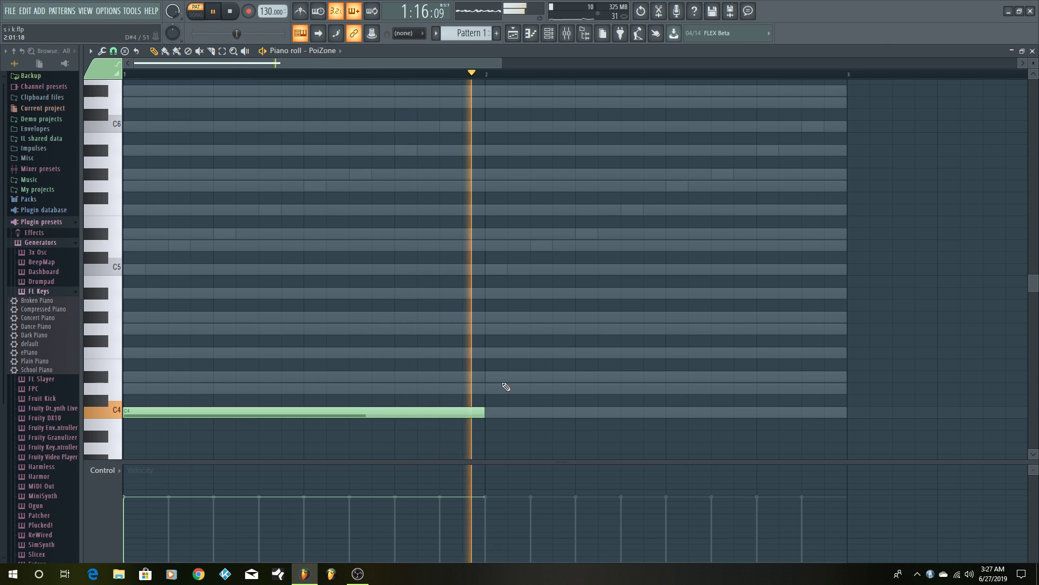
click(486, 376)
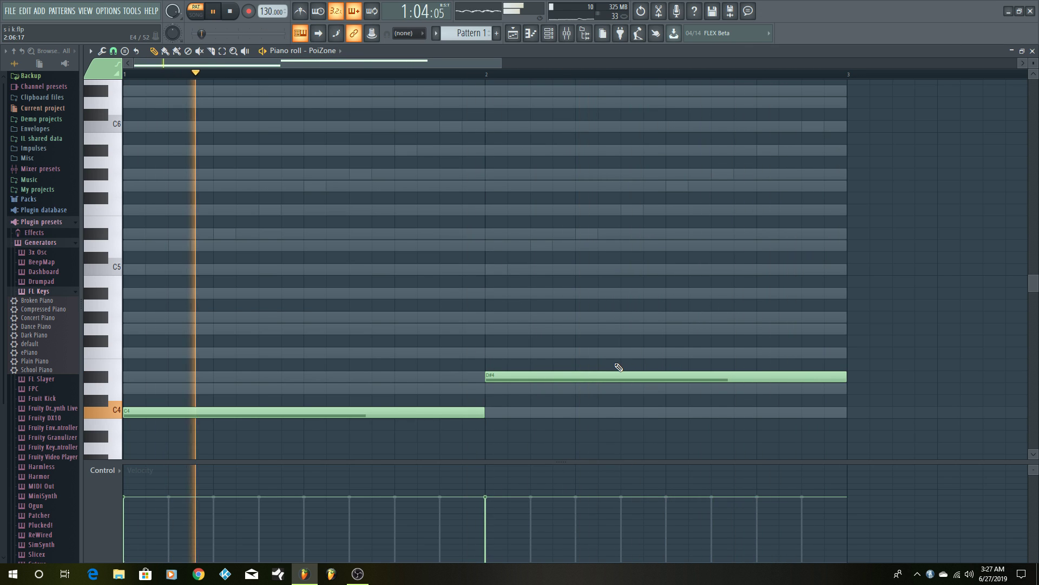
key(space)
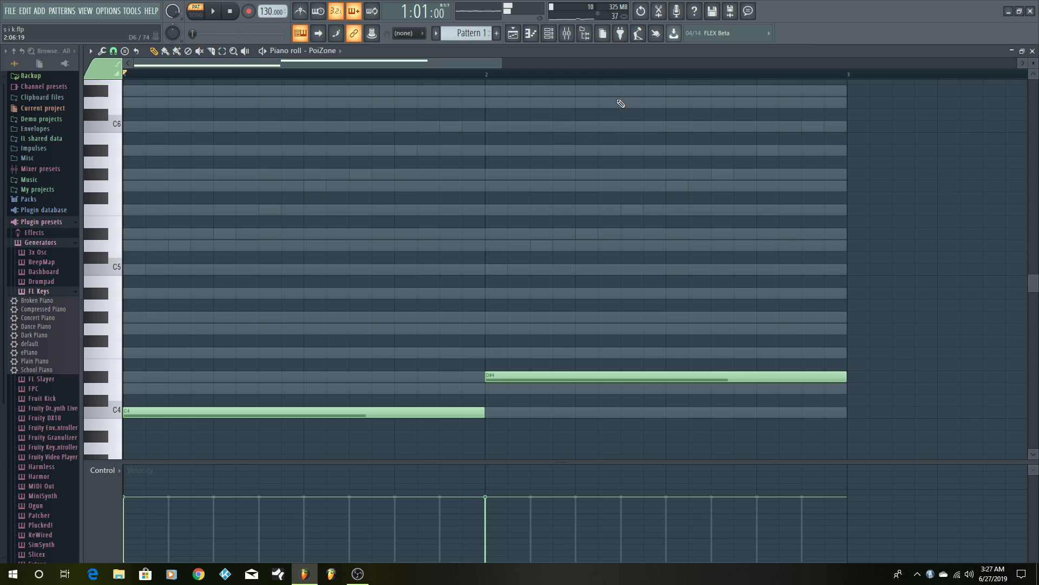
click(549, 37)
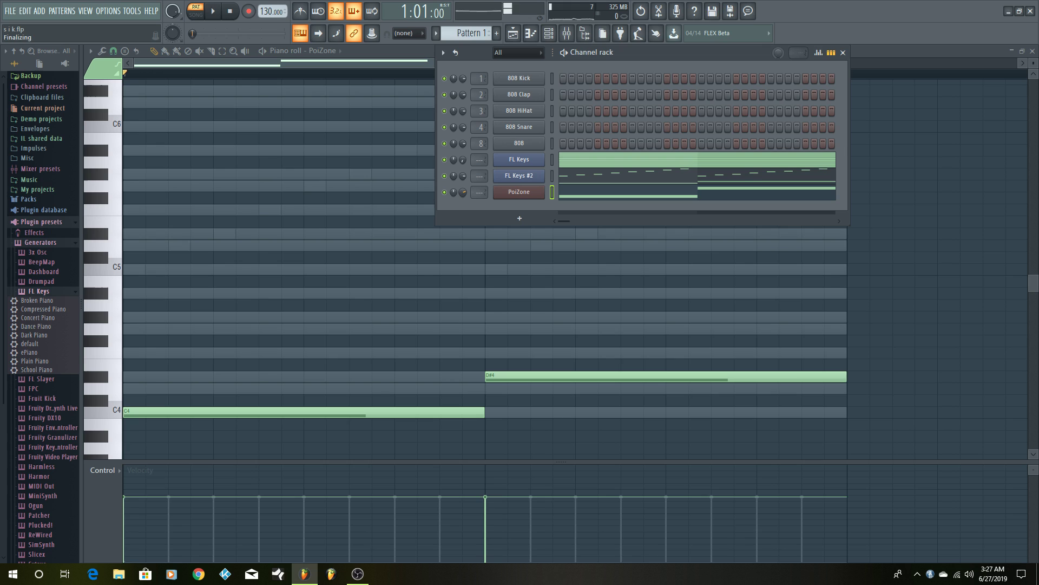
- Select both PoiZone notes, transpose them up one octave to C5 and D#5, and play back the pattern
click(111, 452)
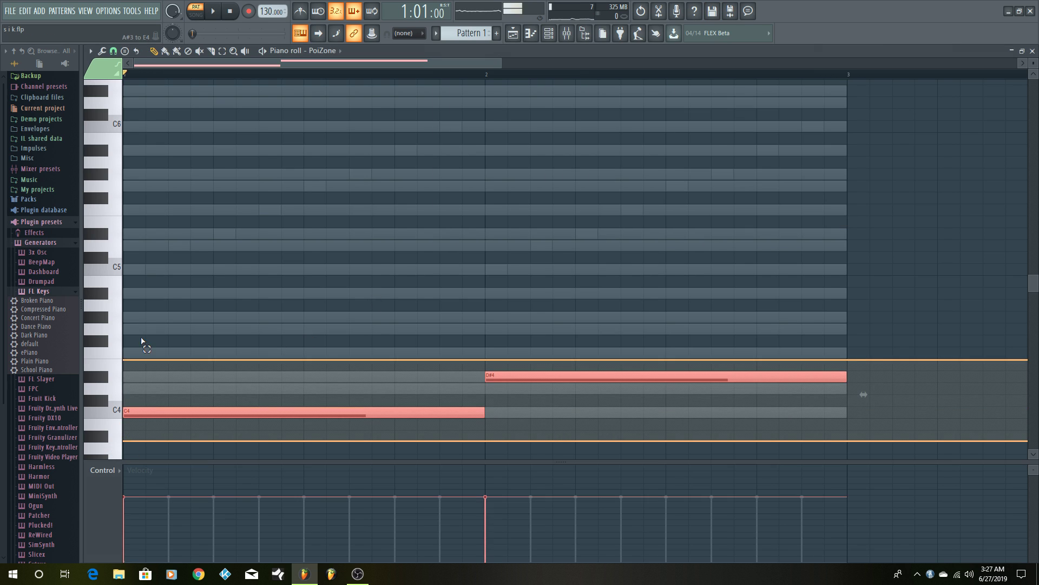
key(ctrl+Up)
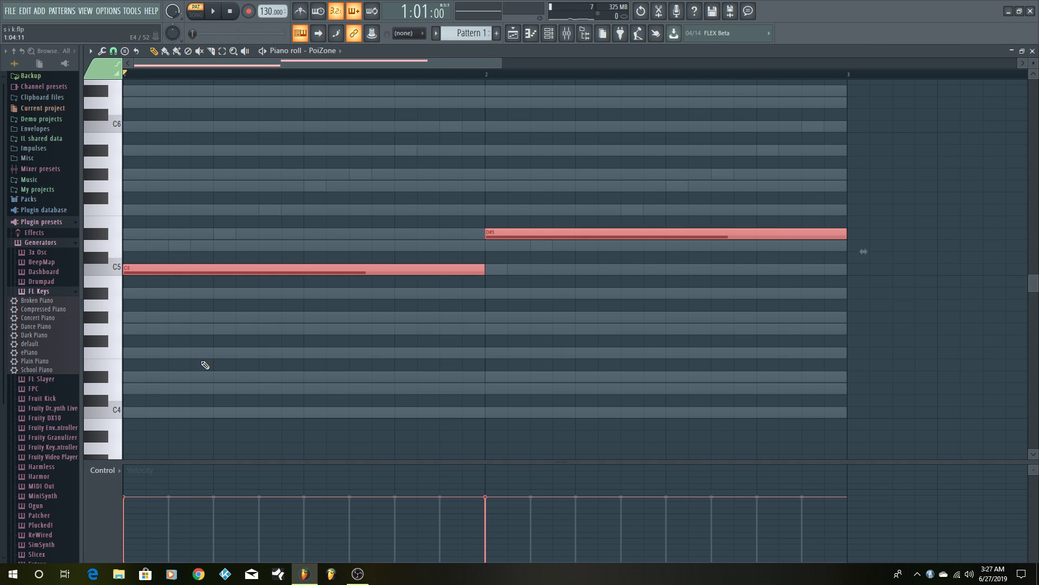
key(space)
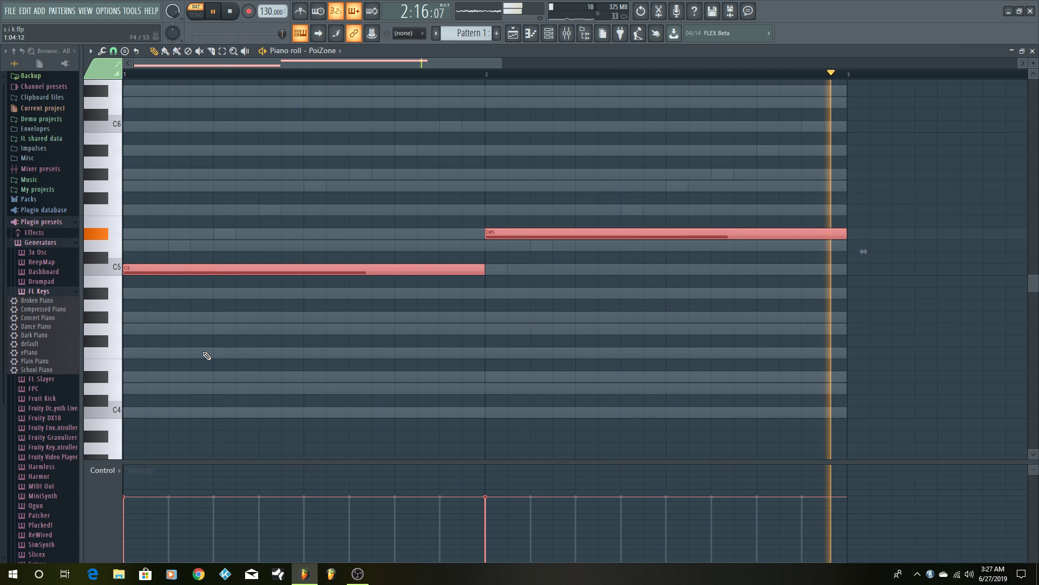
key(space)
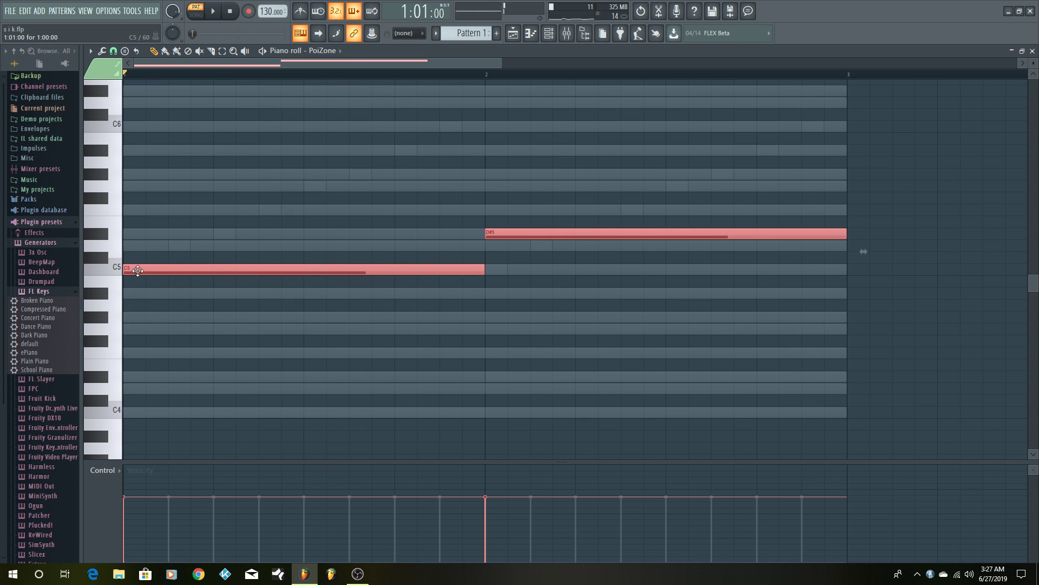
- Duplicate the C5 and D#5 notes, lower the copies one octave to C4 and D#4, and play back the layered notes
mouse_move(138, 270)
mouse_down()
mouse_move(185, 270)
mouse_move(132, 273)
mouse_up()
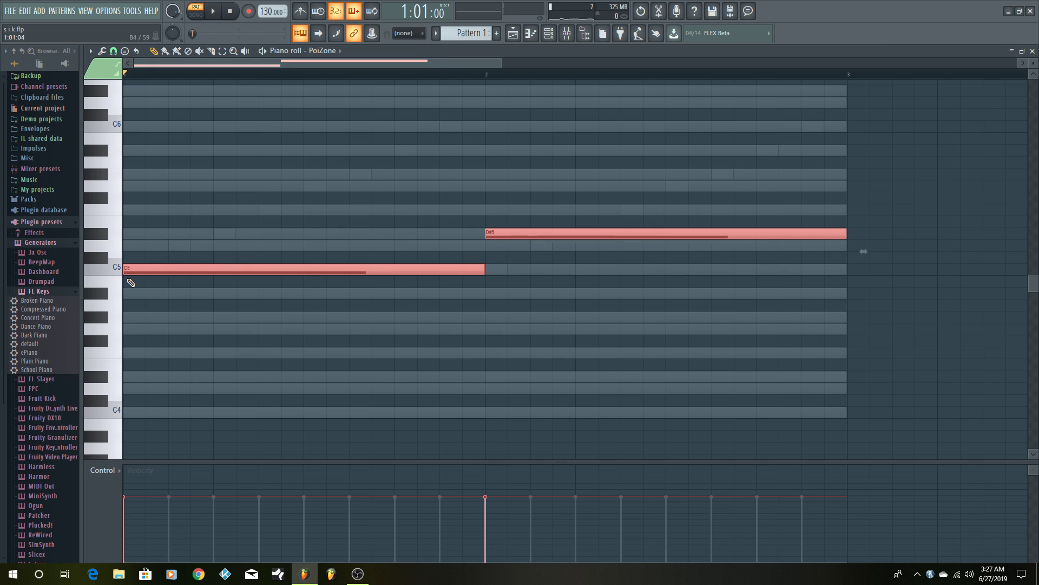
key(ctrl+c)
key(ctrl+v)
key(ctrl+Down)
key(space)
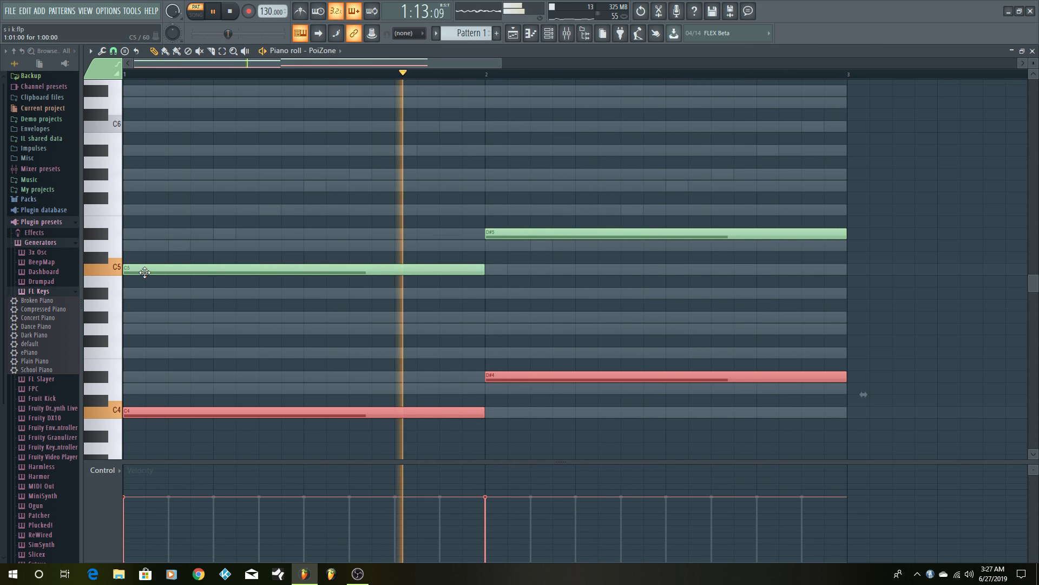
key(space)
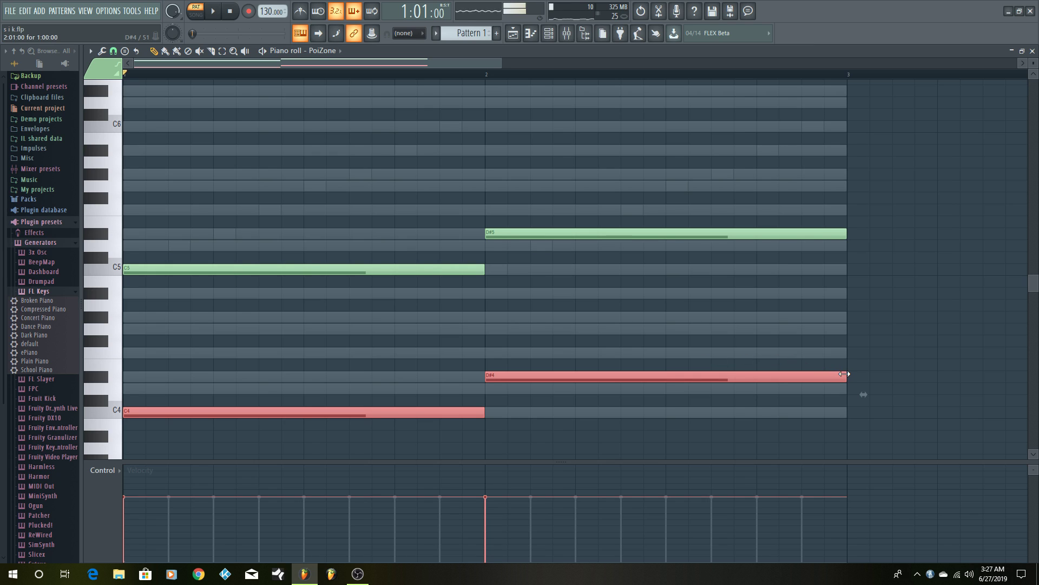
- Shorten the lower C4 and D#4 to half a bar each, and during playback lengthen the D#4 to three quarters of bar 2
drag(801, 388, 707, 398)
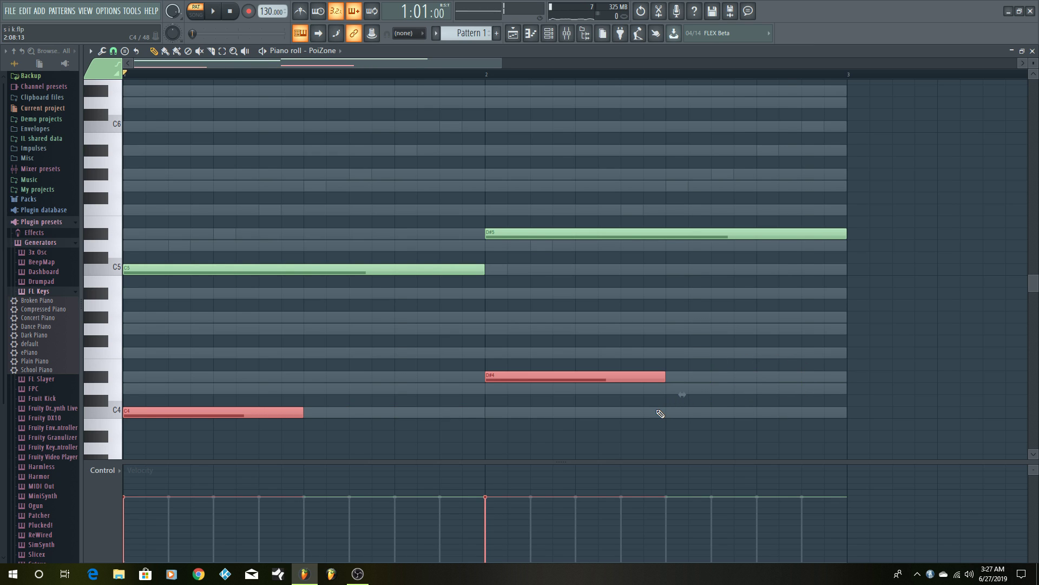
key(space)
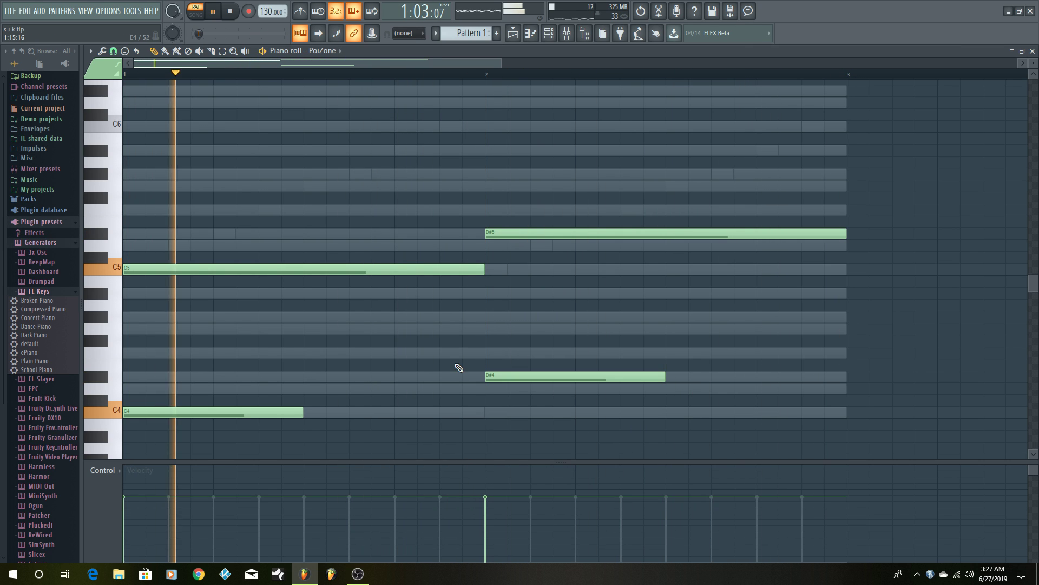
click(671, 366)
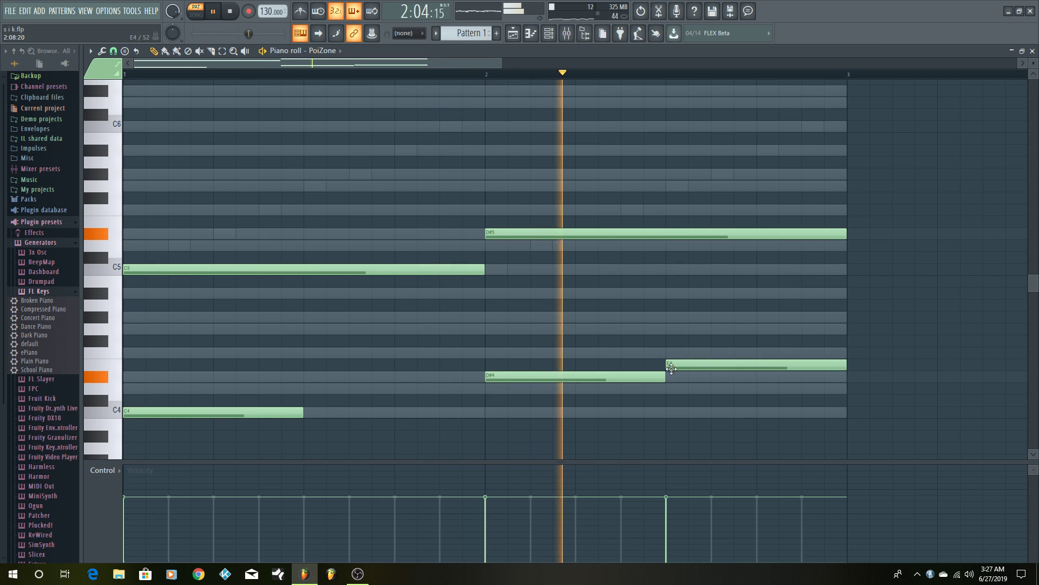
right_click(671, 366)
drag(665, 376, 755, 382)
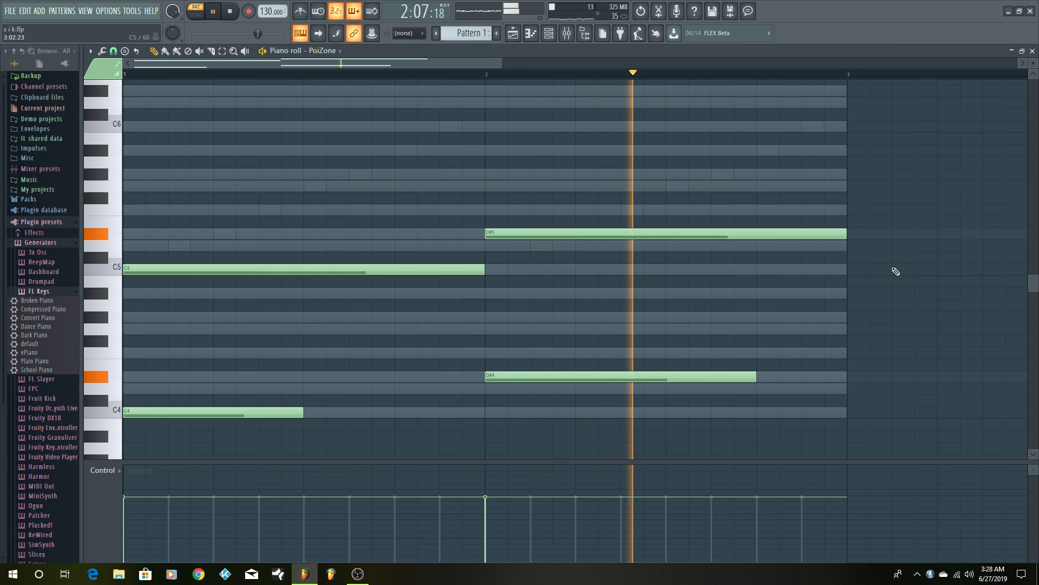
- Stop playback, restore the piano roll to its smaller window and look over the PoiZone notes
key(space)
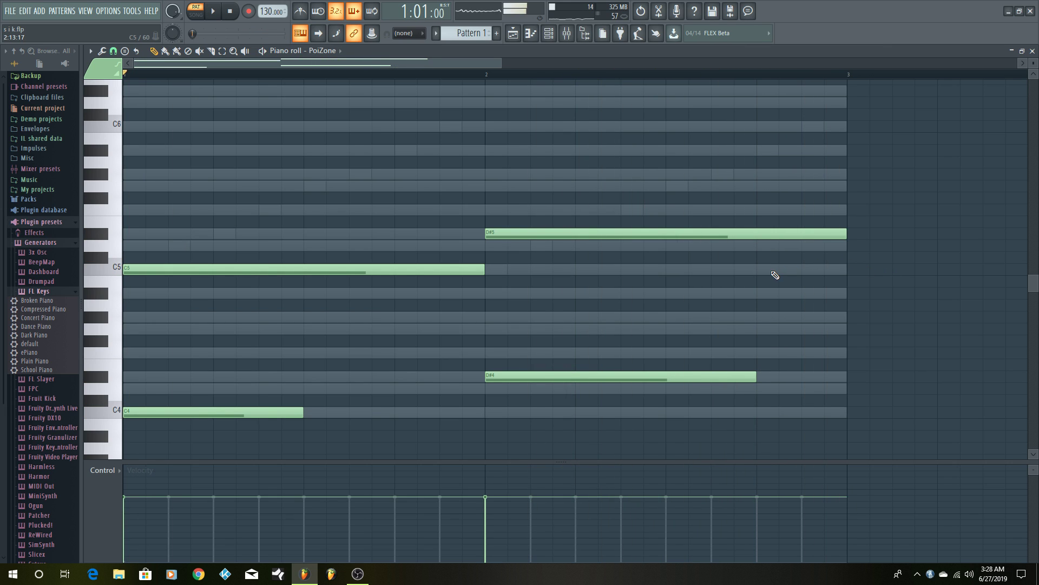
scroll(780, 168, up, 4)
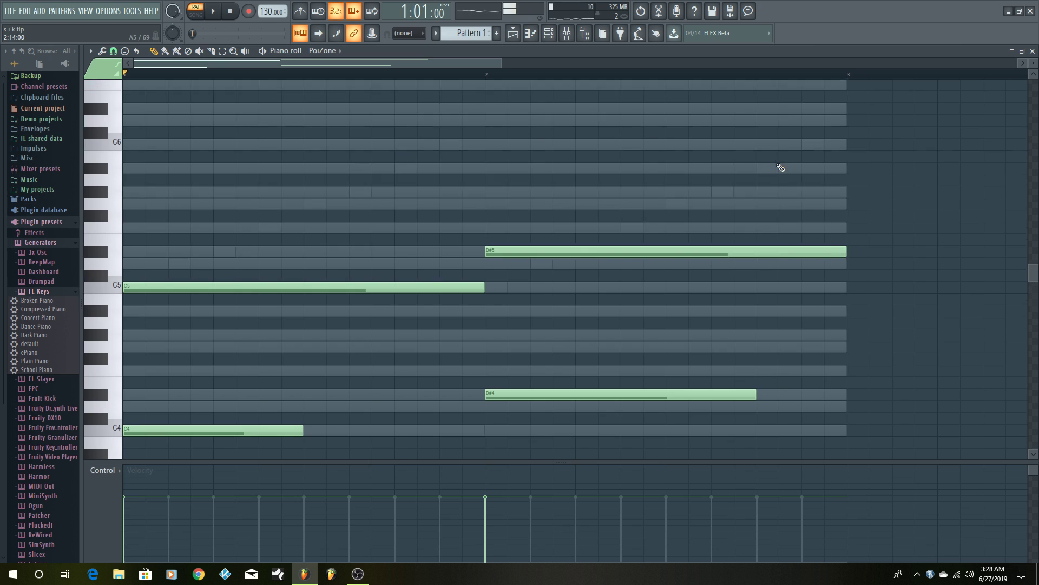
scroll(780, 168, down, 2)
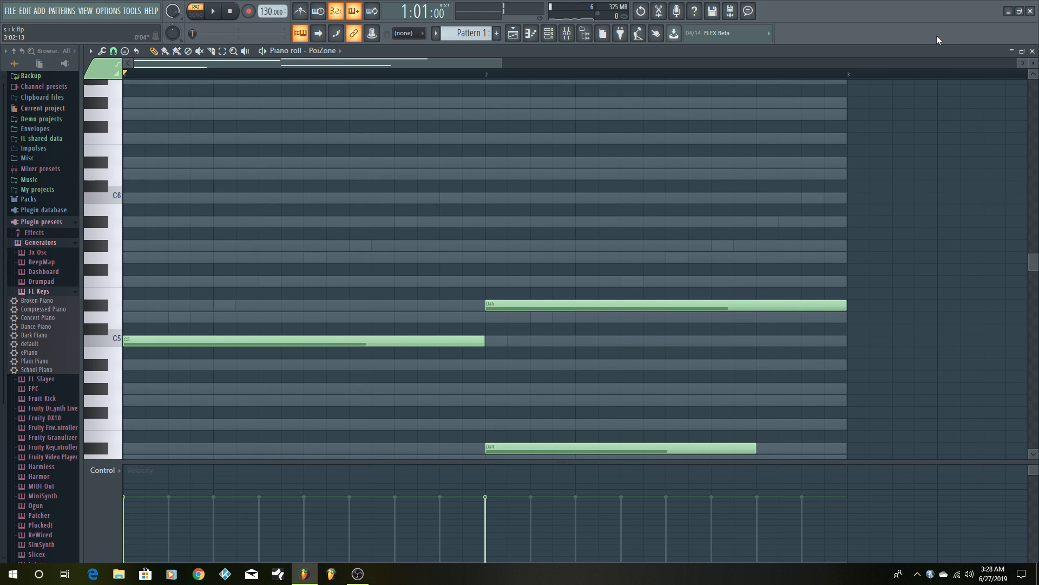
click(1022, 50)
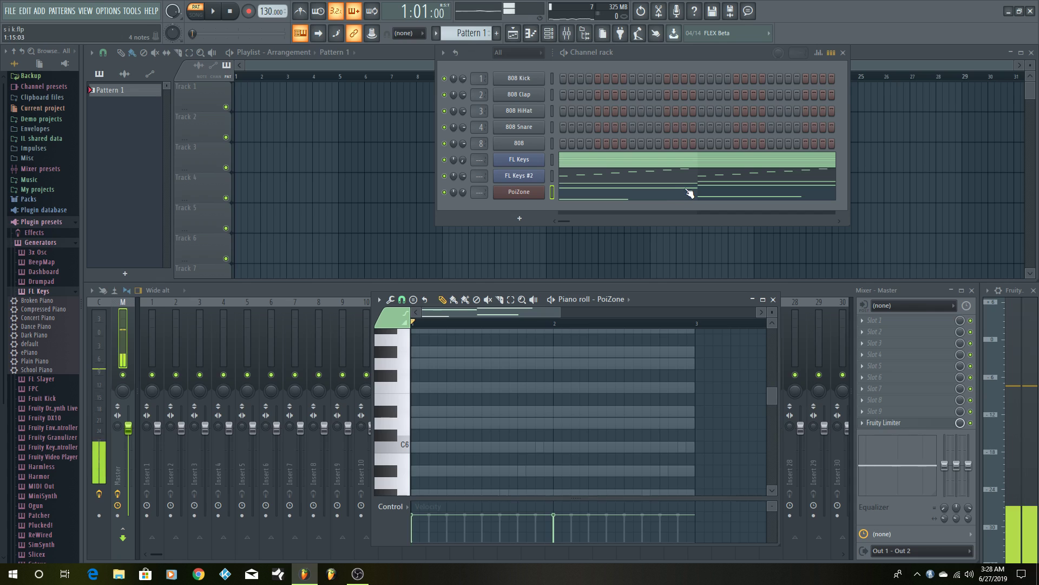
scroll(619, 390, down, 1)
scroll(619, 390, down, 8)
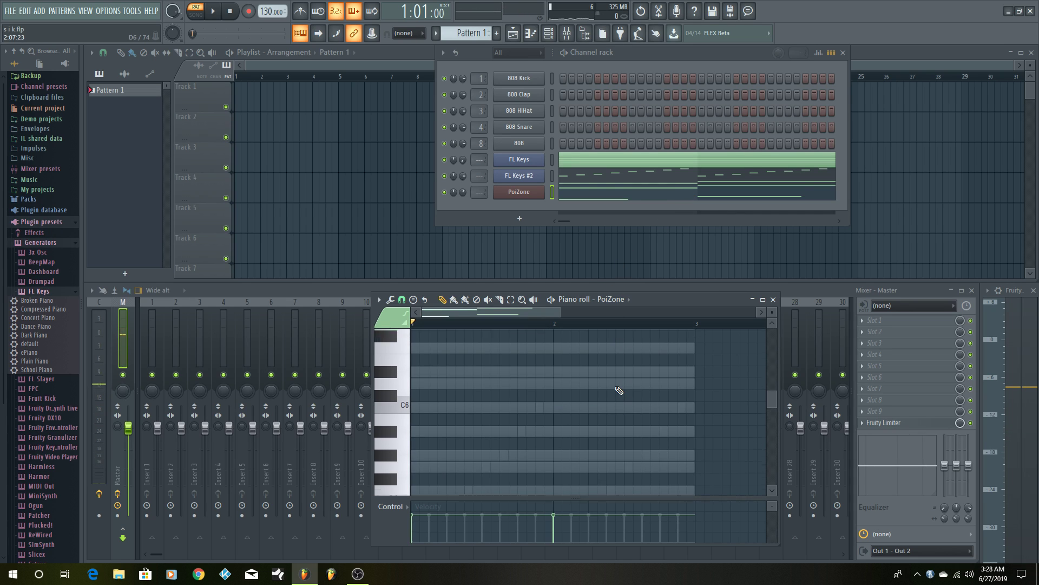
scroll(619, 389, up, 4)
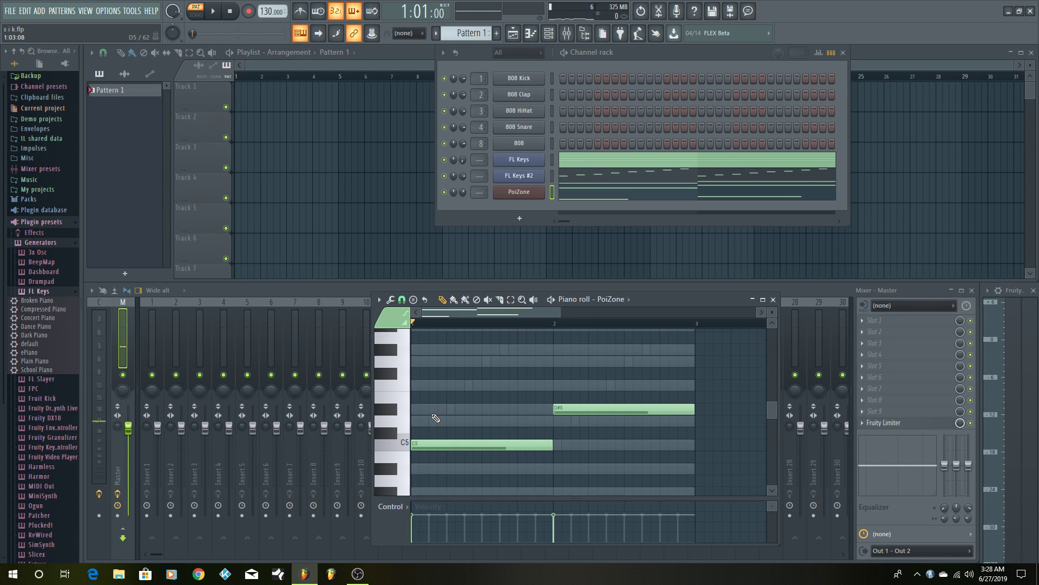
scroll(433, 414, down, 4)
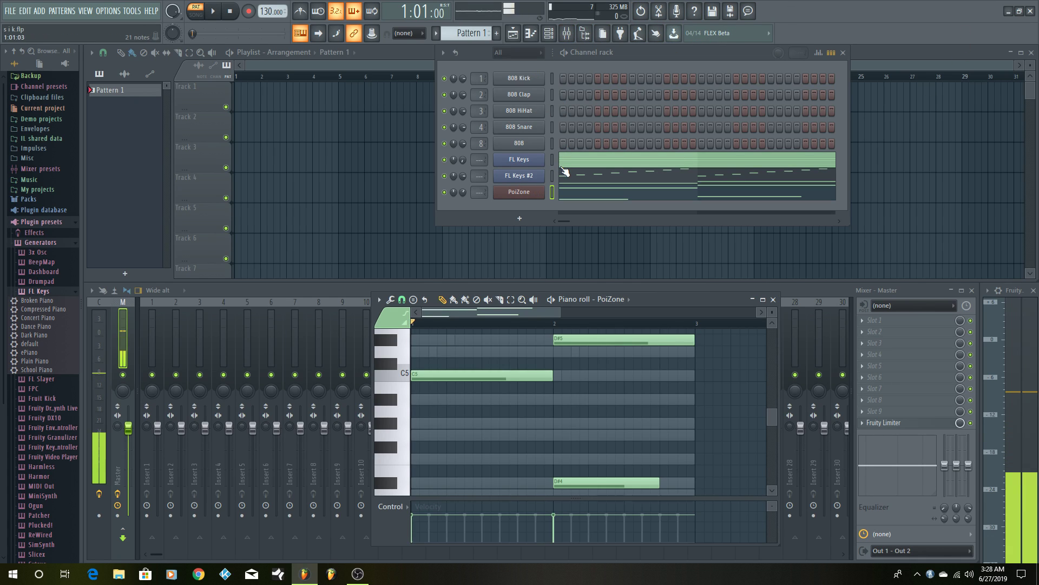
- Cut all notes from the FL Keys, FL Keys #2 and PoiZone channels
right_click(534, 165)
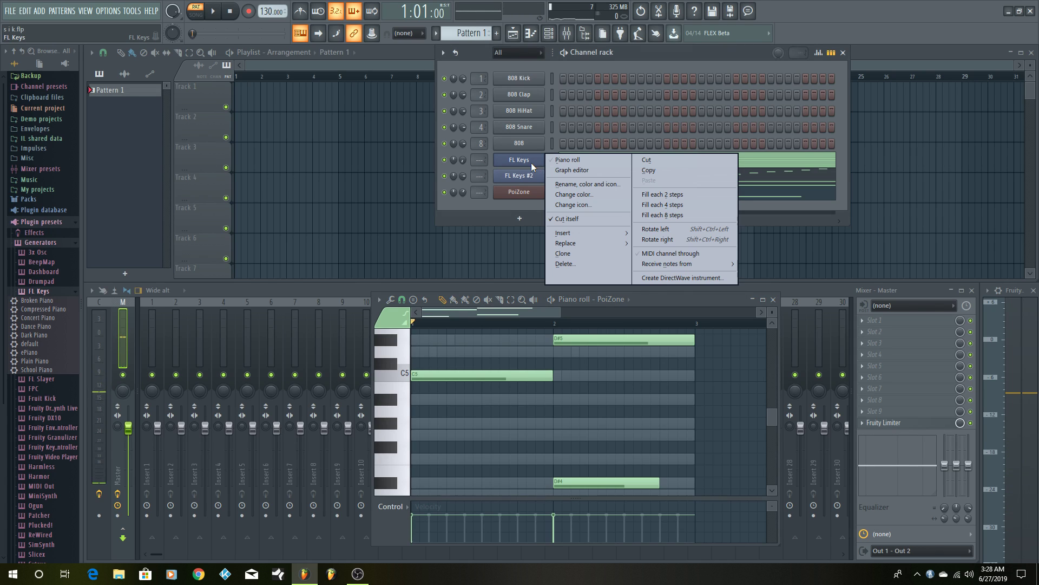
click(652, 160)
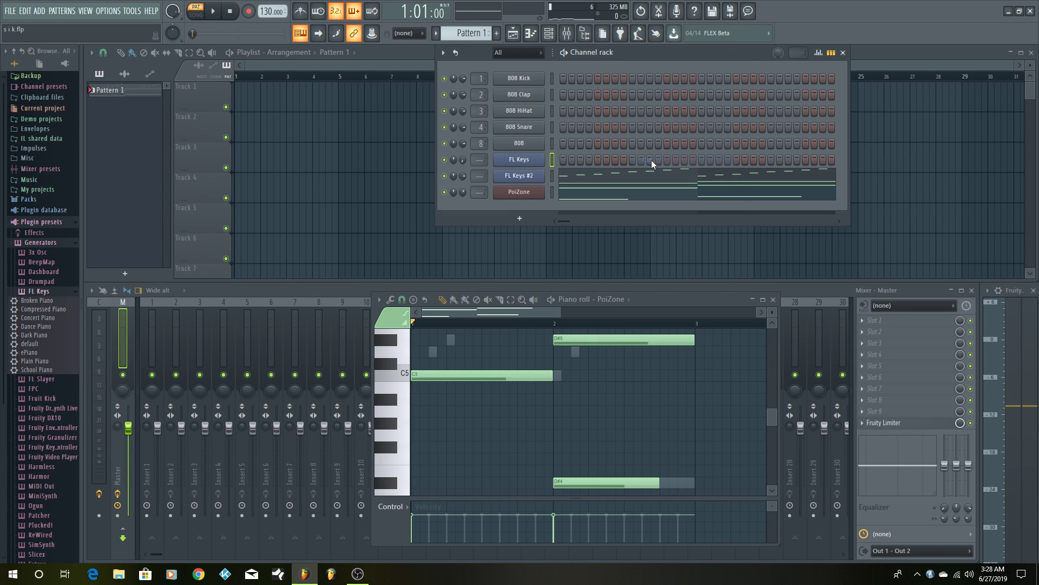
right_click(531, 180)
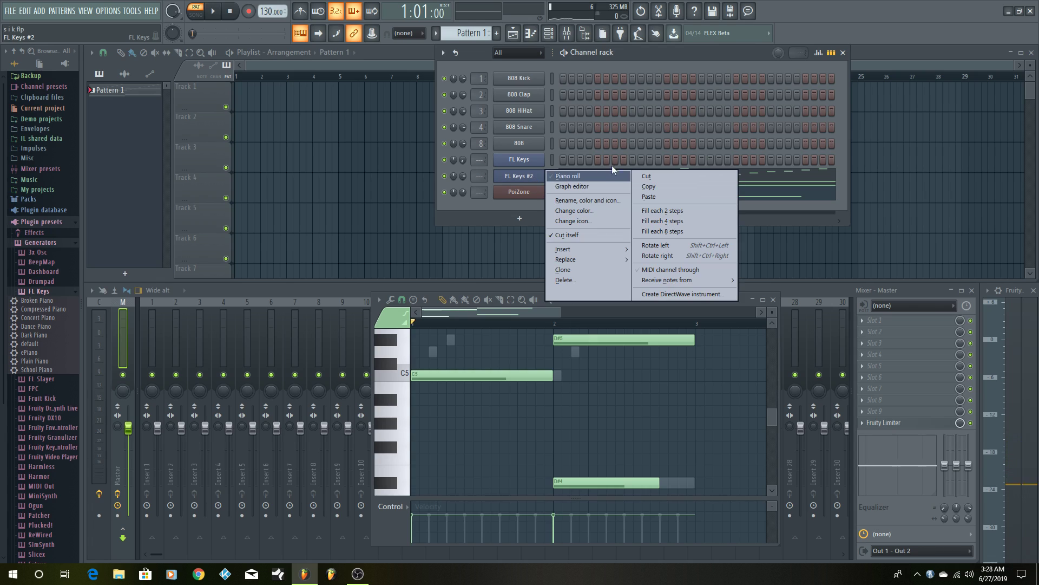
click(654, 176)
right_click(528, 195)
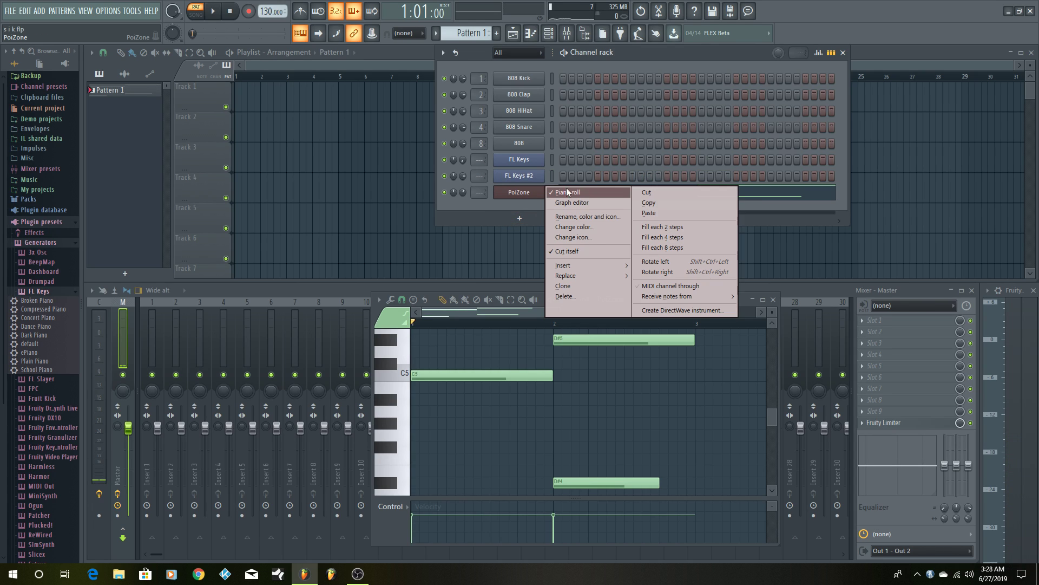
click(645, 192)
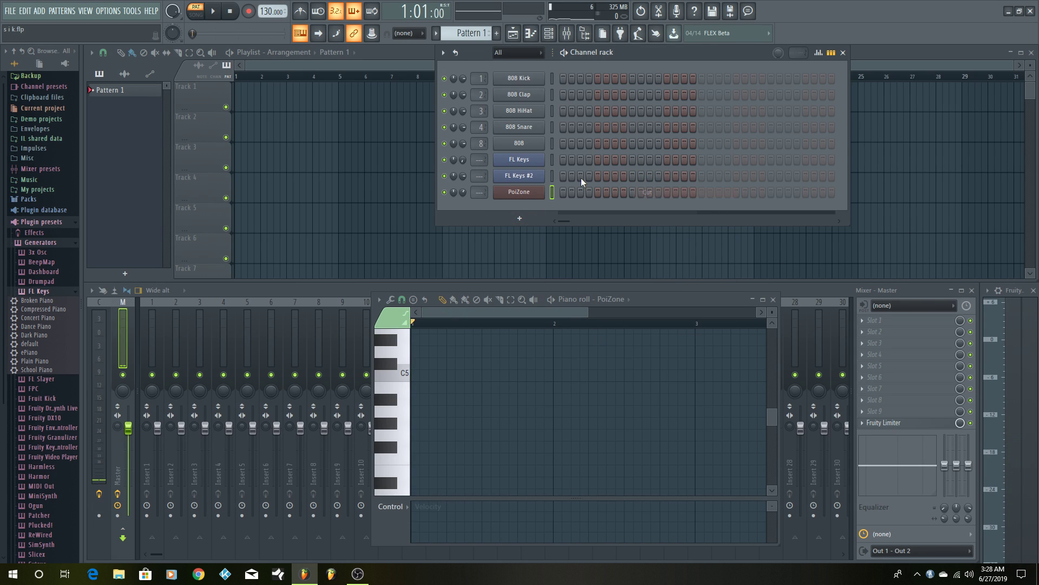
- Open the FL Keys piano roll, maximize it and collapse the browser's expanded folders
click(552, 160)
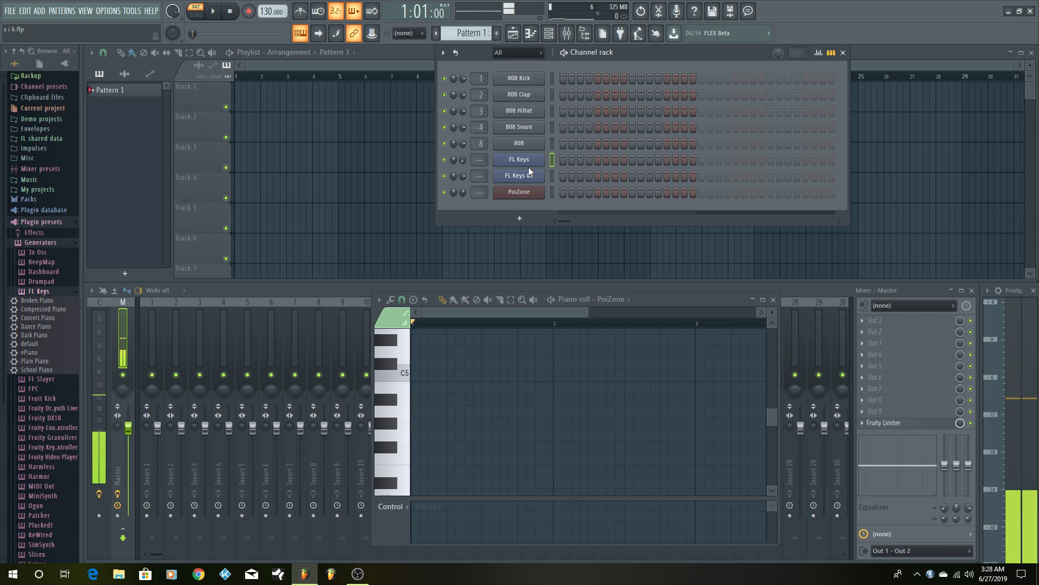
right_click(543, 157)
click(600, 158)
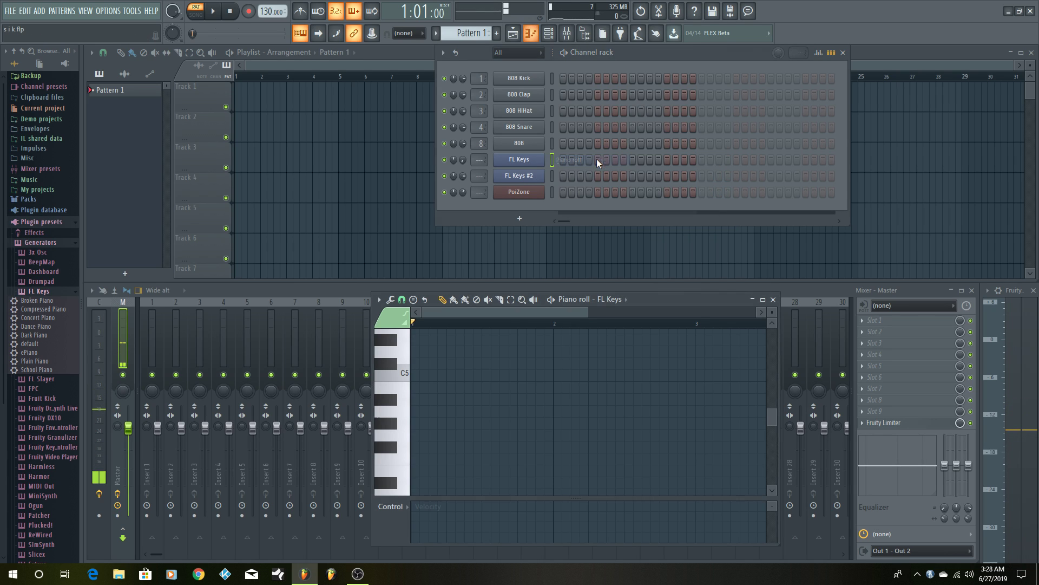
click(763, 299)
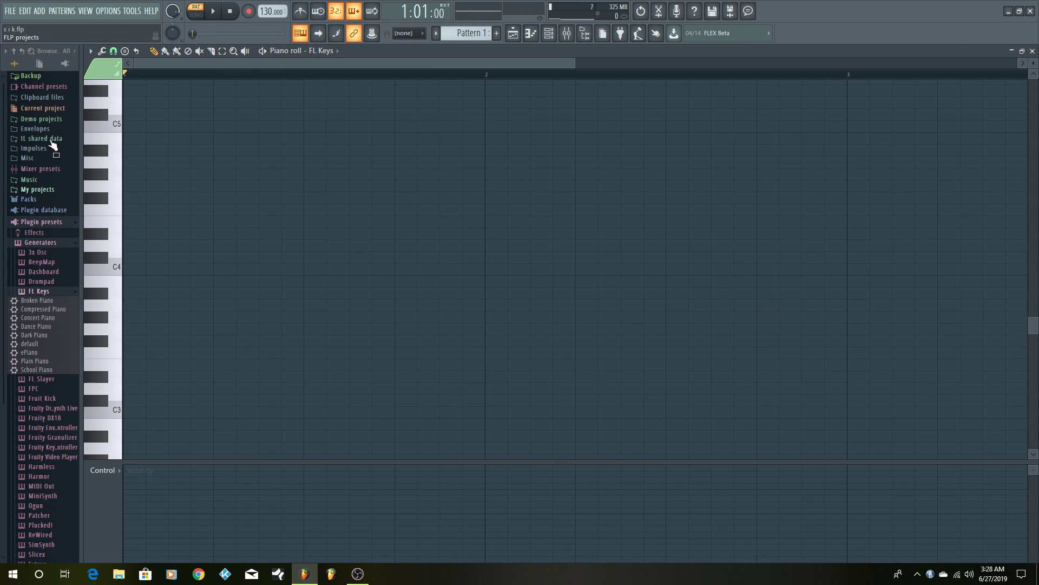
click(14, 51)
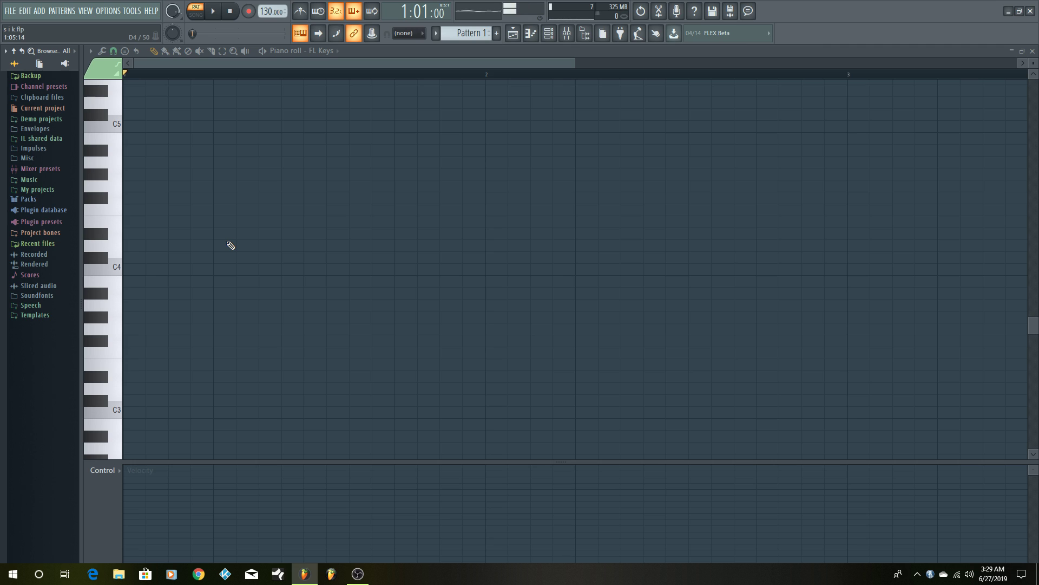
- Audition a couple of keys in the FL Keys piano roll and set the keyboard style to Flat
scroll(308, 260, up, 2)
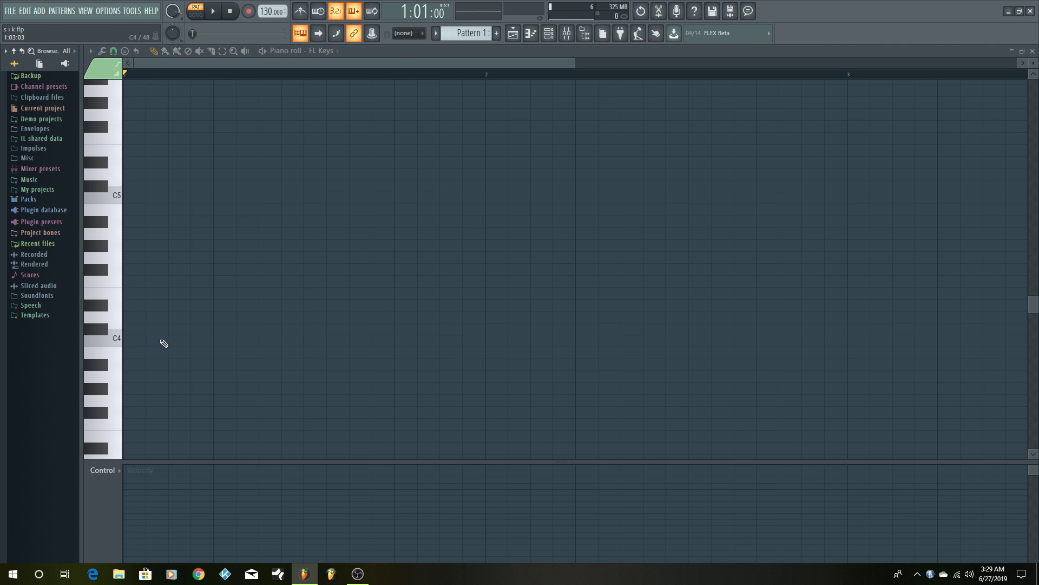
click(117, 213)
click(116, 271)
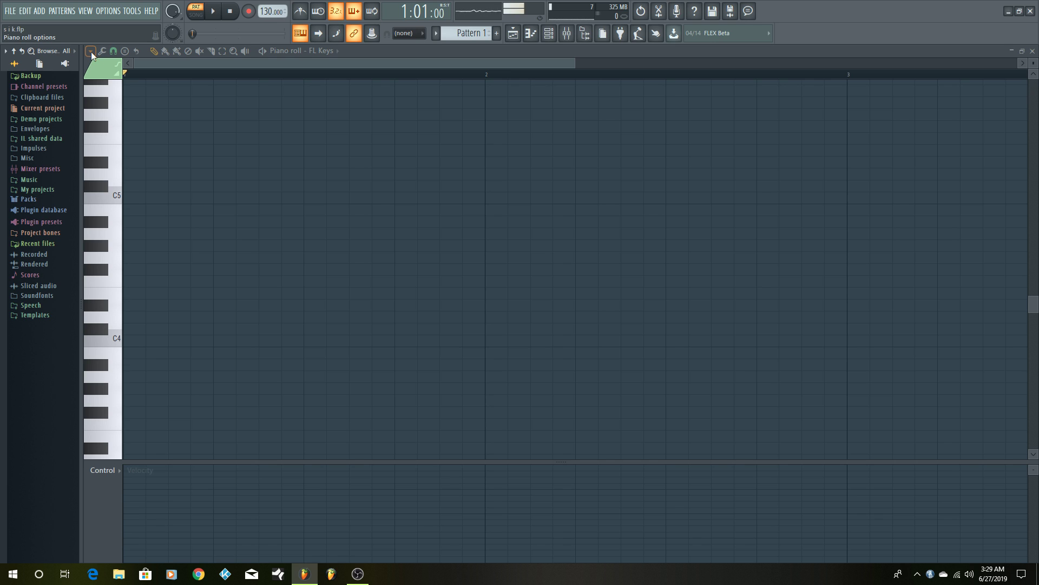
click(91, 52)
mouse_move(139, 106)
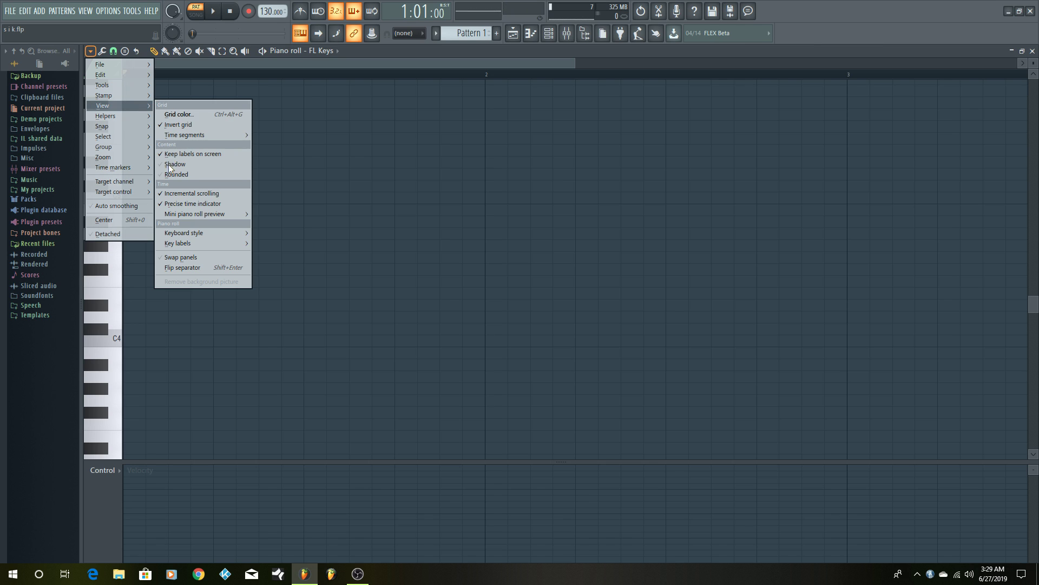
mouse_move(175, 245)
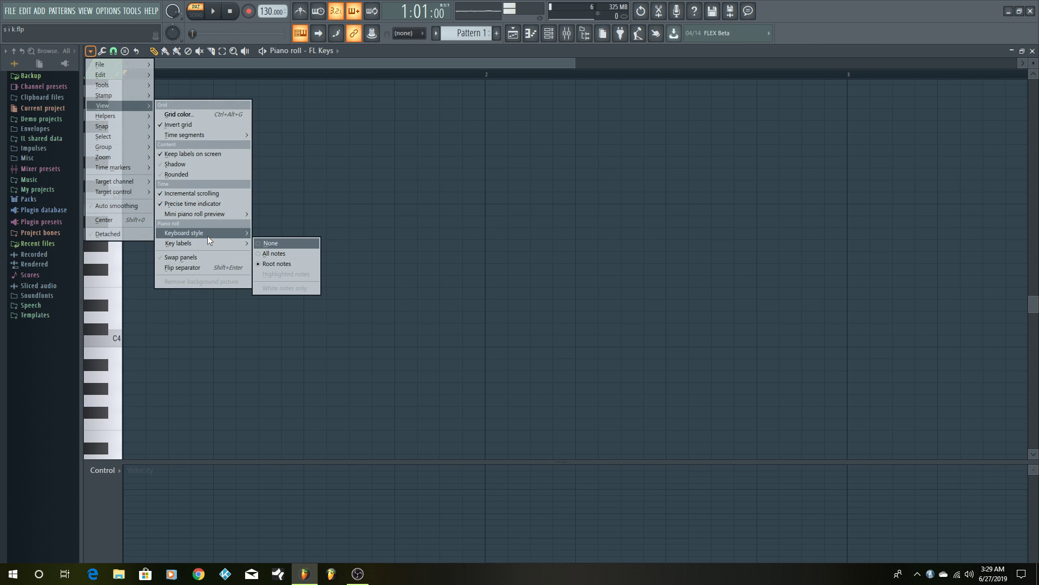
mouse_move(208, 239)
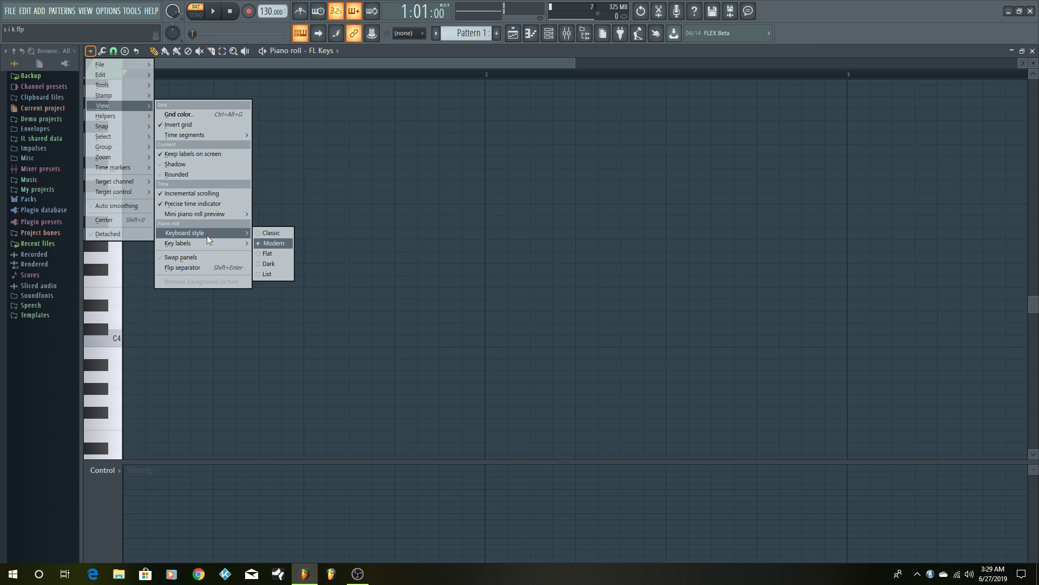
click(260, 254)
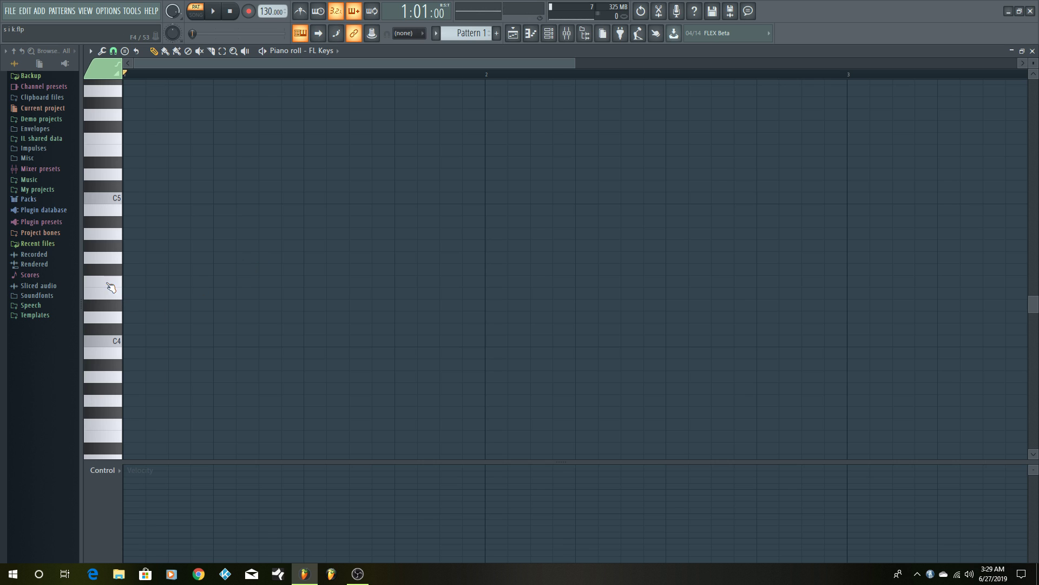
- Audition the C4, D4 and E4 keys on the piano roll keyboard
click(100, 340)
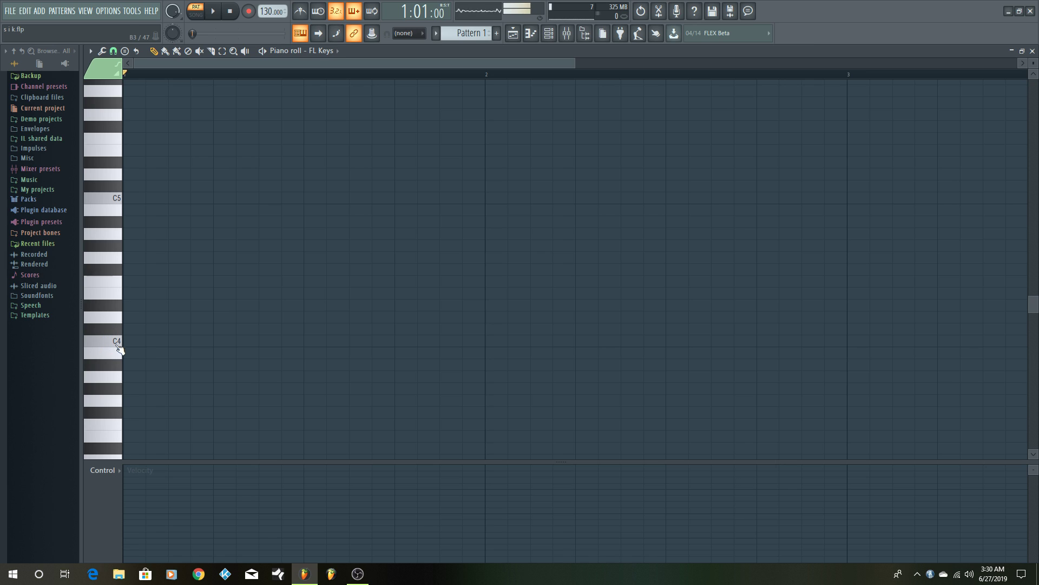
click(108, 315)
click(111, 298)
click(112, 298)
- Set the piano roll's key labels to Highlighted notes and its scale highlighting to Other Blues
click(91, 51)
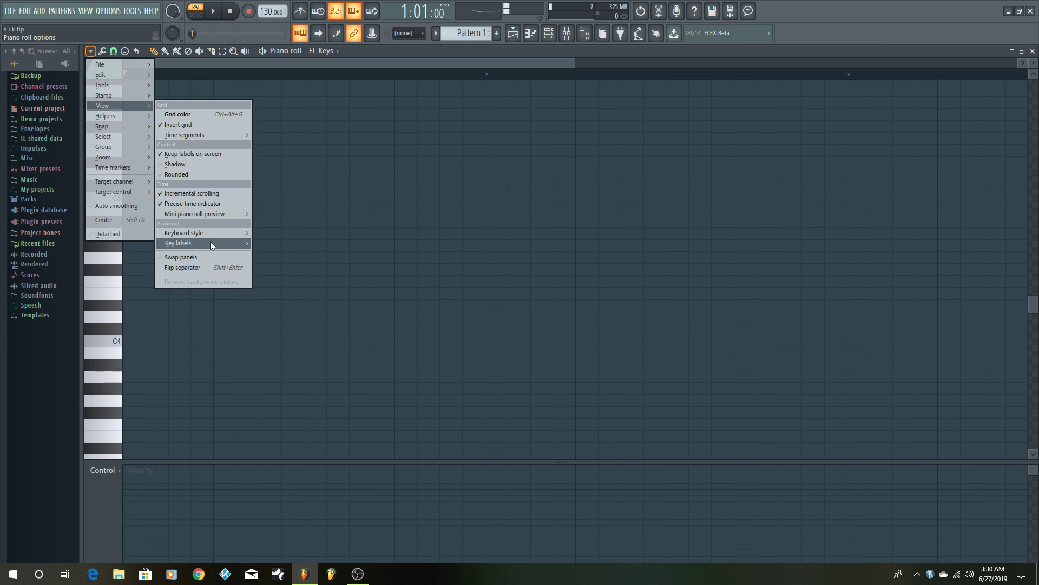
click(263, 275)
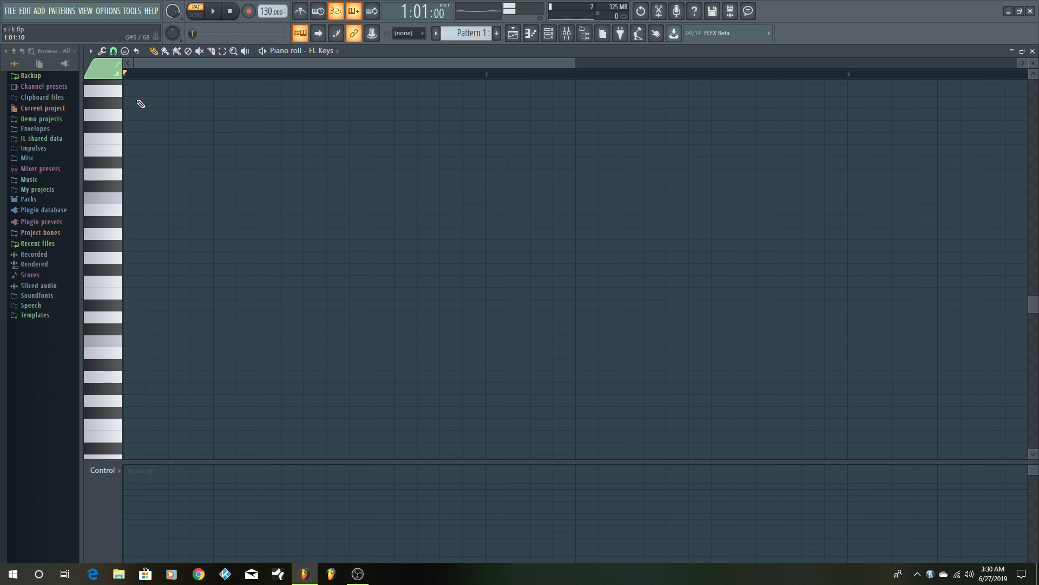
click(92, 51)
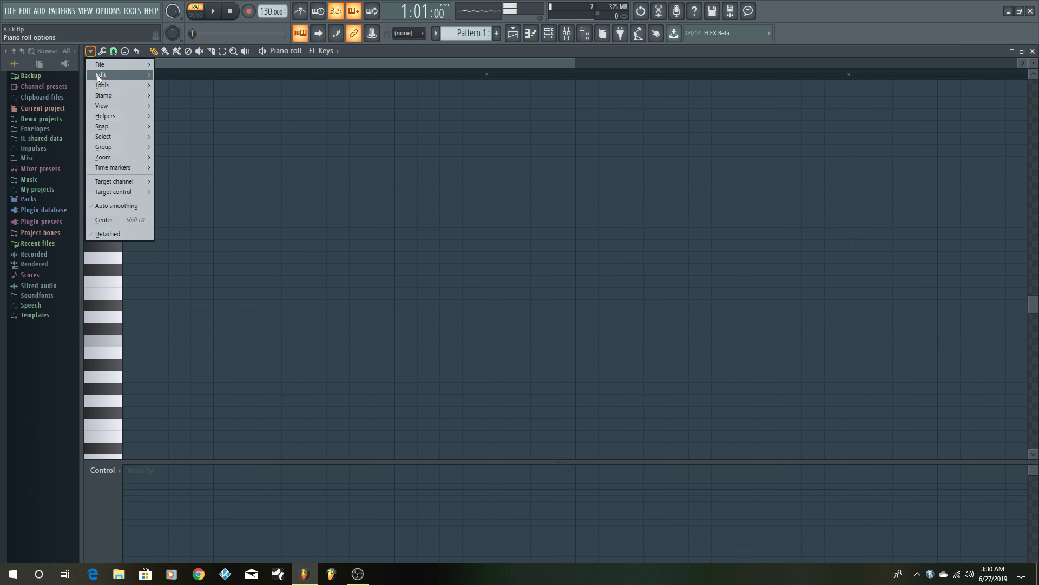
mouse_move(107, 116)
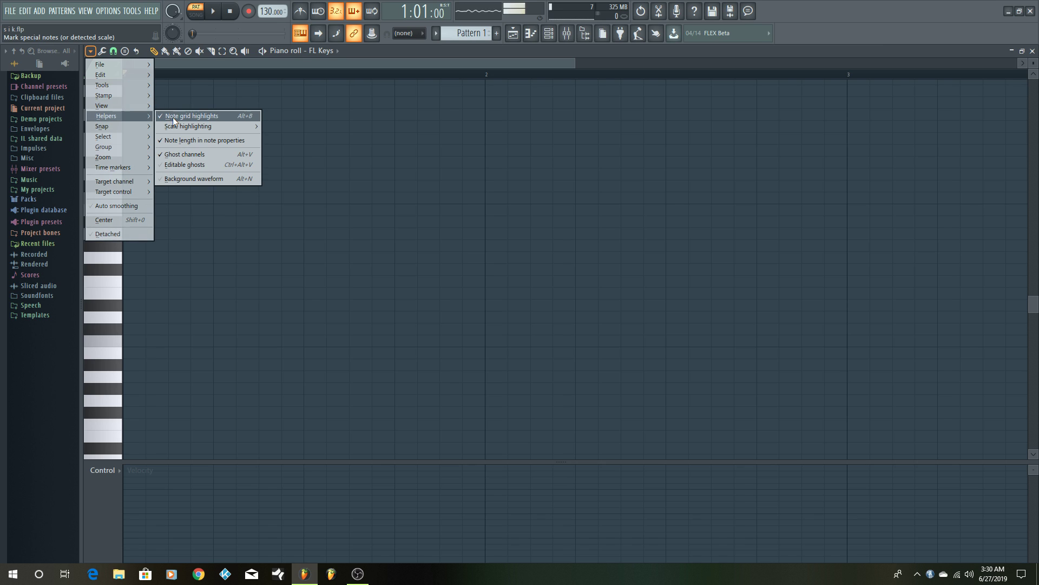
mouse_move(171, 127)
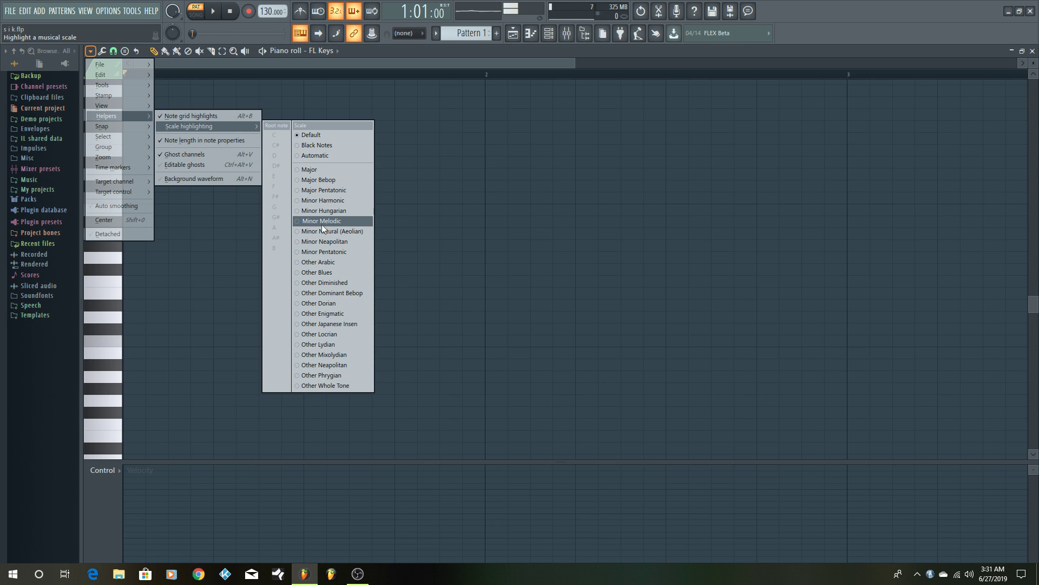
click(329, 273)
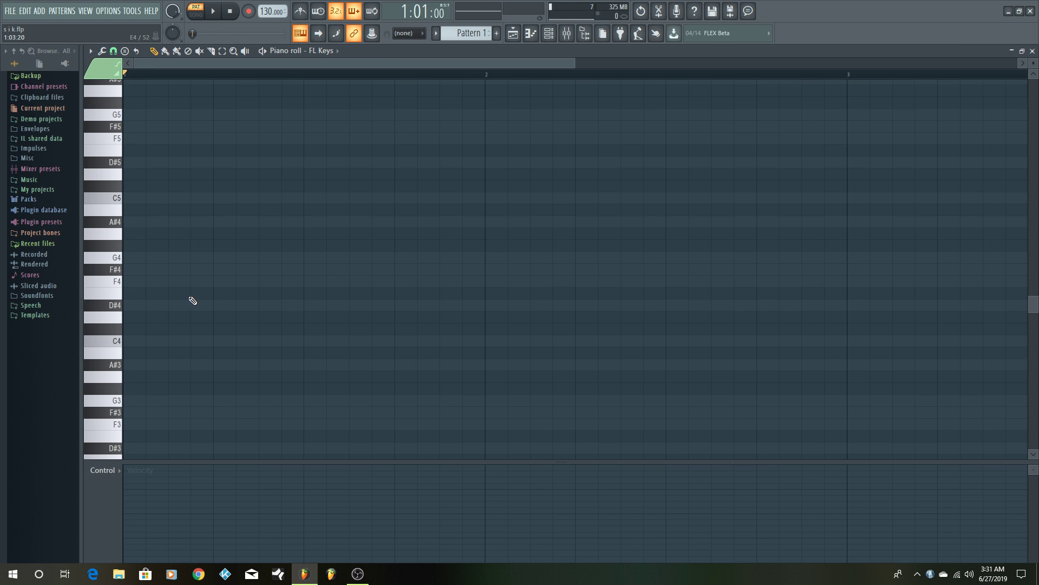
- Audition the C4 key repeatedly on the highlighted blues-scale keyboard
scroll(193, 300, down, 1)
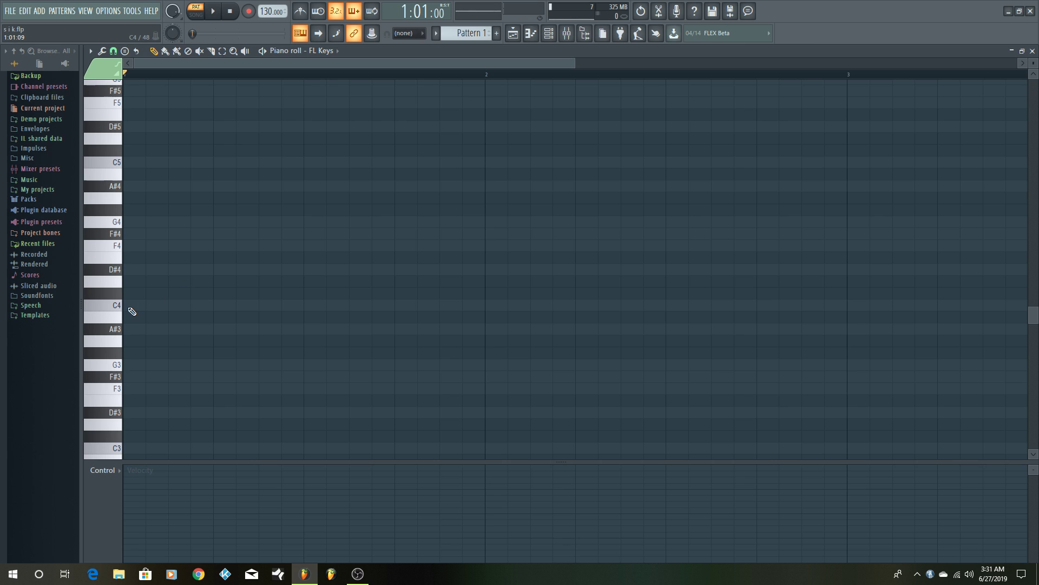
click(118, 307)
click(118, 307)
scroll(391, 313, up, 3)
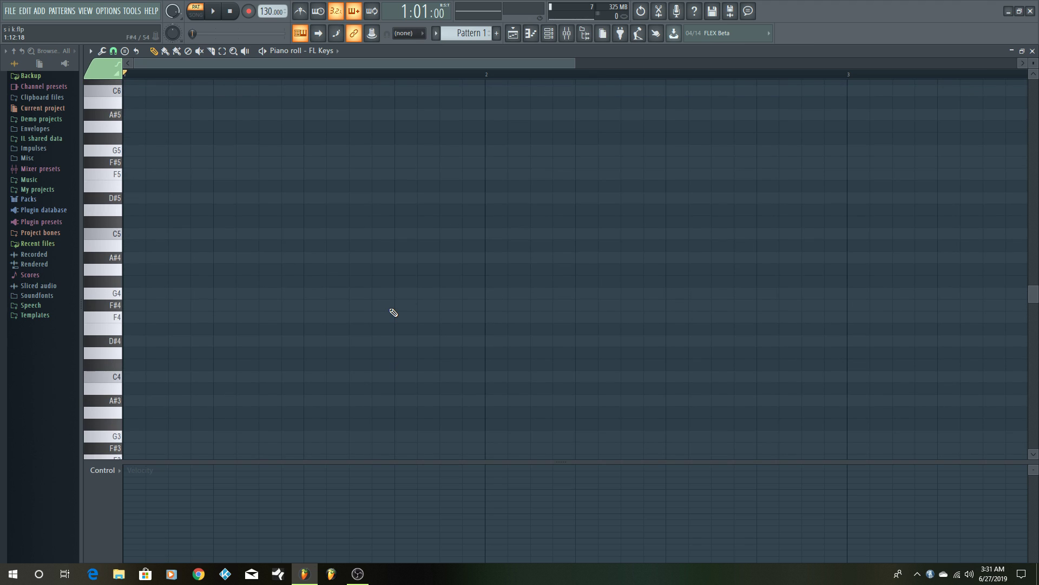
click(117, 379)
click(111, 383)
click(111, 383)
- Show the channel rack and view the FL Keys channel volume options, dismissing them without a change
click(528, 40)
click(547, 37)
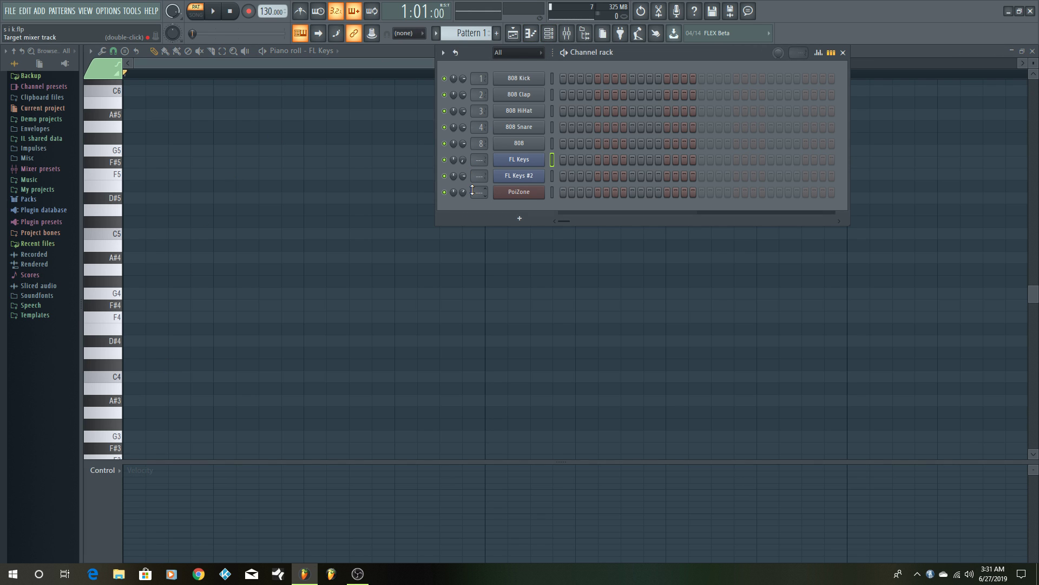
right_click(463, 159)
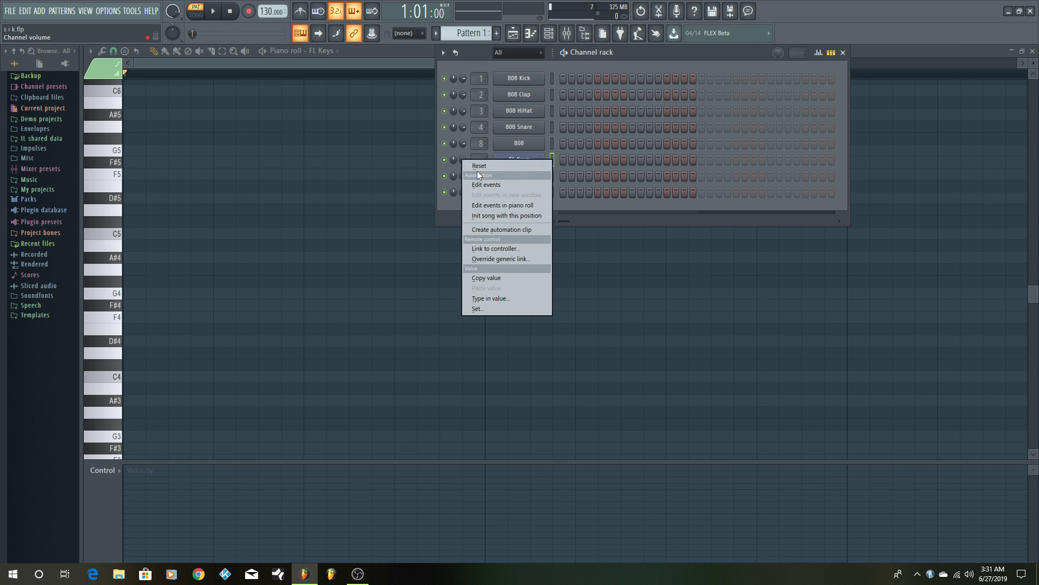
click(514, 59)
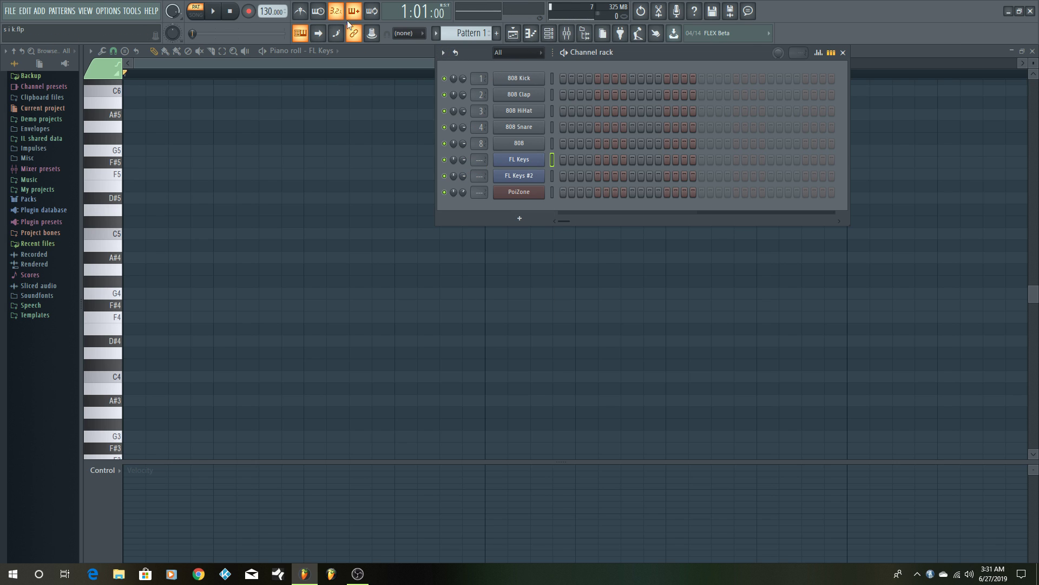
- Return to the FL Keys piano roll and audition the D#4 and C4 keys
click(113, 341)
click(117, 380)
click(113, 381)
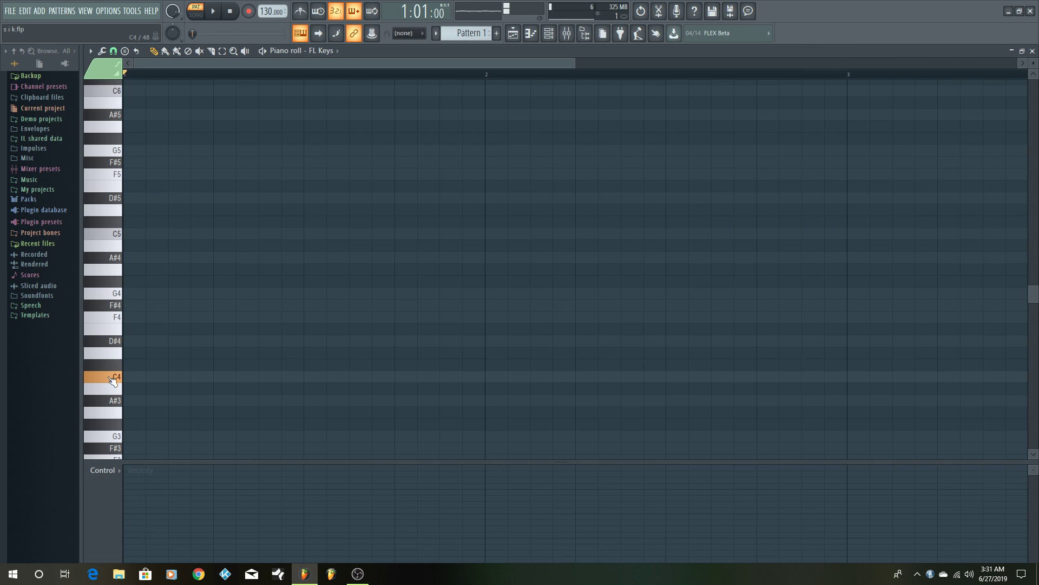
- Audition the highlighted blues-scale keys upward from D#4 through F4, F#4, G4 and A#4 to C5
click(111, 341)
click(111, 321)
click(109, 309)
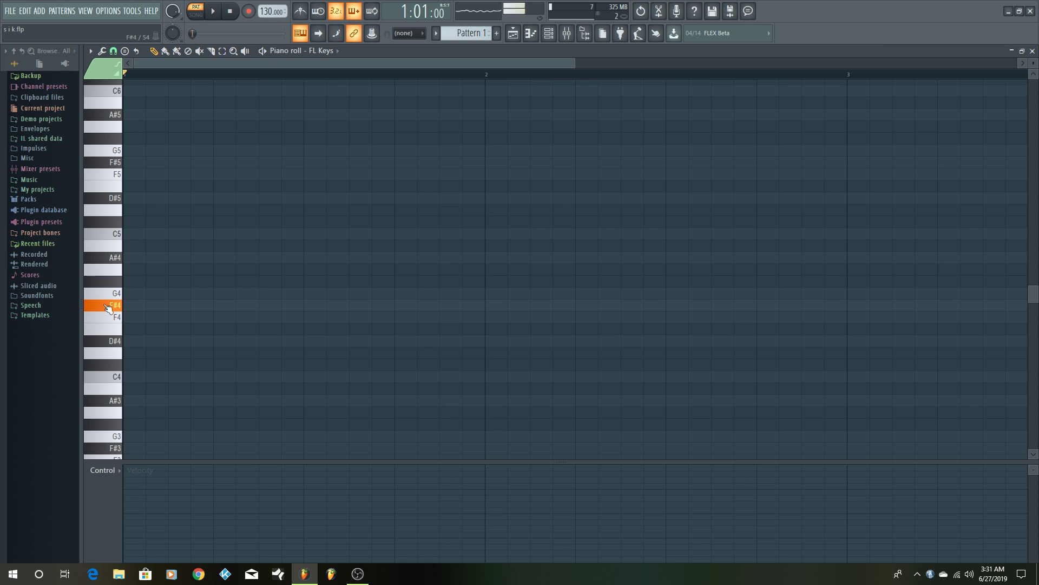
click(108, 295)
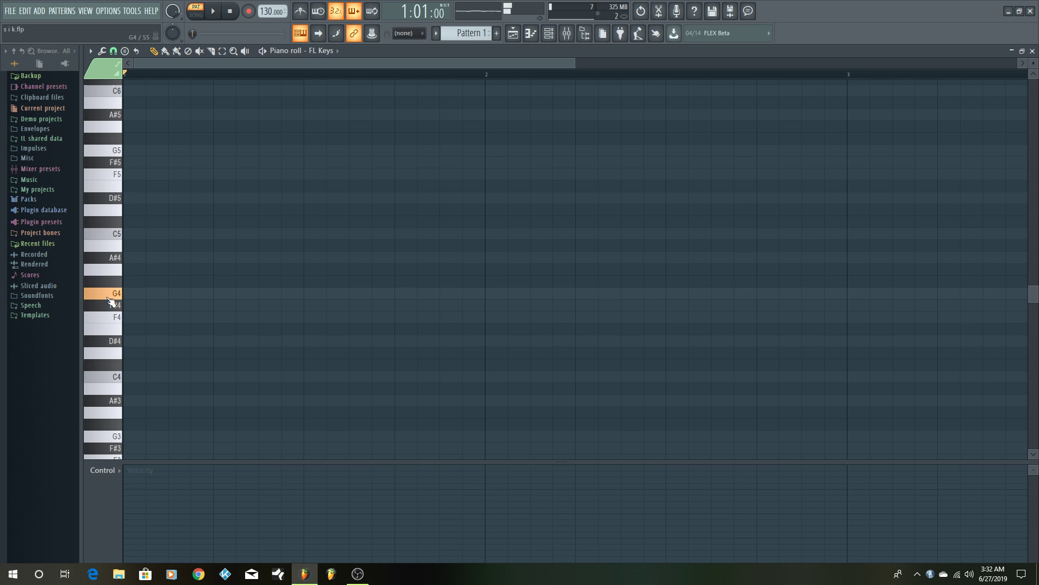
click(108, 258)
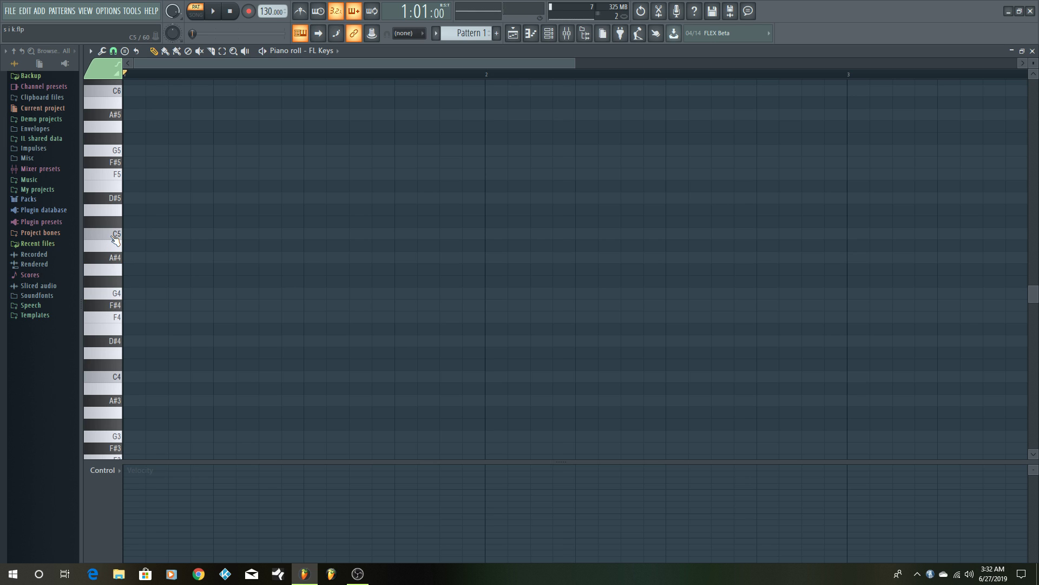
click(115, 238)
- Place a one-beat C4 note at the start of bar 1 and a one-beat D#4 note on the second beat
scroll(379, 249, down, 2)
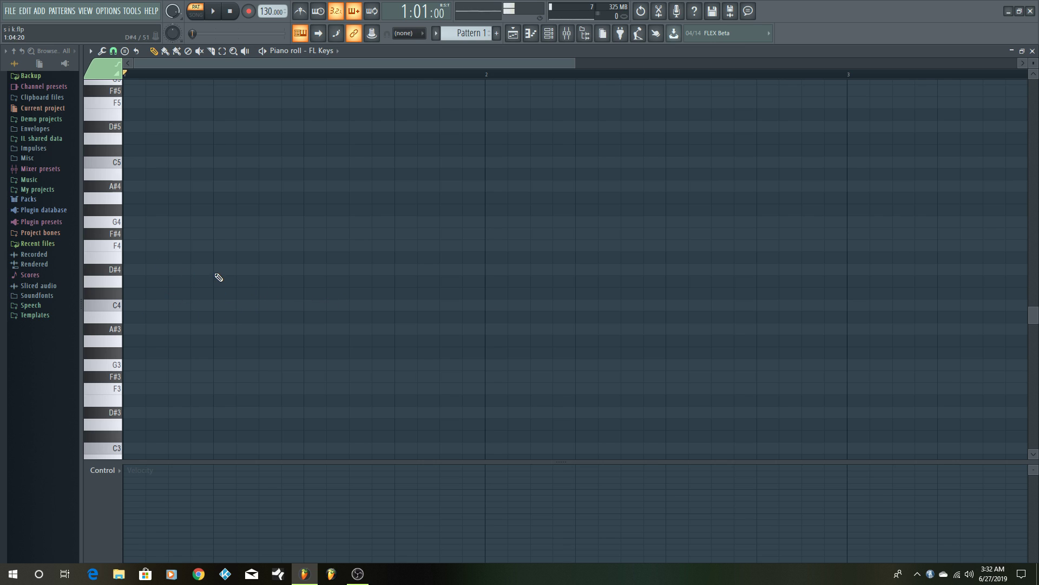
click(132, 307)
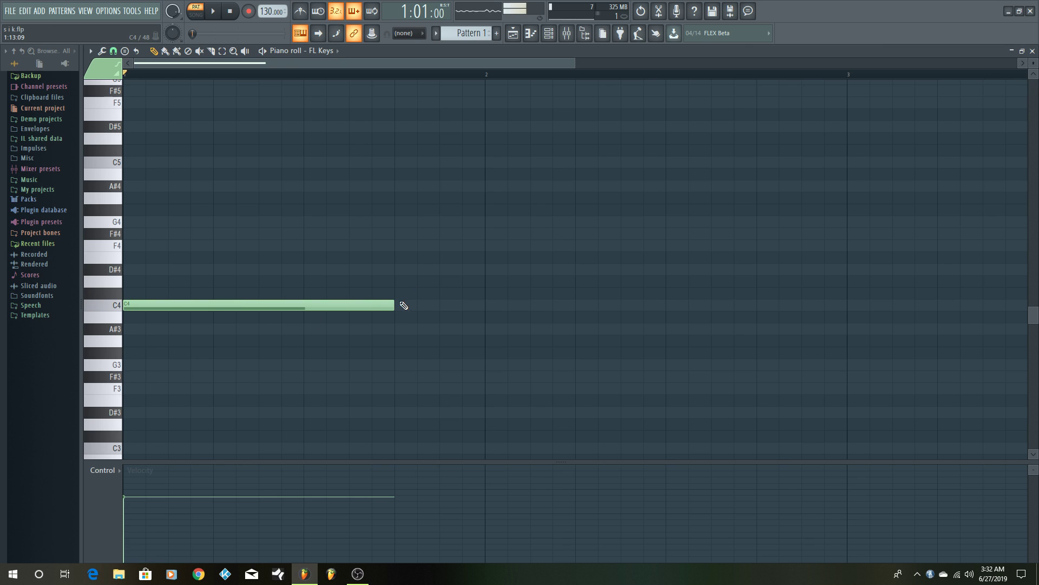
drag(391, 302, 214, 302)
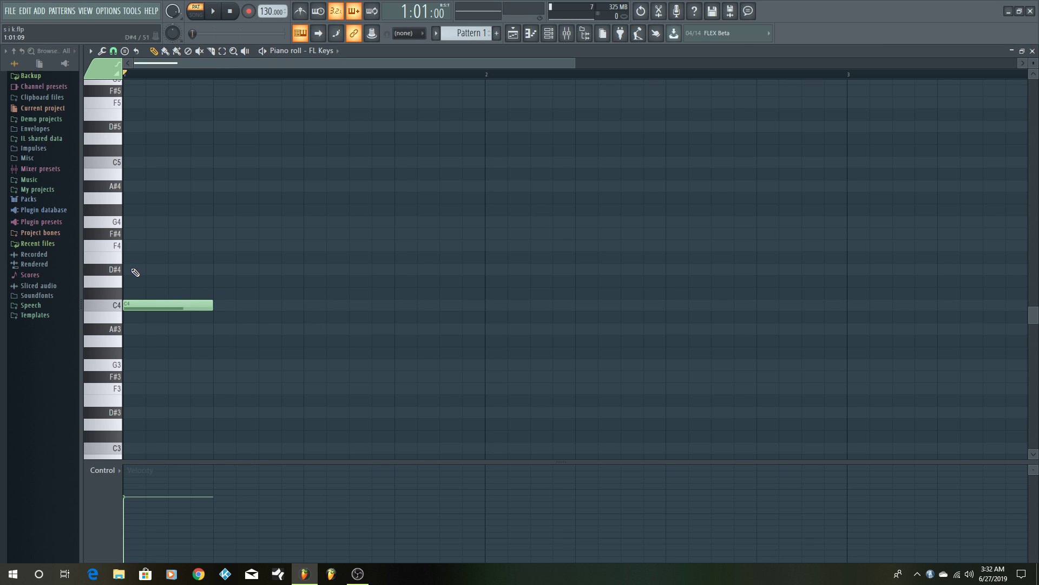
click(135, 273)
drag(174, 270, 262, 276)
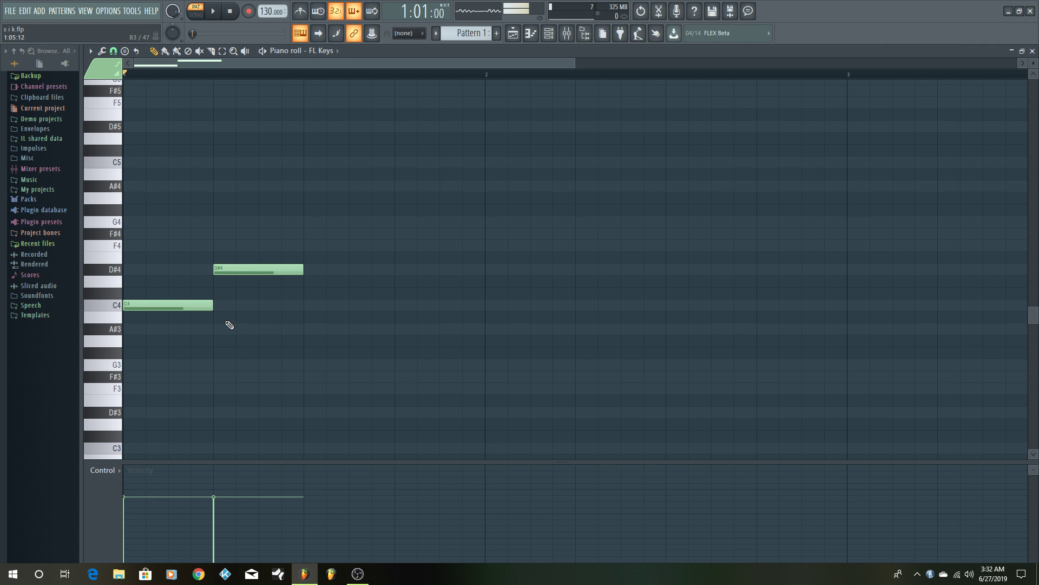
- Continue the ascending blues run with consecutive one-beat F4, F#4, G4, A#4 and C5 notes
click(305, 245)
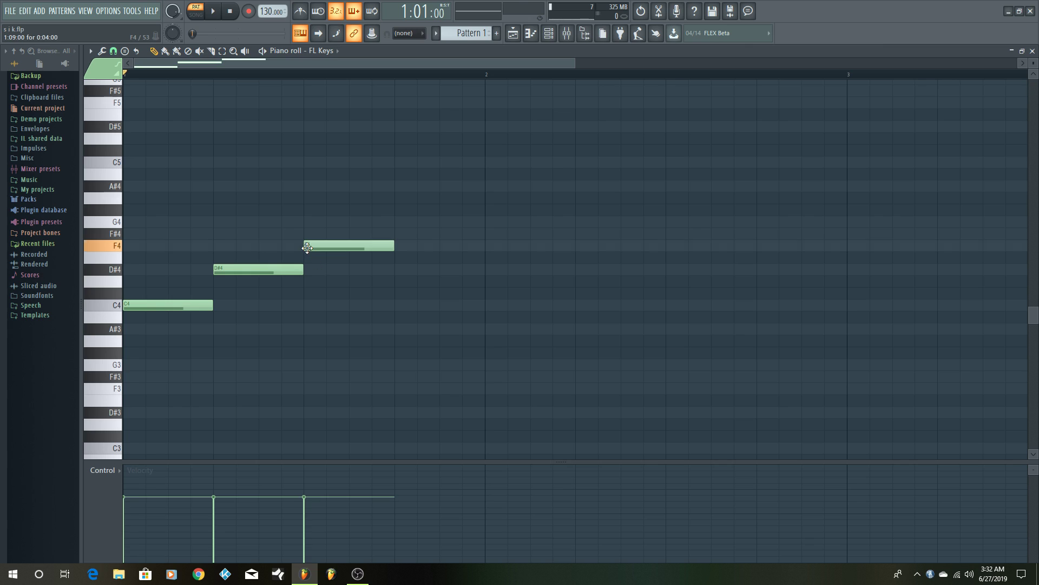
click(398, 233)
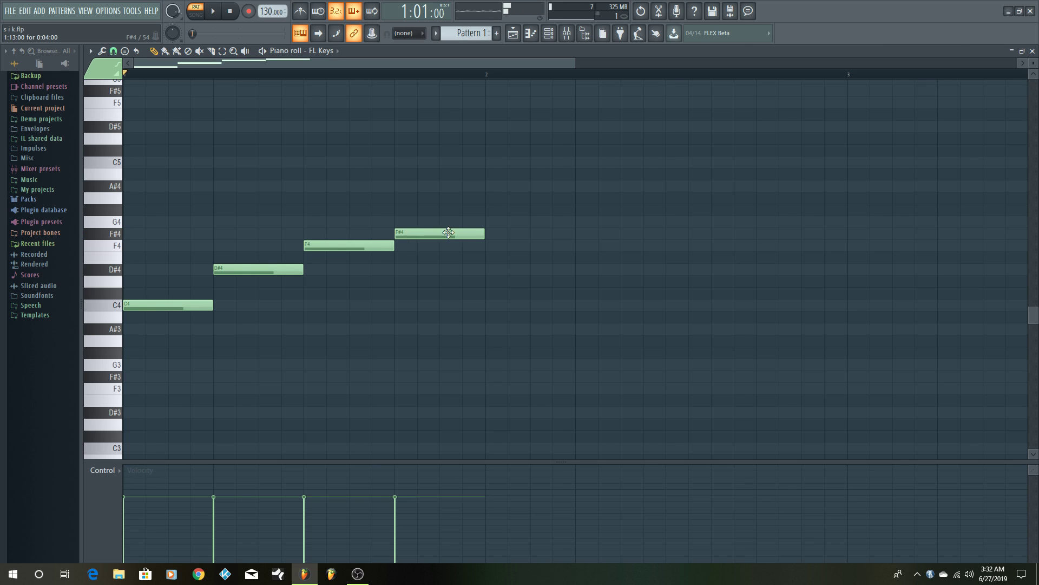
click(488, 222)
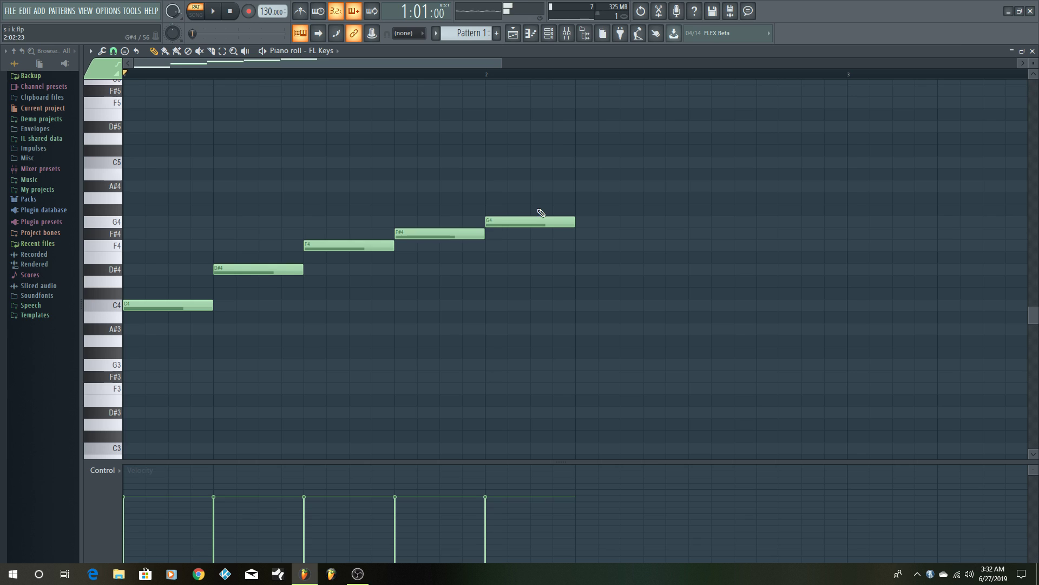
click(589, 187)
click(674, 162)
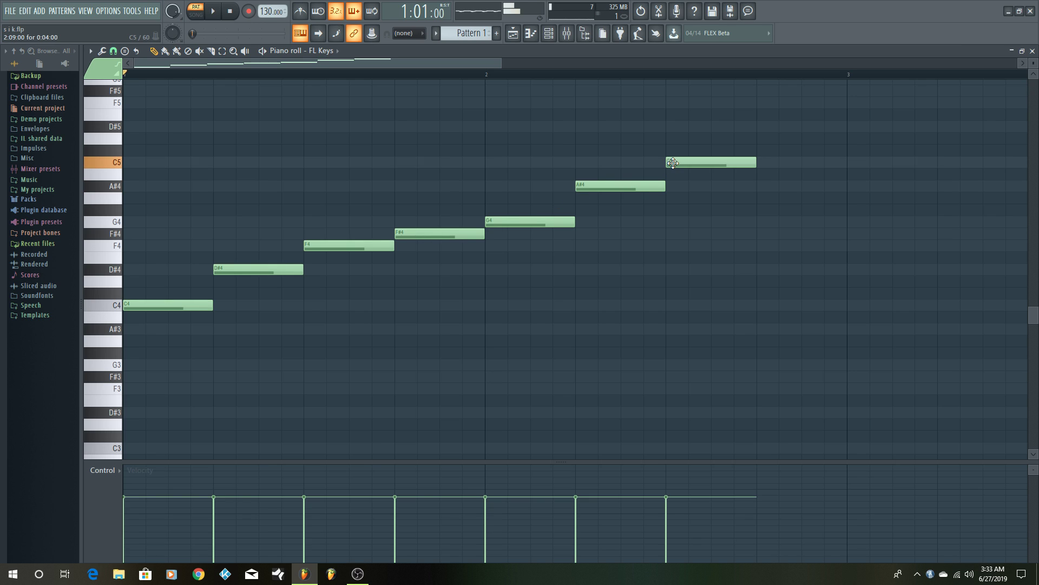
- Play the blues run and lengthen its C5 note to the end of bar 2
key(space)
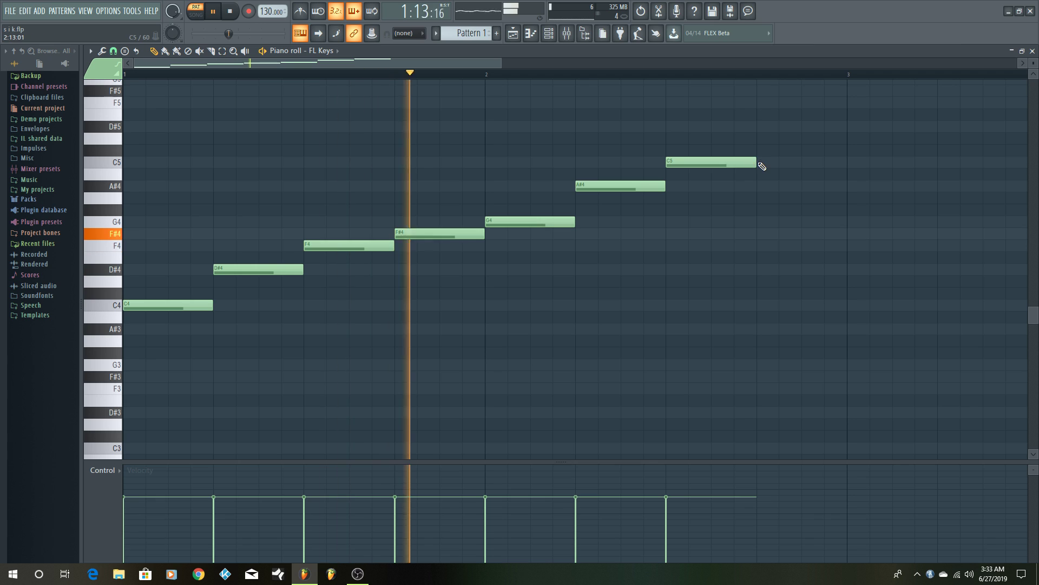
drag(756, 163, 843, 164)
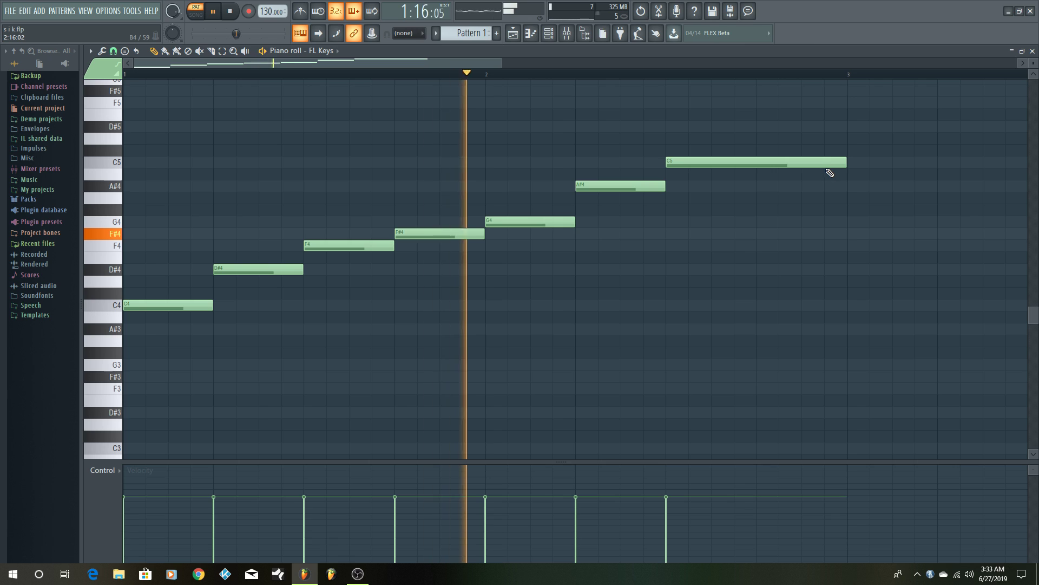
key(space)
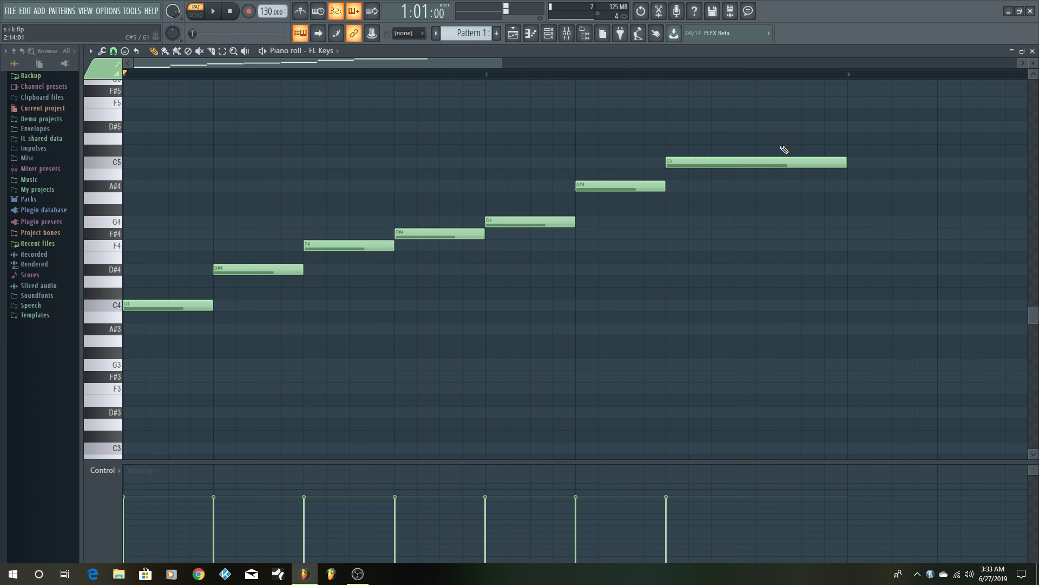
- Select the whole blues run, scale it to half its length so it fits in bar 1, and play it
drag(781, 132, 122, 437)
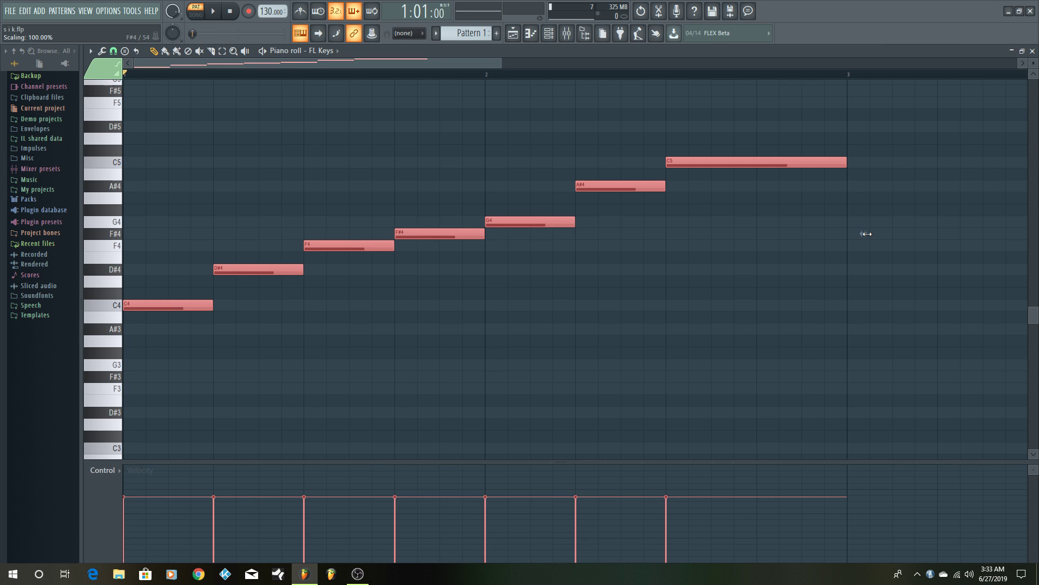
drag(867, 234, 506, 376)
key(space)
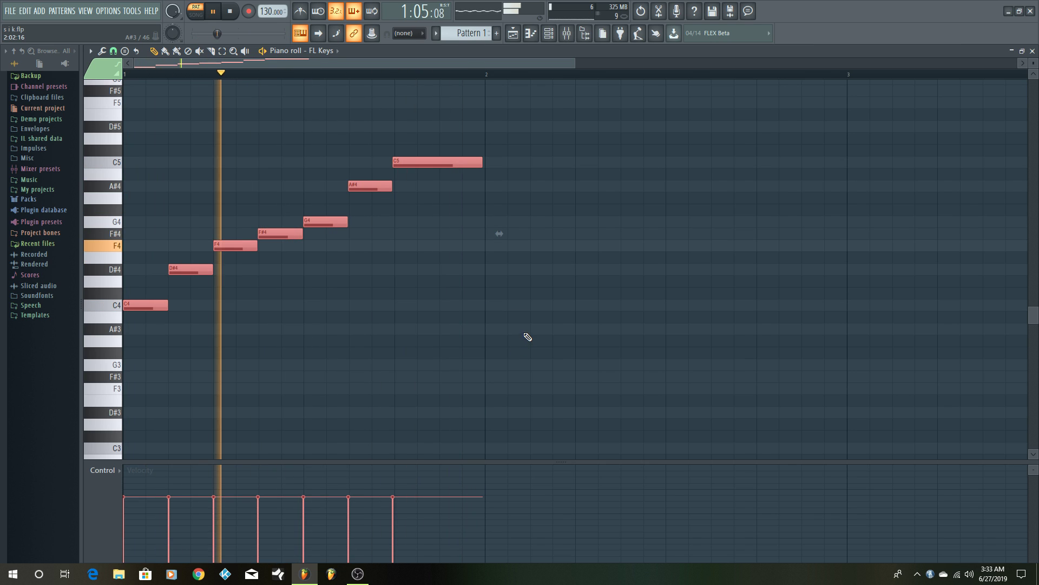
key(space)
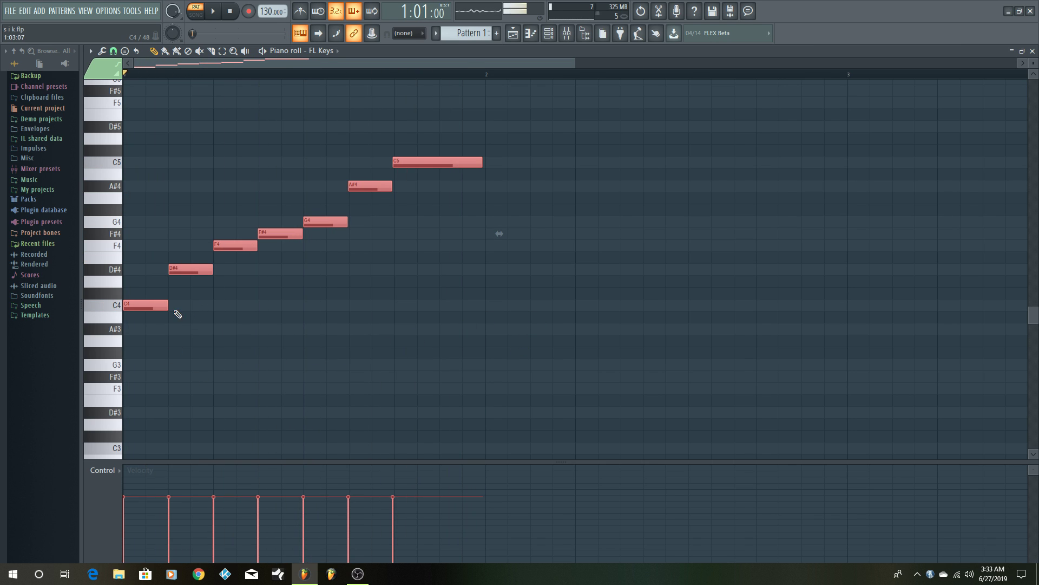
- Delete every note of the blues run from C4 up to C5
right_click(154, 305)
right_click(181, 270)
right_click(234, 246)
right_click(274, 234)
right_click(325, 222)
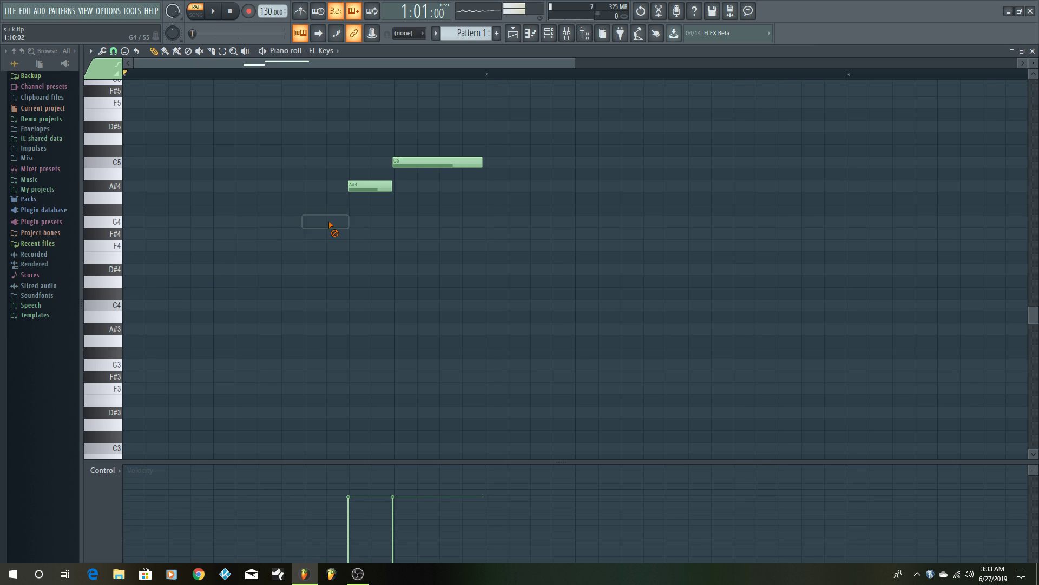
right_click(370, 186)
right_click(437, 162)
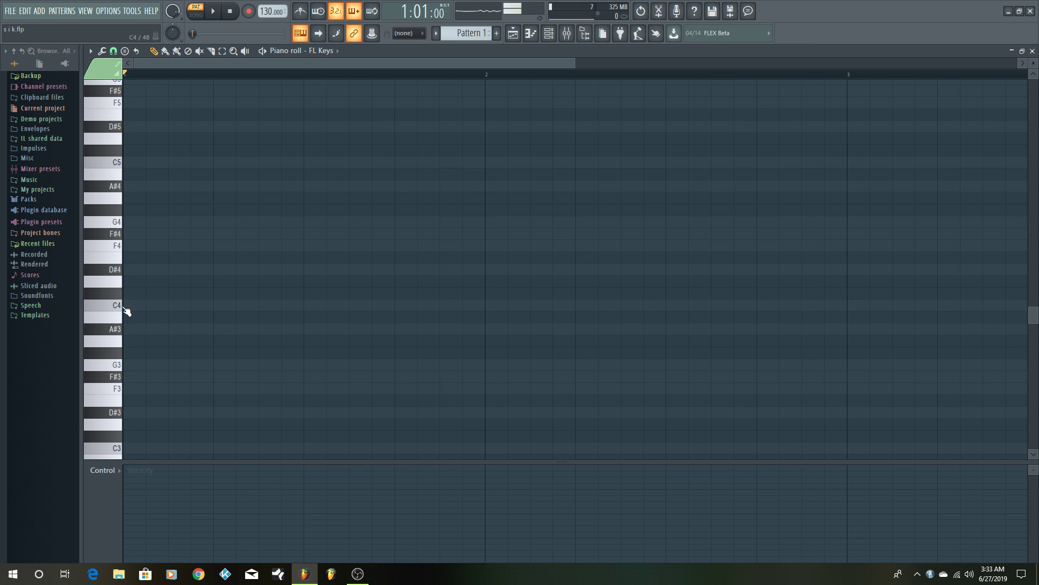
- Stack C4, D#4 and G4 notes as a two-beat chord at the start of bar 1
click(124, 313)
click(135, 305)
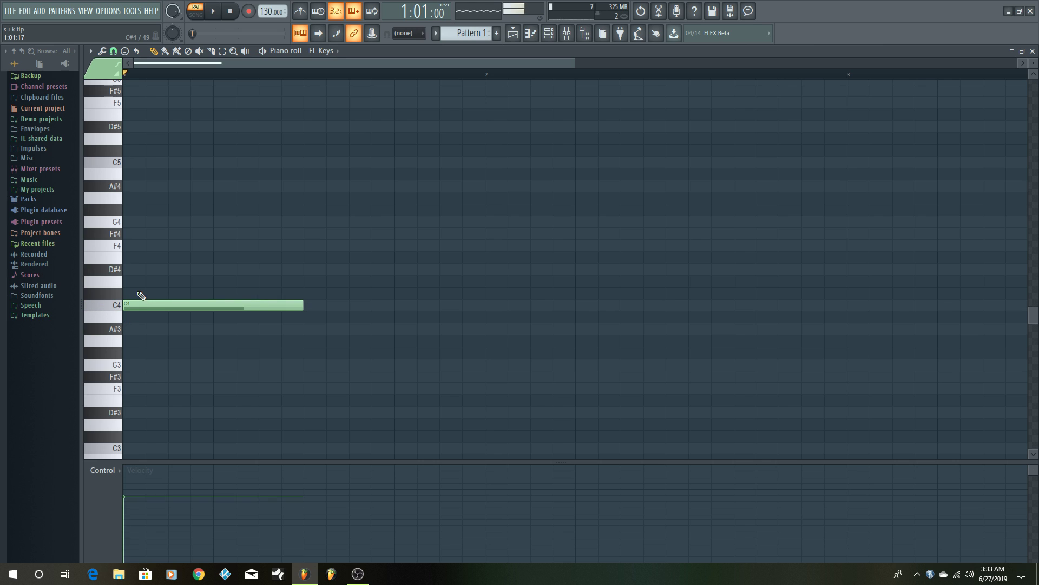
click(130, 271)
click(131, 221)
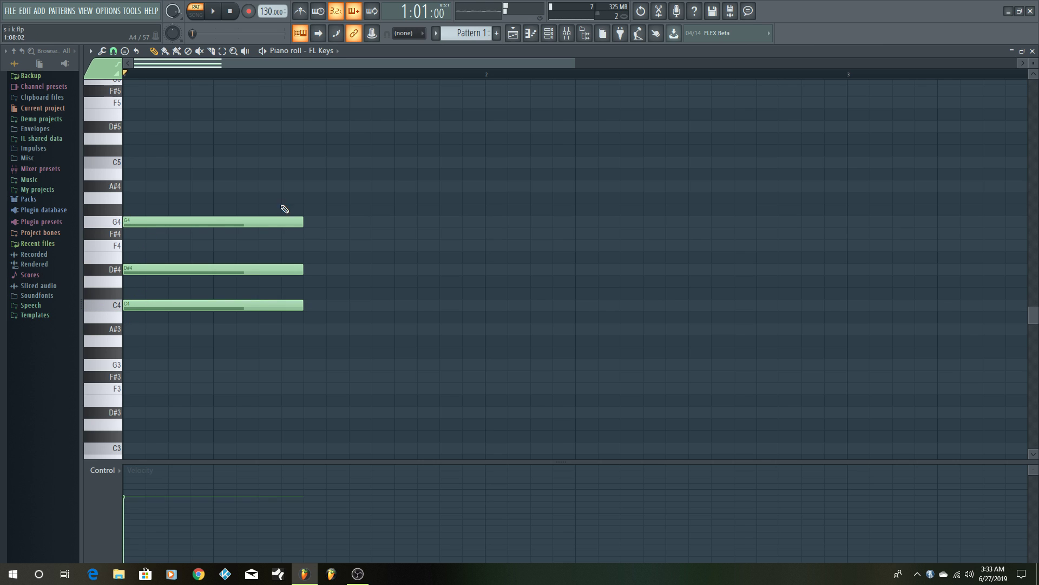
- Delete the G4, D#4 and C4 notes of the chord
right_click(244, 221)
right_click(206, 269)
right_click(179, 305)
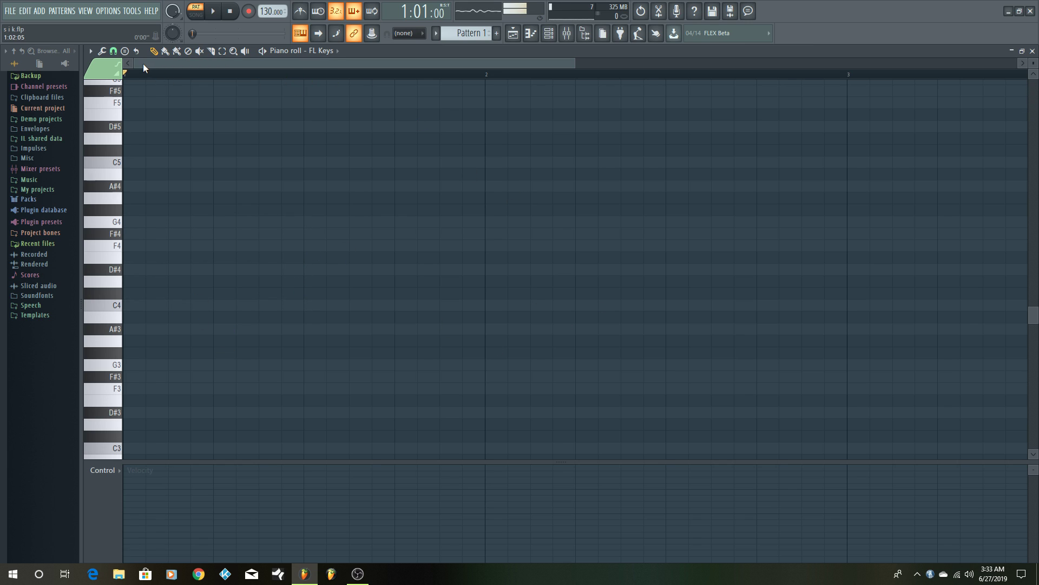
- Change the piano roll's scale highlighting to Minor Natural (Aeolian)
click(91, 51)
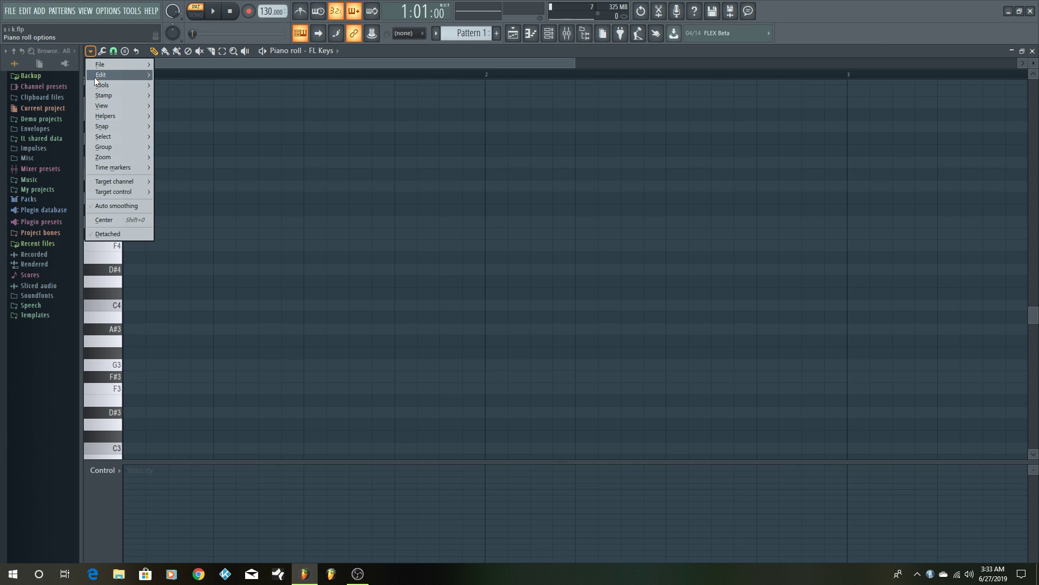
mouse_move(95, 85)
mouse_move(109, 109)
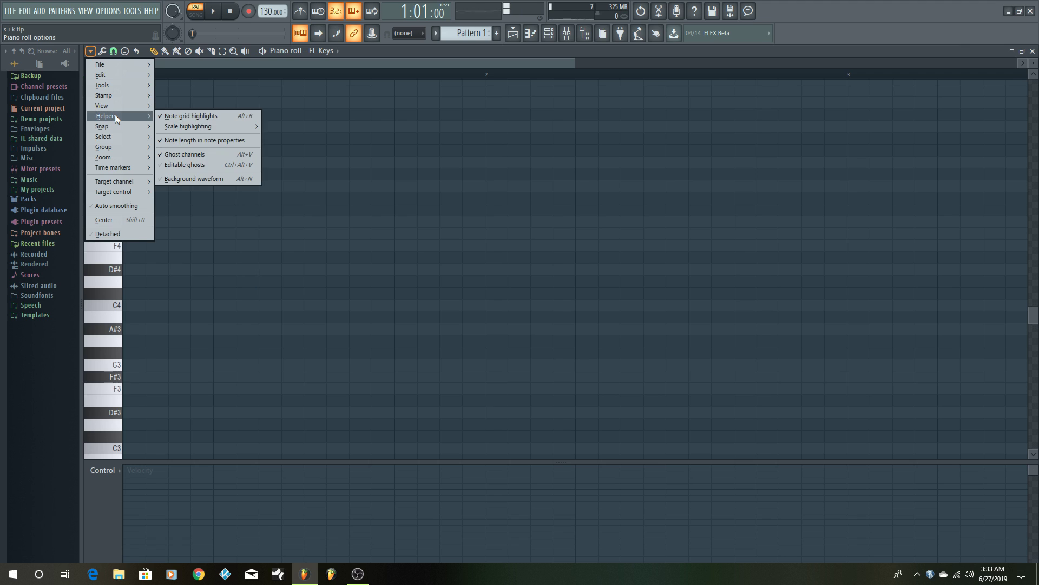
mouse_move(219, 127)
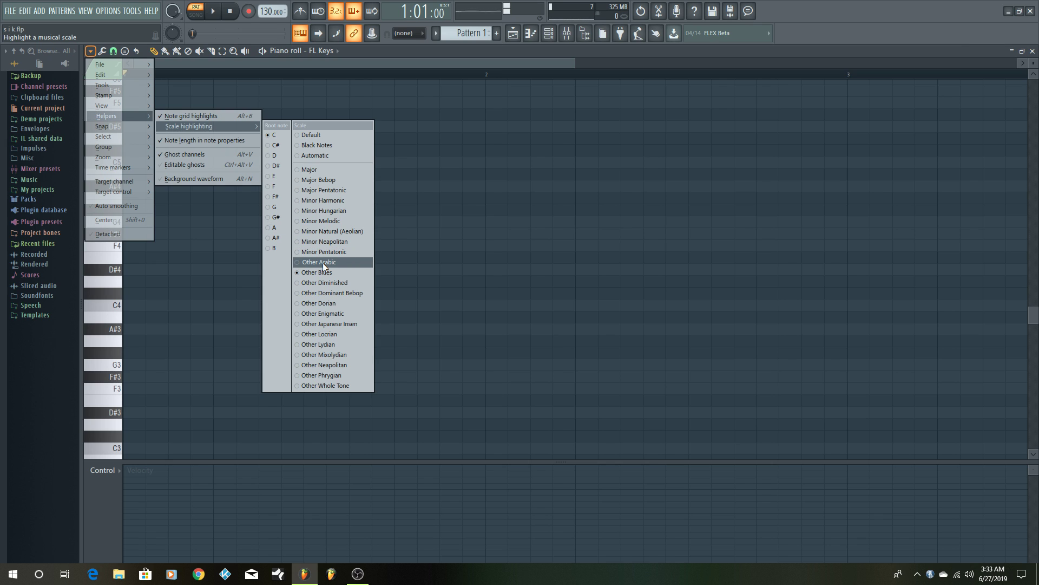
click(320, 231)
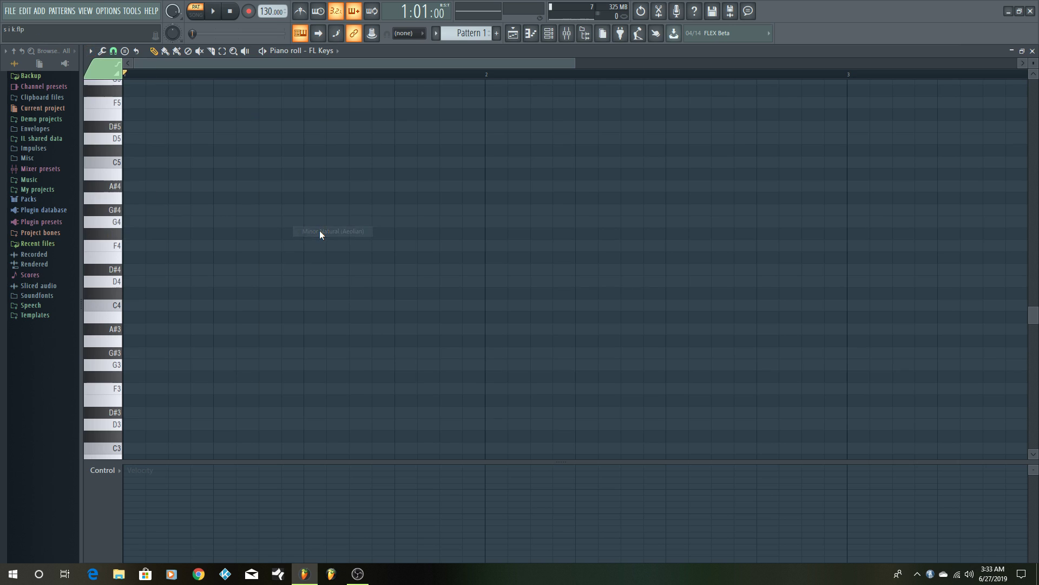
- Audition the C4 and C5 keys on the keyboard with natural minor highlighting
click(115, 307)
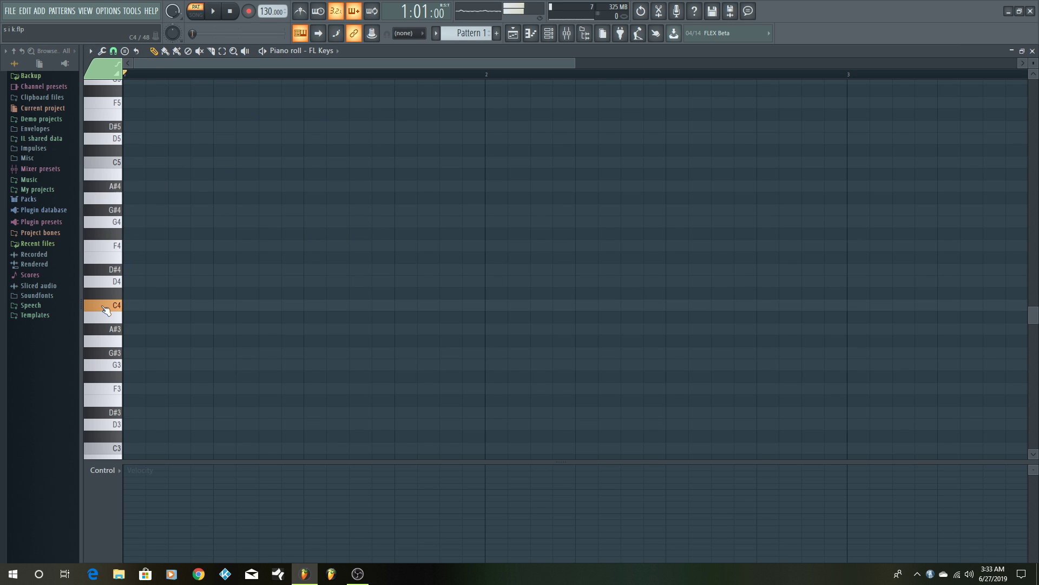
click(105, 165)
scroll(105, 338, down, 2)
scroll(105, 341, down, 4)
click(98, 238)
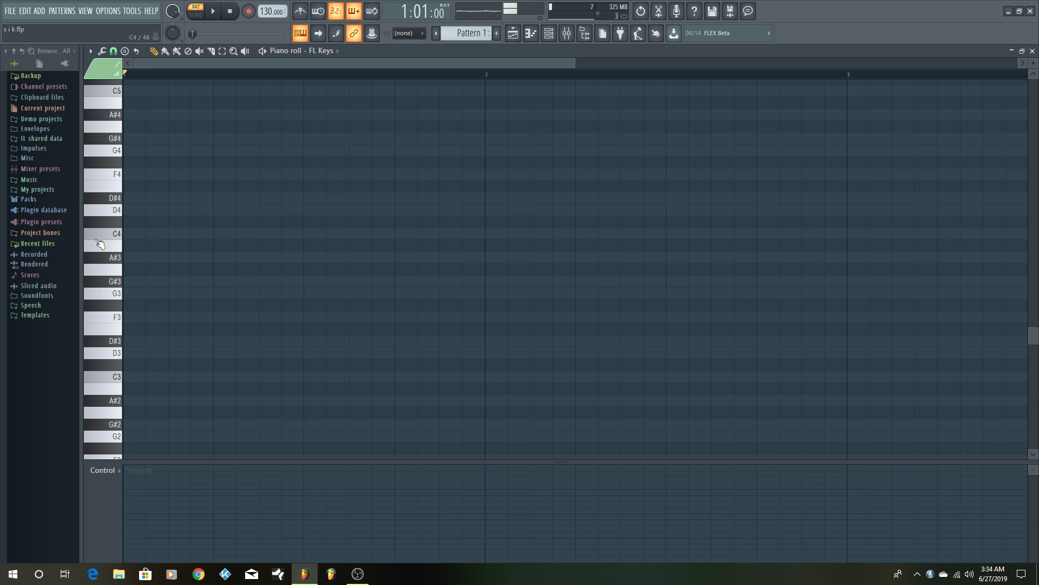
scroll(101, 242, up, 6)
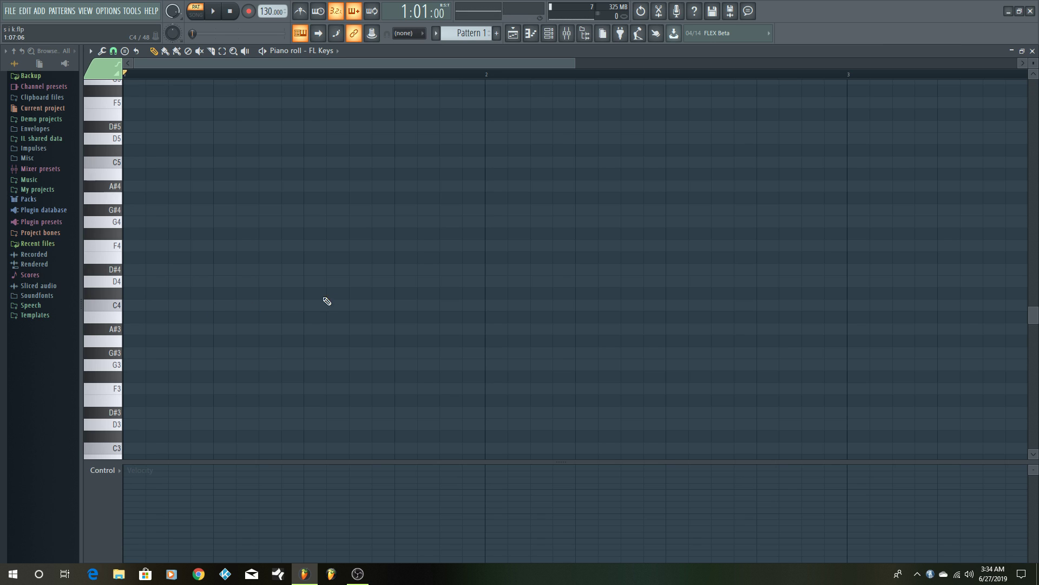
- Scatter half-beat notes through bar 1 on the highlighted rows C4, D4, D#4, F4, G4, G#4, A#4 and C5
click(170, 305)
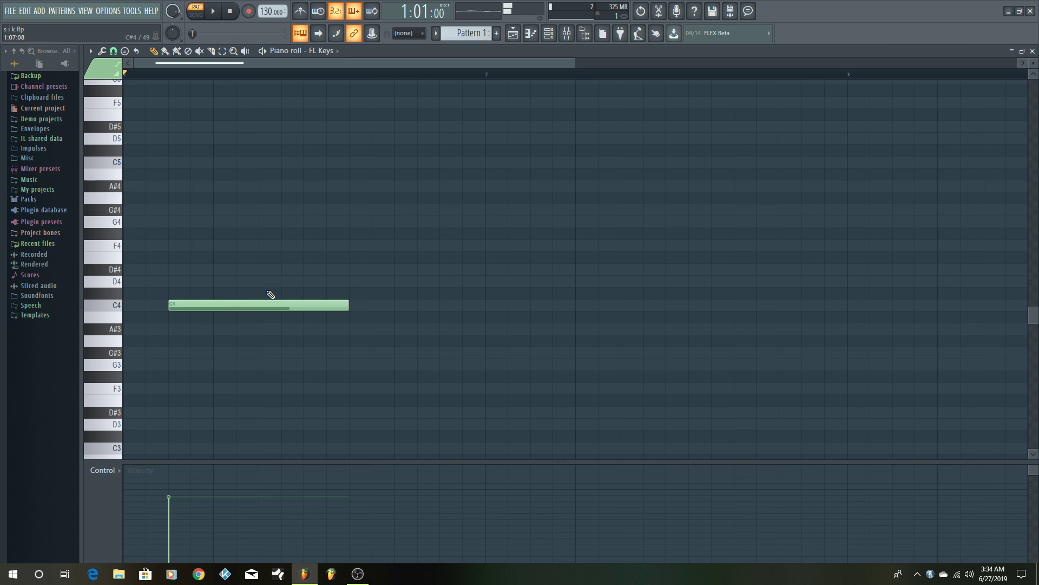
drag(349, 305, 207, 330)
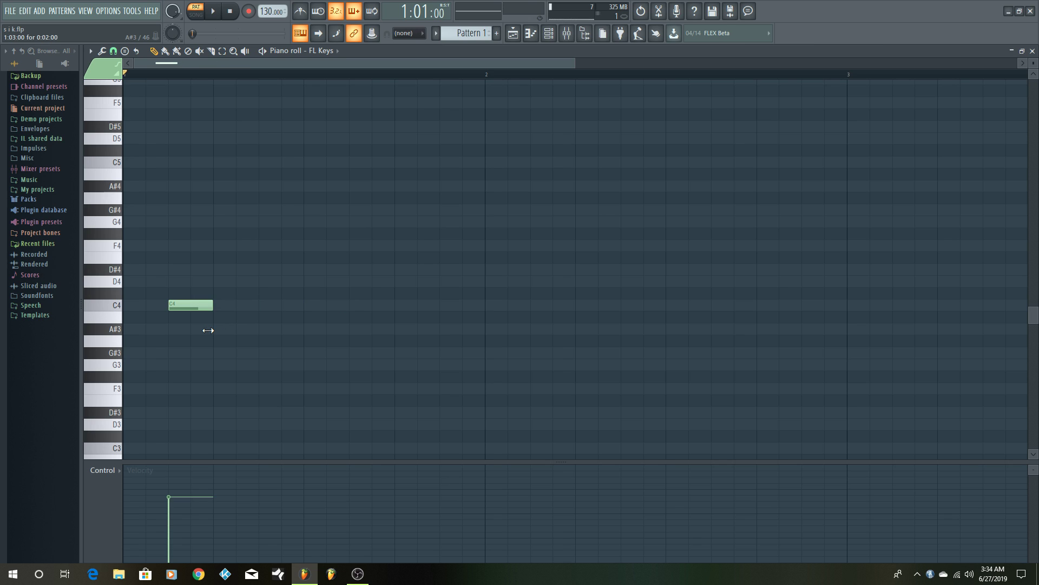
click(257, 282)
click(319, 268)
click(334, 245)
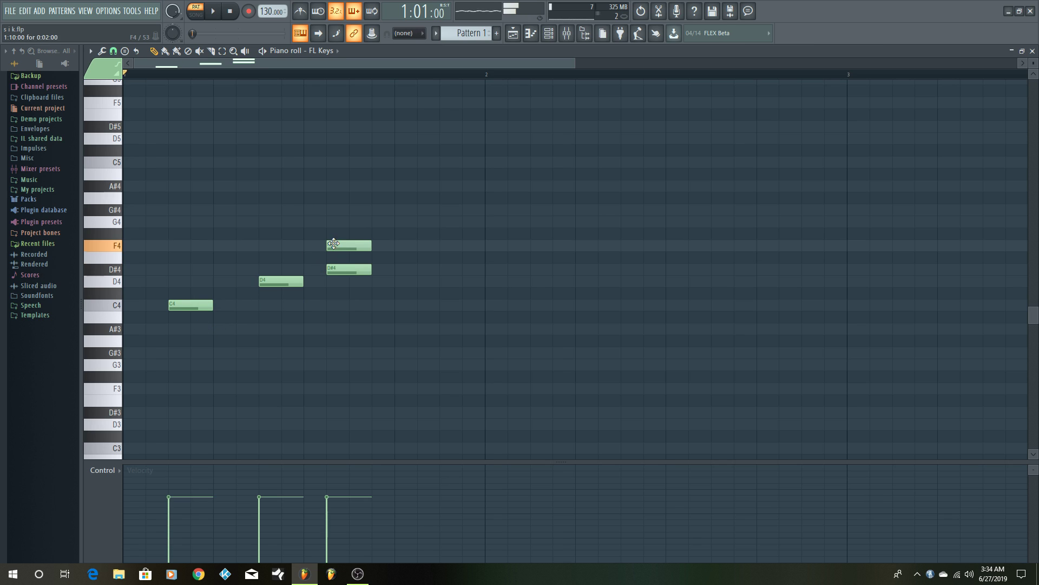
click(351, 222)
click(351, 209)
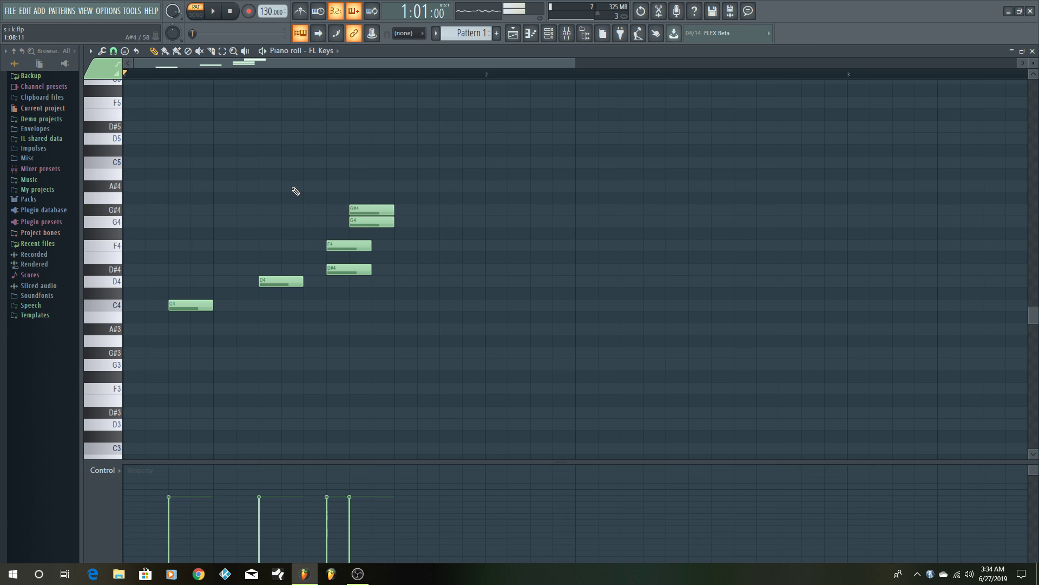
click(295, 187)
click(375, 162)
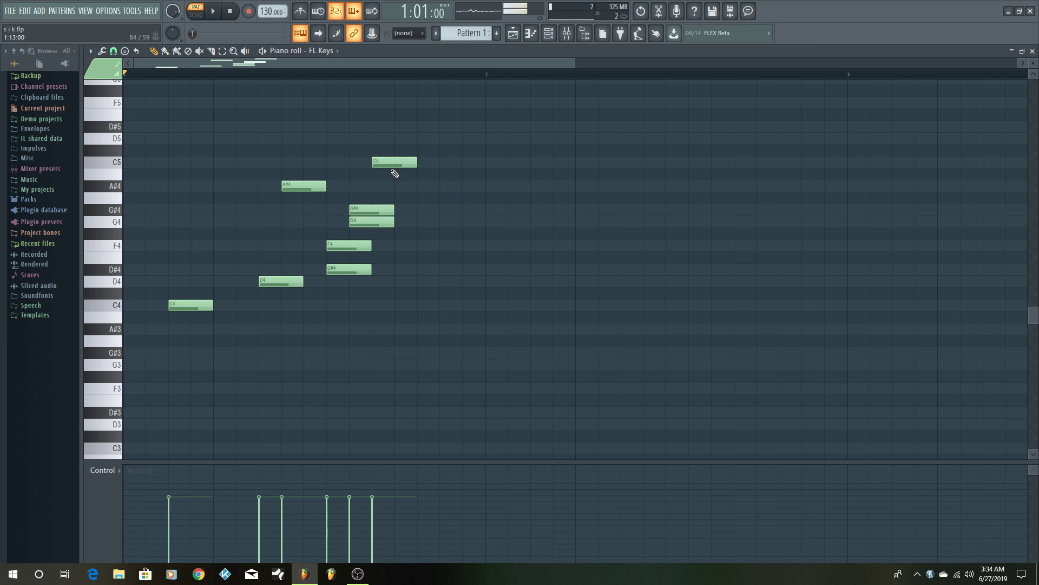
- Delete all the scattered natural minor notes from bar 1
right_click(394, 162)
right_click(371, 209)
right_click(372, 221)
right_click(349, 245)
right_click(349, 269)
right_click(304, 186)
right_click(281, 281)
right_click(191, 305)
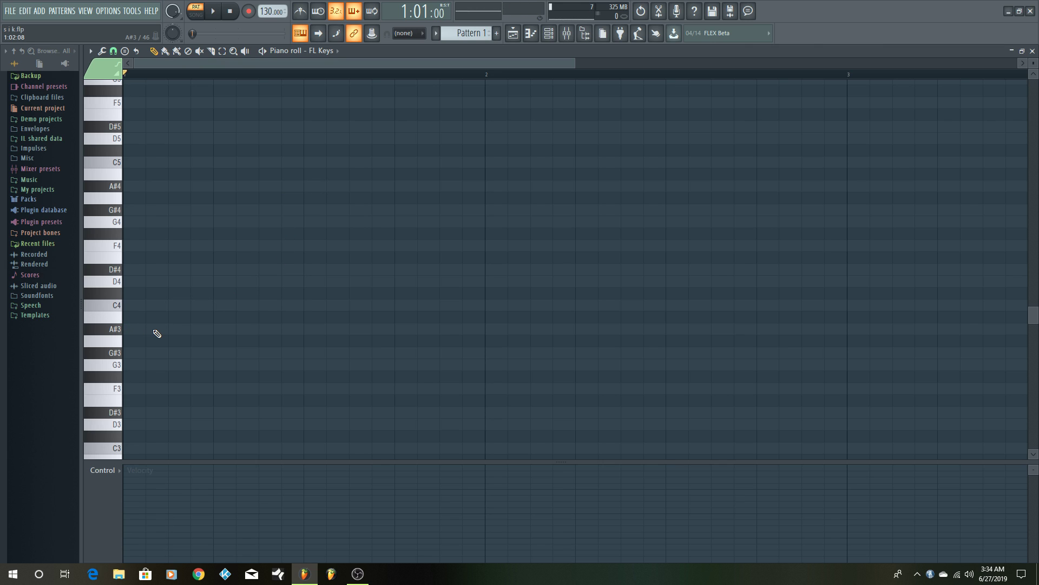
- Build a half-bar C minor chord from C4, D#4 and G4 at the start of bar 1 and play it back
click(146, 365)
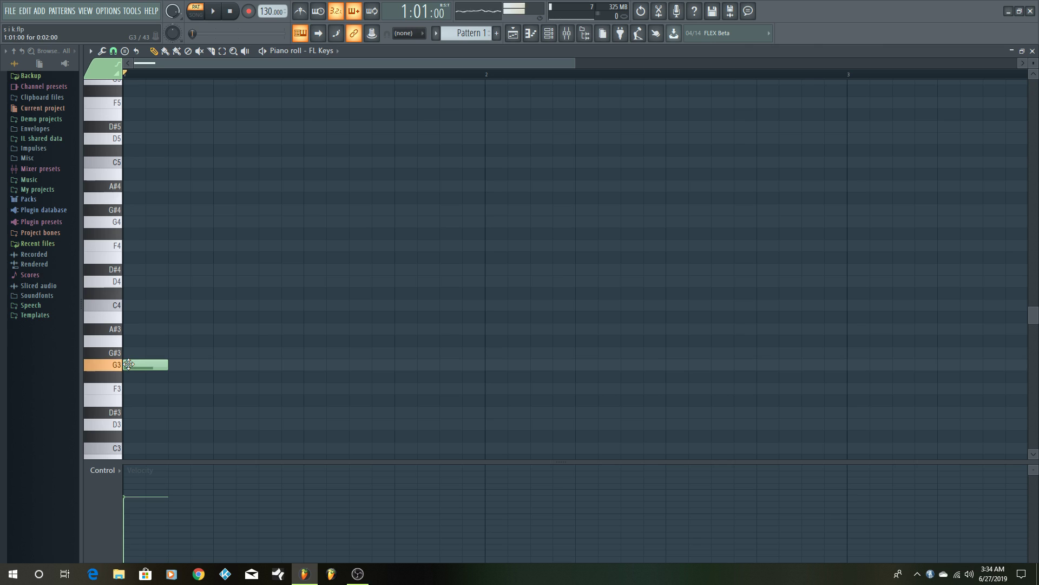
right_click(136, 365)
click(133, 307)
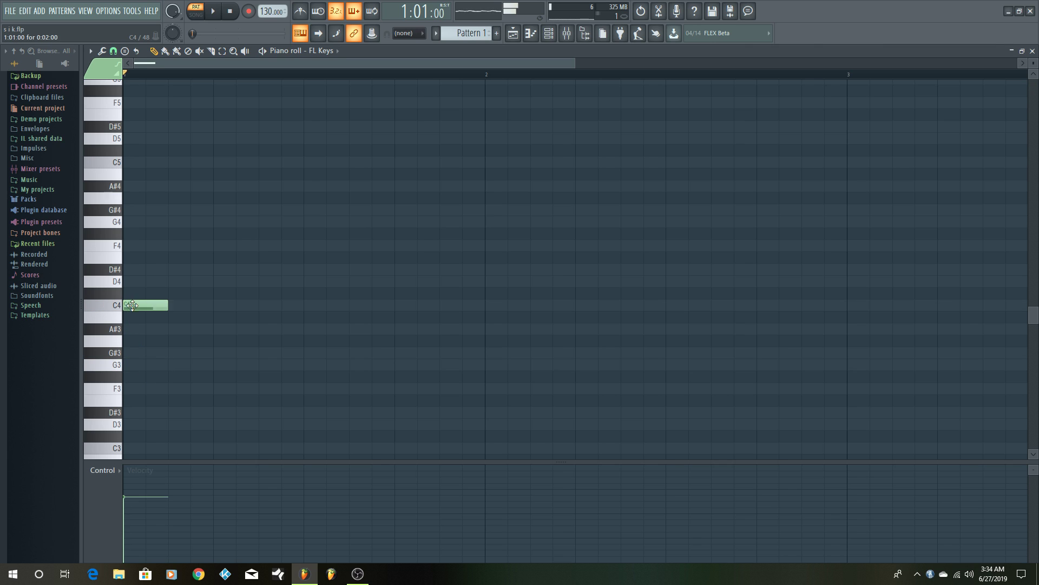
drag(269, 299, 296, 306)
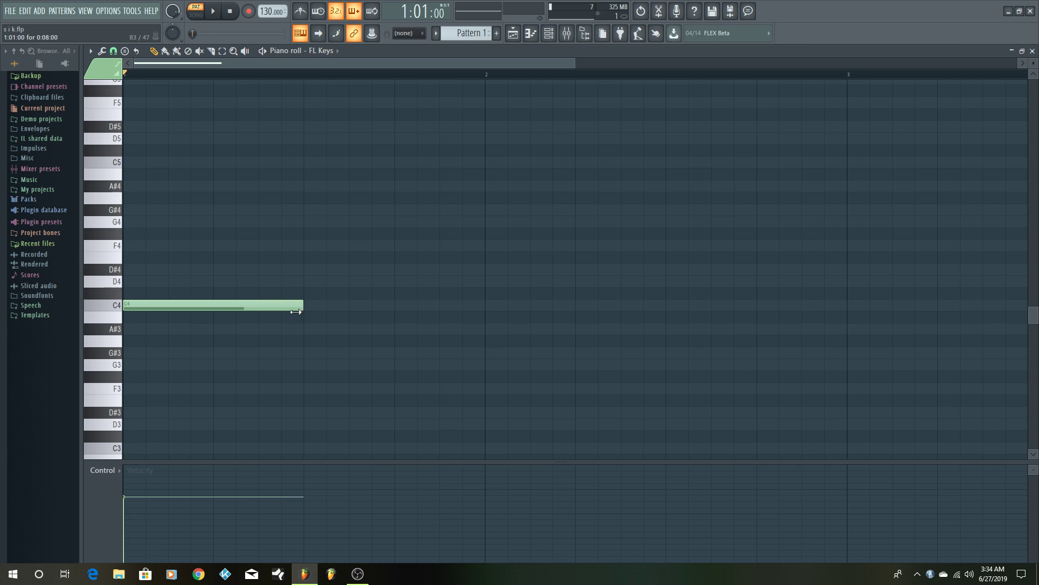
click(138, 270)
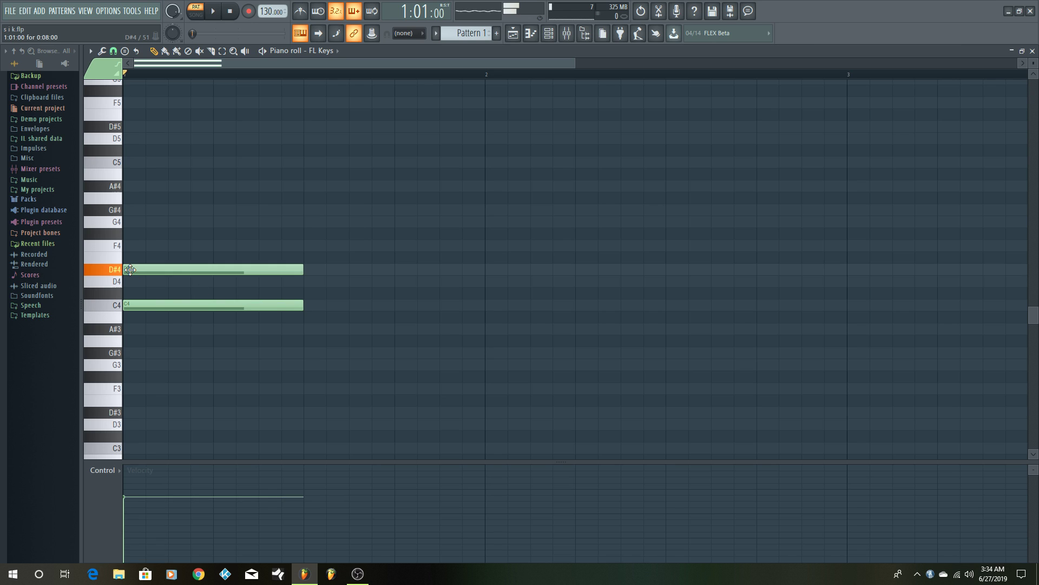
click(135, 222)
key(space)
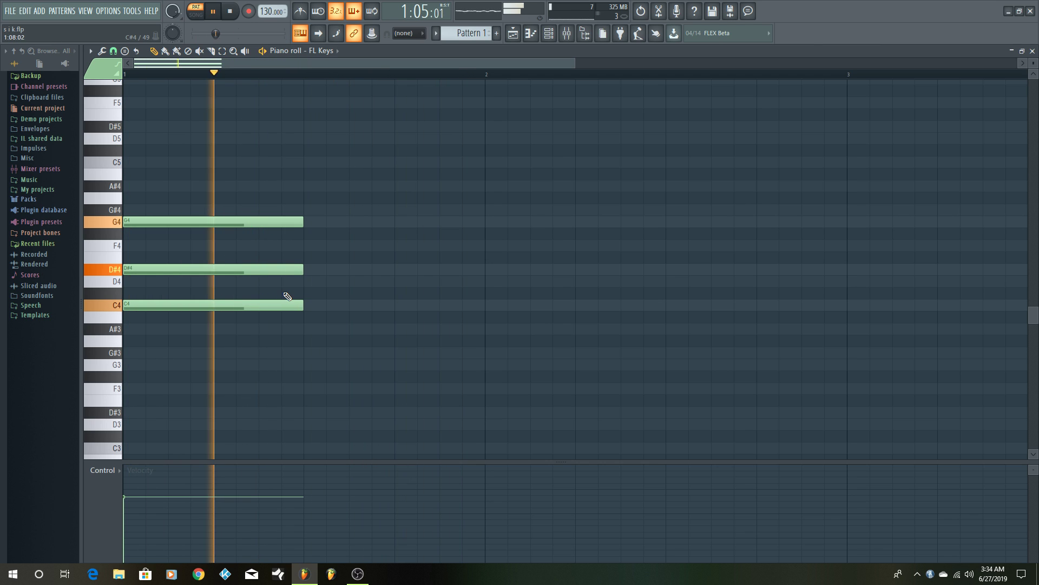
key(space)
- Add a second half-bar chord of D4, F4 and A4 in the latter half of bar 1 and play the pattern
click(314, 282)
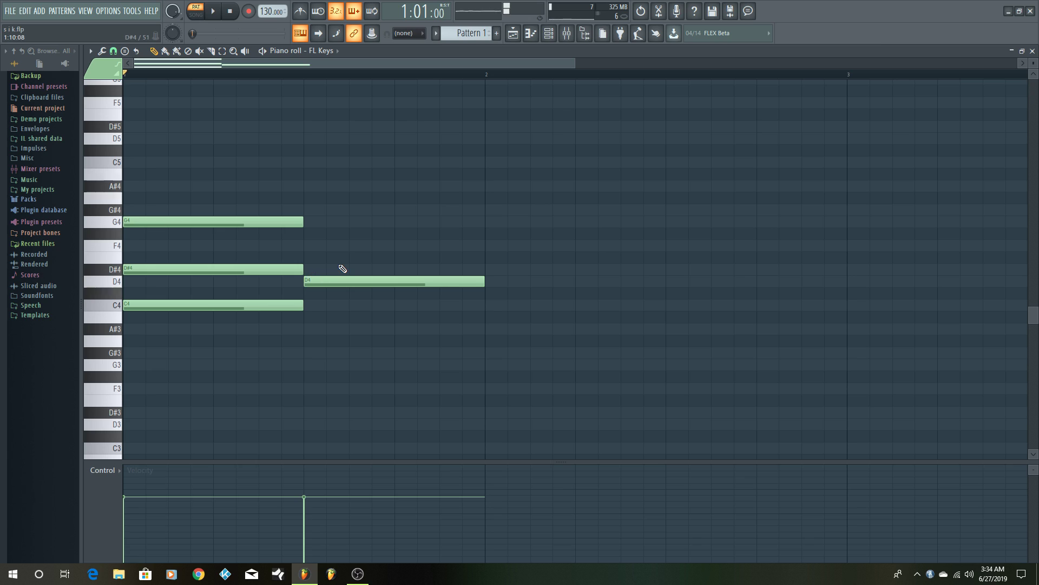
click(310, 245)
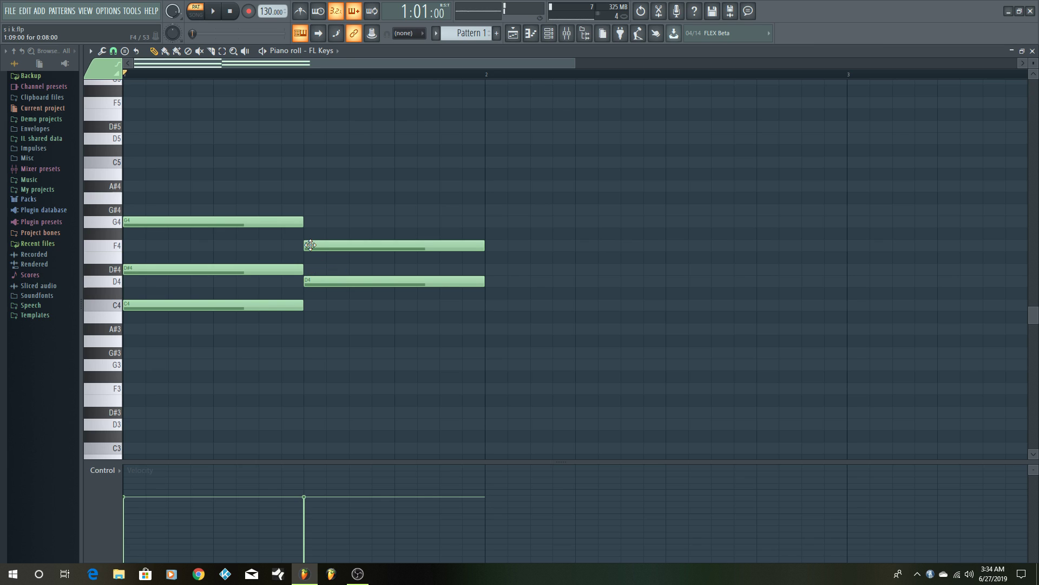
click(310, 198)
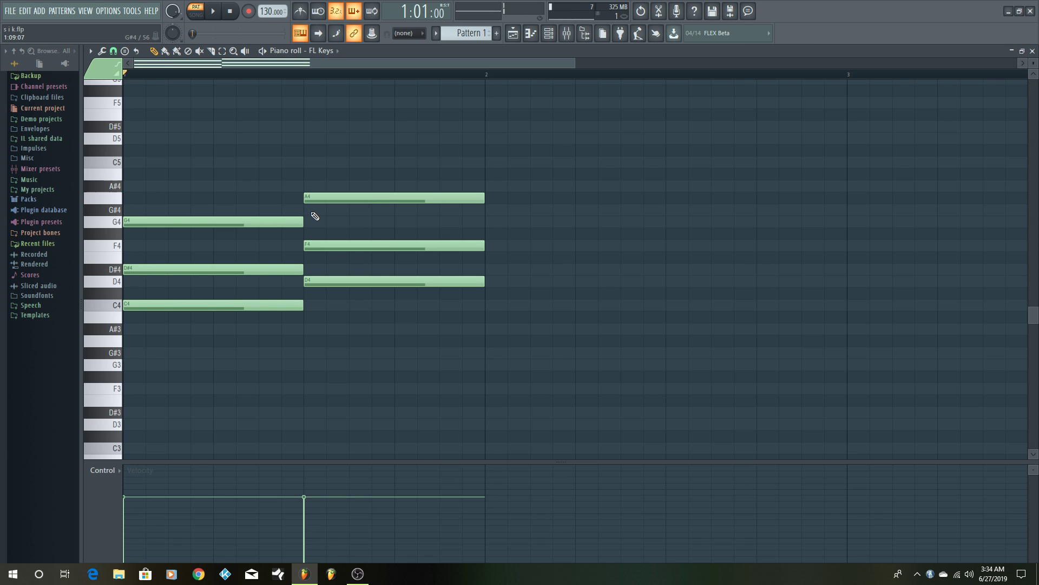
key(space)
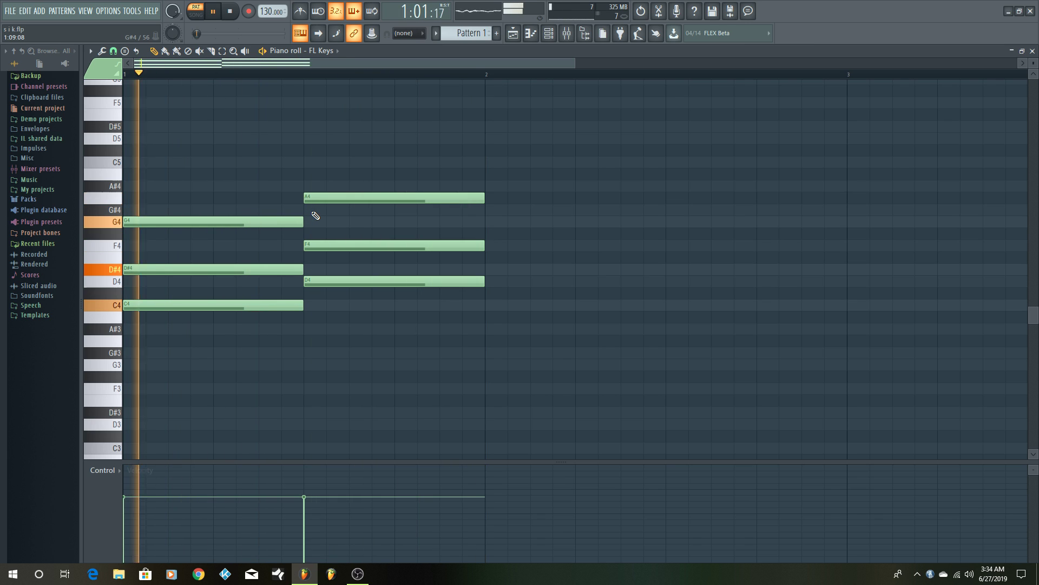
key(space)
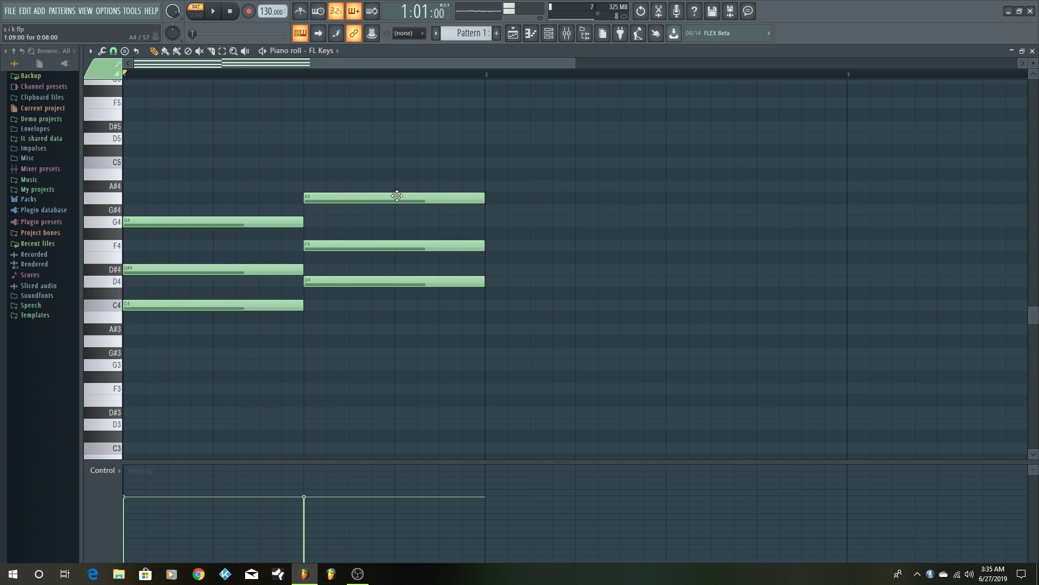
- Delete all notes of both chords from bar 1
right_click(392, 198)
right_click(379, 246)
right_click(366, 281)
right_click(255, 269)
right_click(238, 305)
right_click(245, 222)
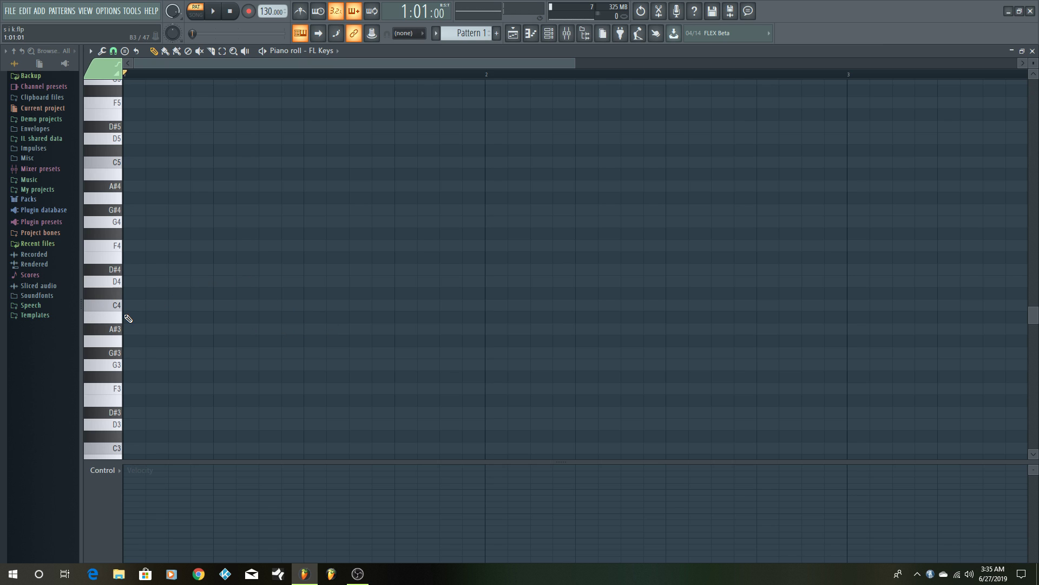
- Draw a rising line with a four-step C4 and one-step D4, D#4 and F4 notes in bar 1, and play it
click(131, 308)
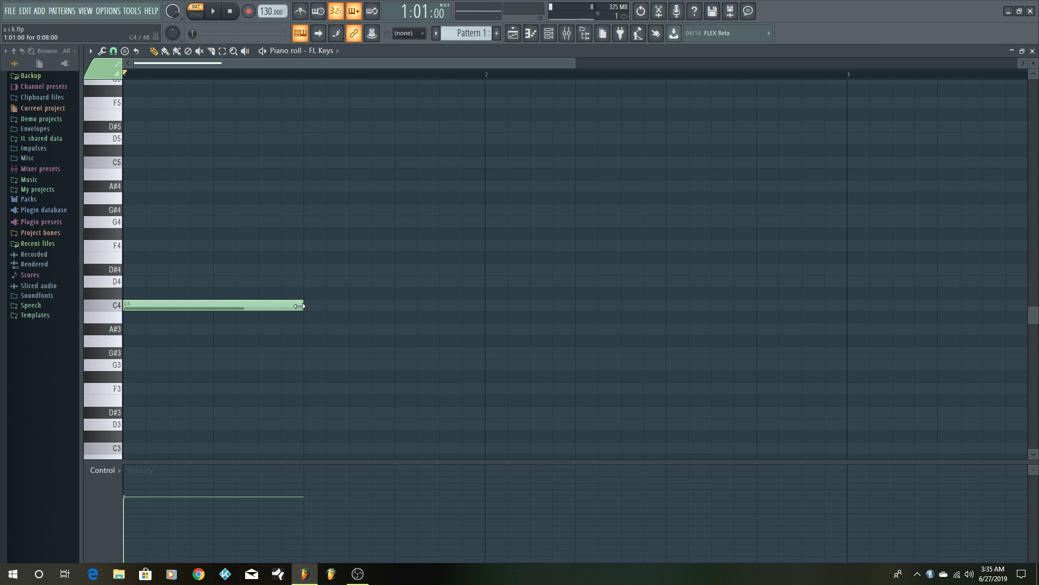
drag(299, 306, 204, 323)
click(222, 282)
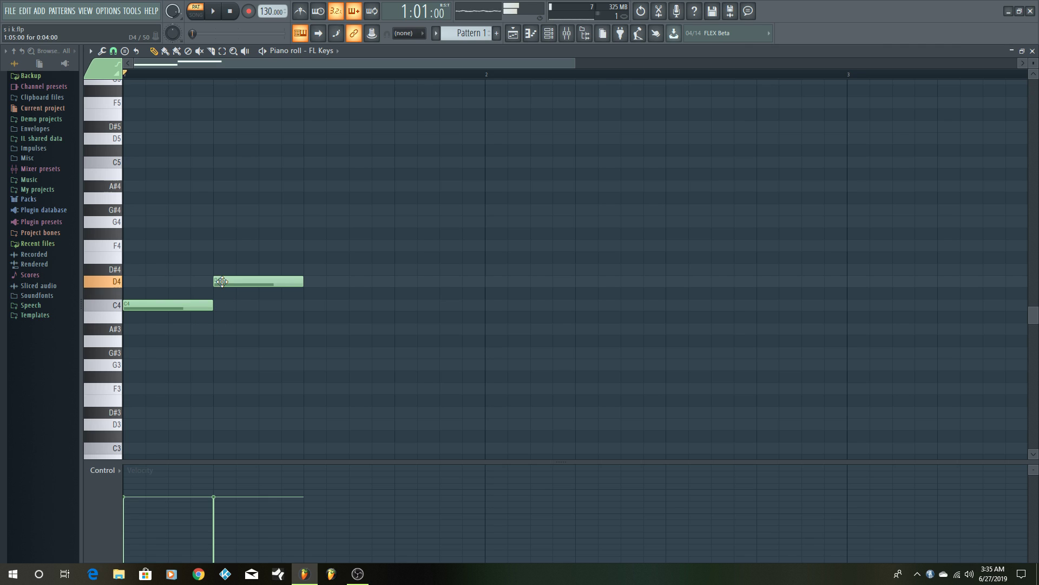
drag(301, 281, 238, 287)
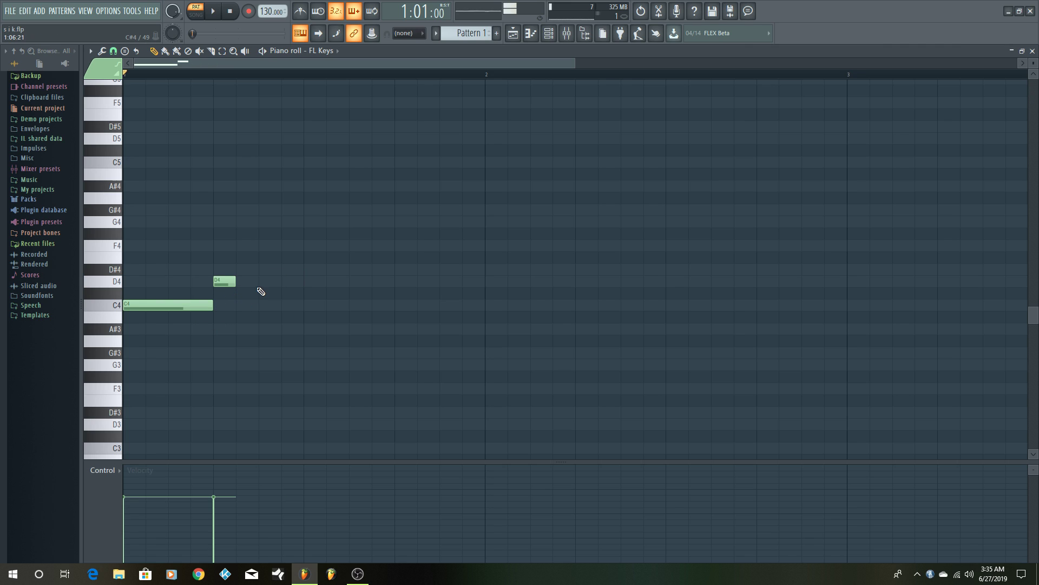
click(264, 270)
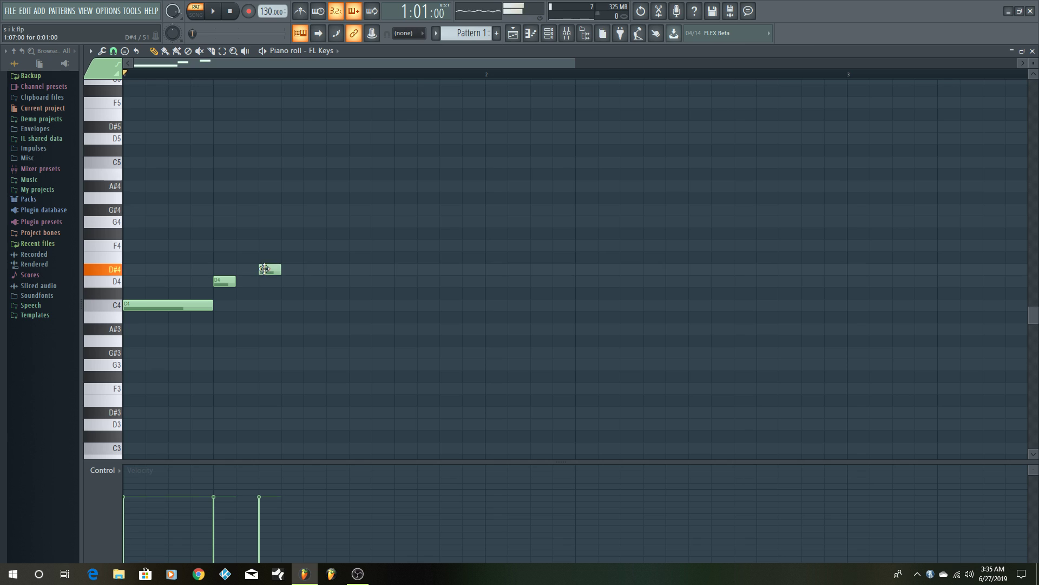
click(316, 247)
key(space)
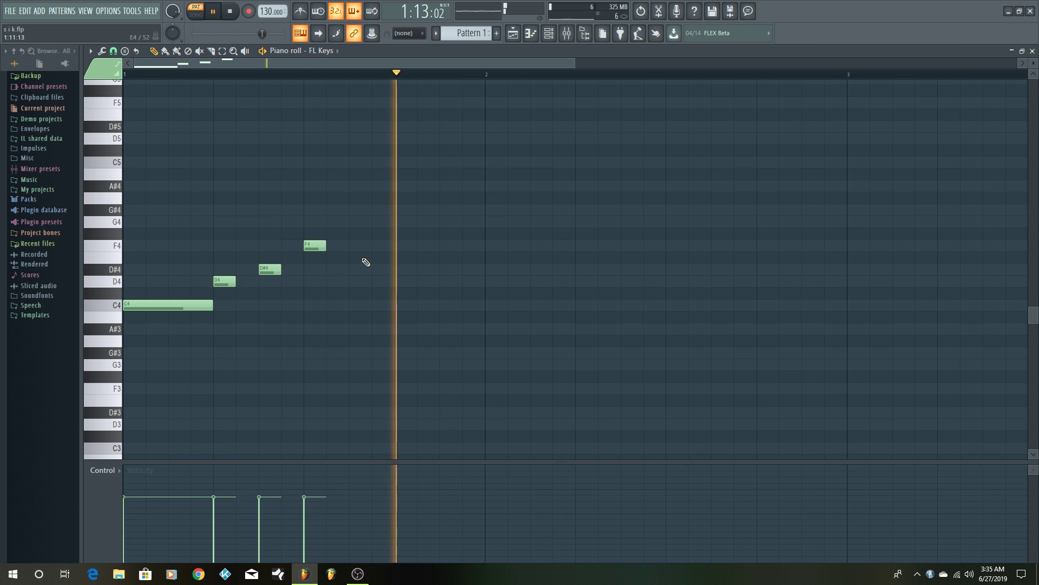
key(space)
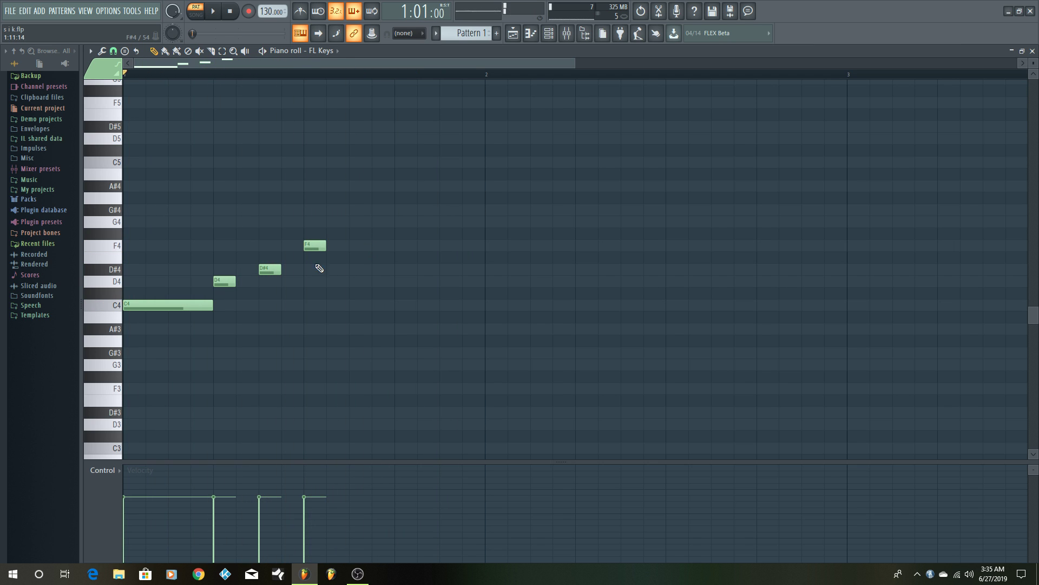
- Delete the C4, D4, D#4 and F4 notes of the rising line
right_click(174, 305)
right_click(315, 245)
right_click(270, 270)
right_click(225, 281)
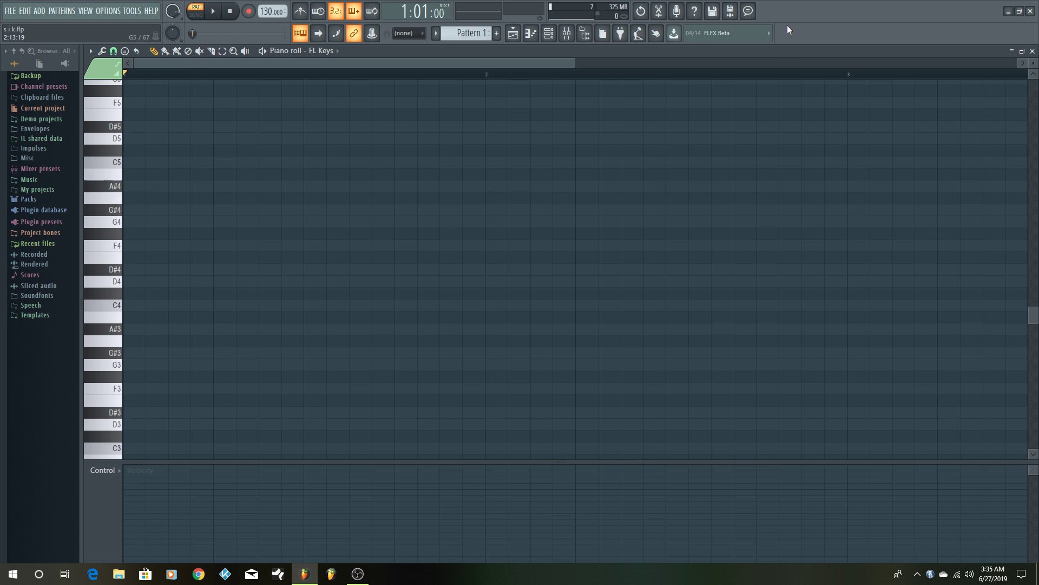
- Change the root note of the piano roll's scale highlighting to D#, keeping Minor Natural (Aeolian)
click(90, 50)
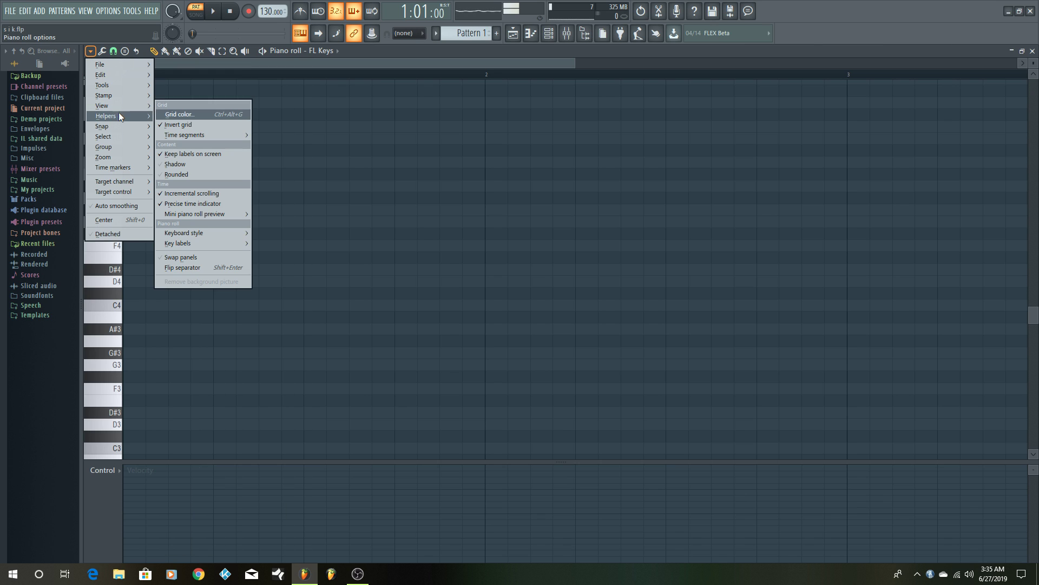
mouse_move(145, 115)
mouse_move(183, 127)
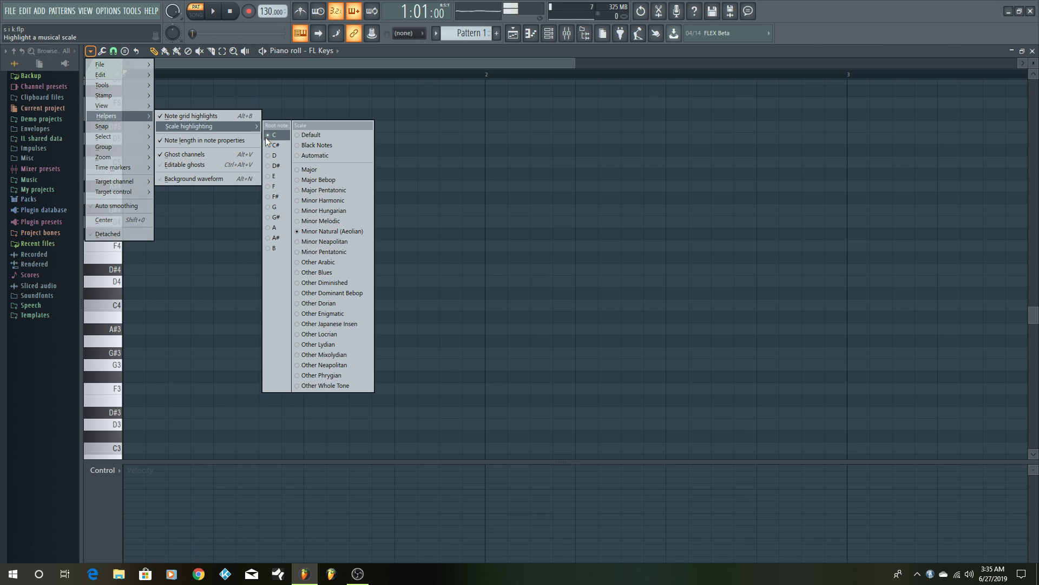
click(284, 164)
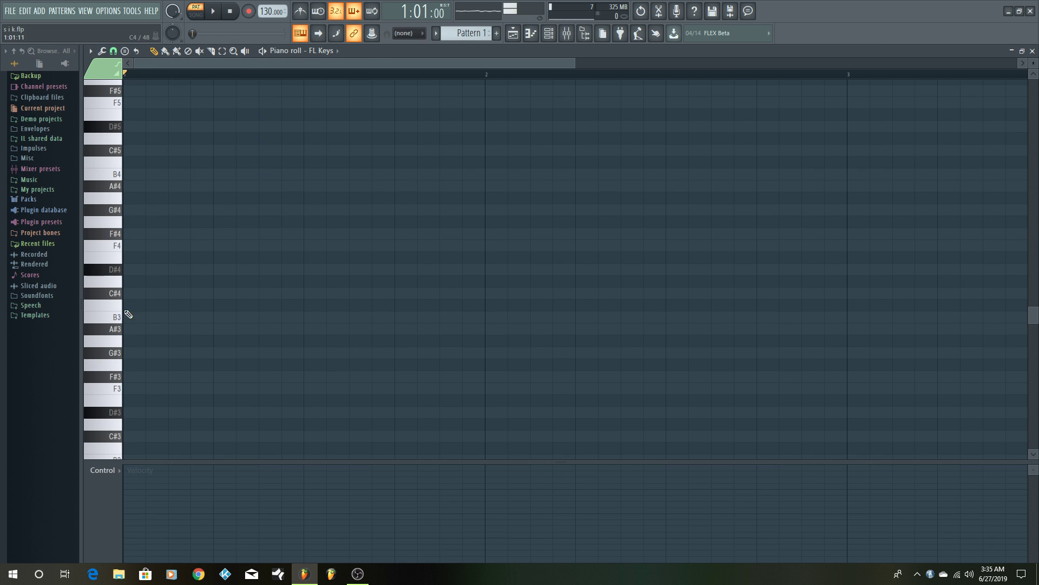
- Audition the keyboard keys around D4 and D#4 and higher up with D# natural minor highlighted
scroll(124, 311, up, 3)
click(103, 351)
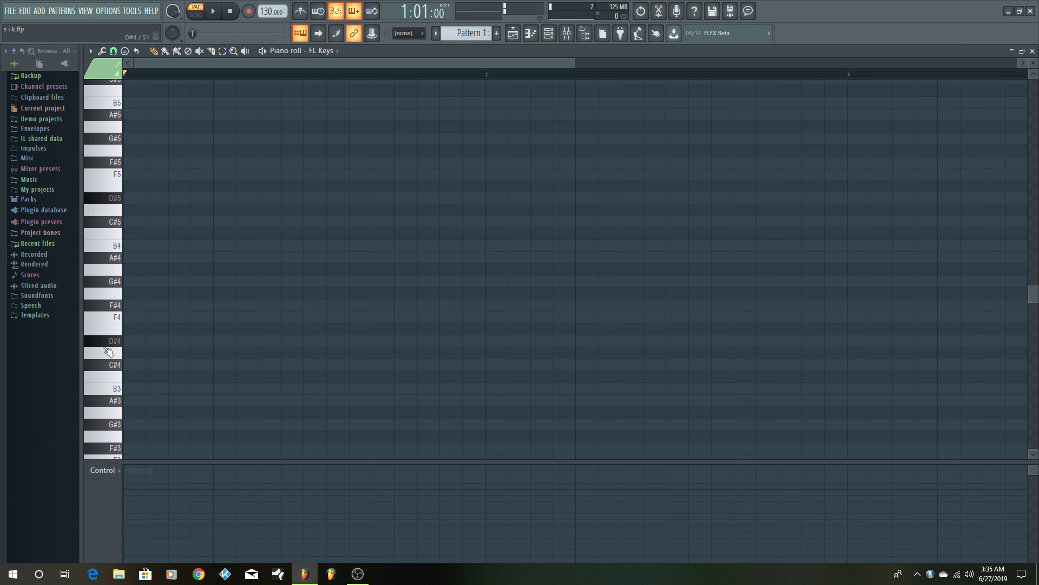
click(110, 349)
click(113, 343)
click(120, 239)
- Place one-step notes rising through bar 1 on D#4, F4, F#4, G#4, A#4, B4, C#5 and D#5
click(136, 341)
click(165, 319)
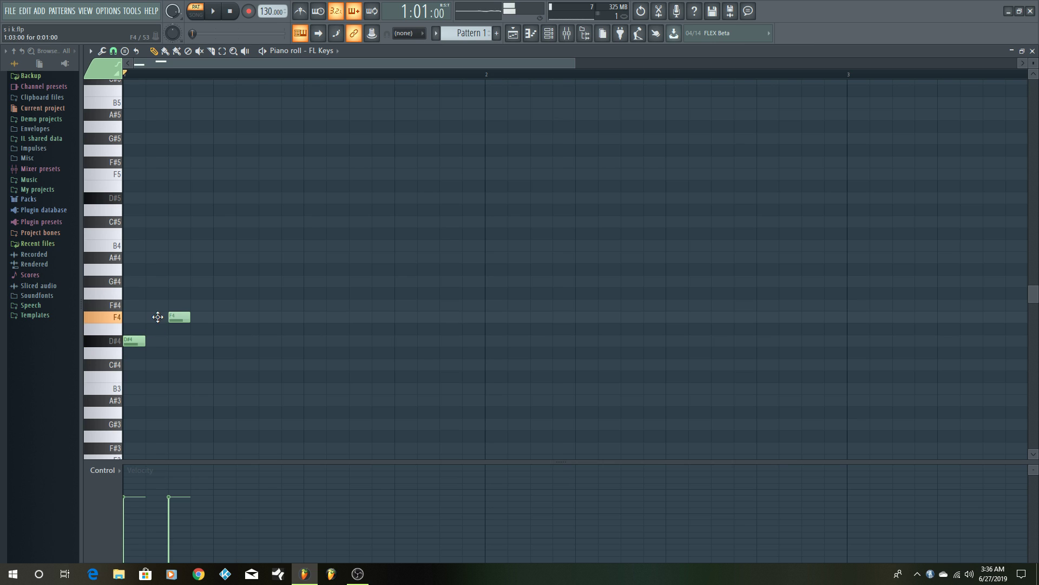
click(199, 305)
click(241, 281)
click(288, 258)
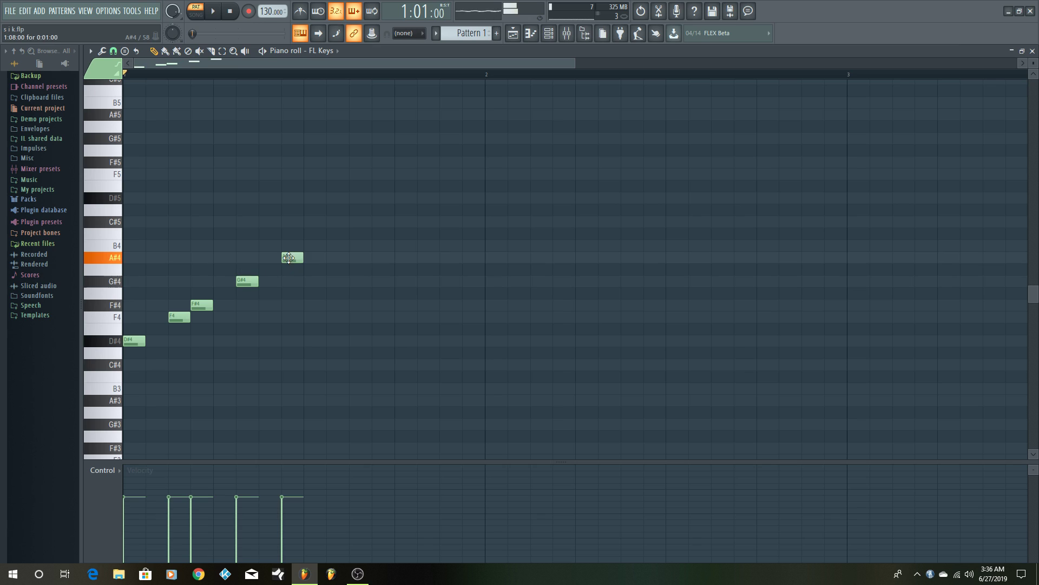
click(309, 246)
click(353, 210)
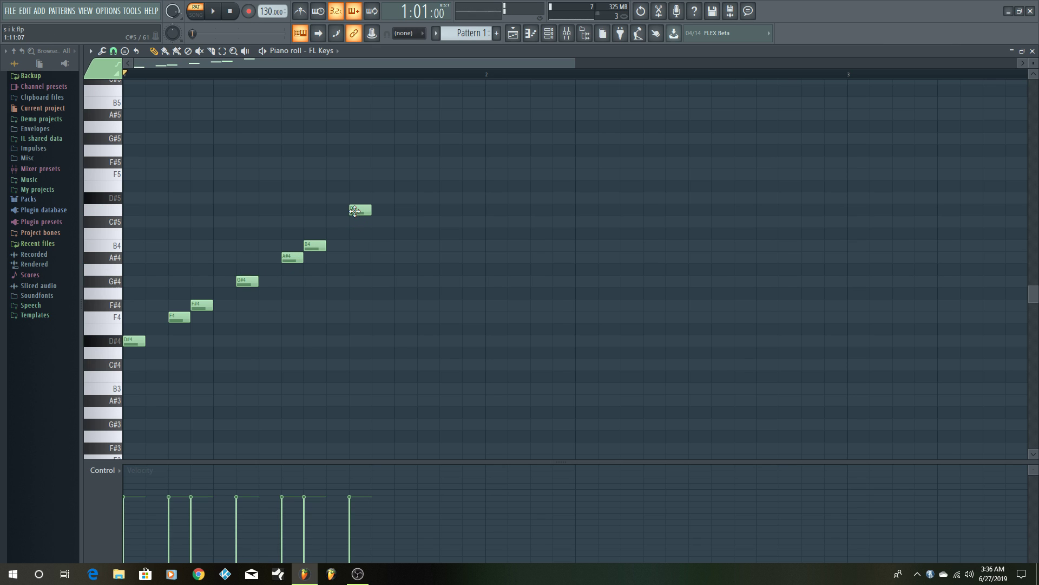
right_click(355, 210)
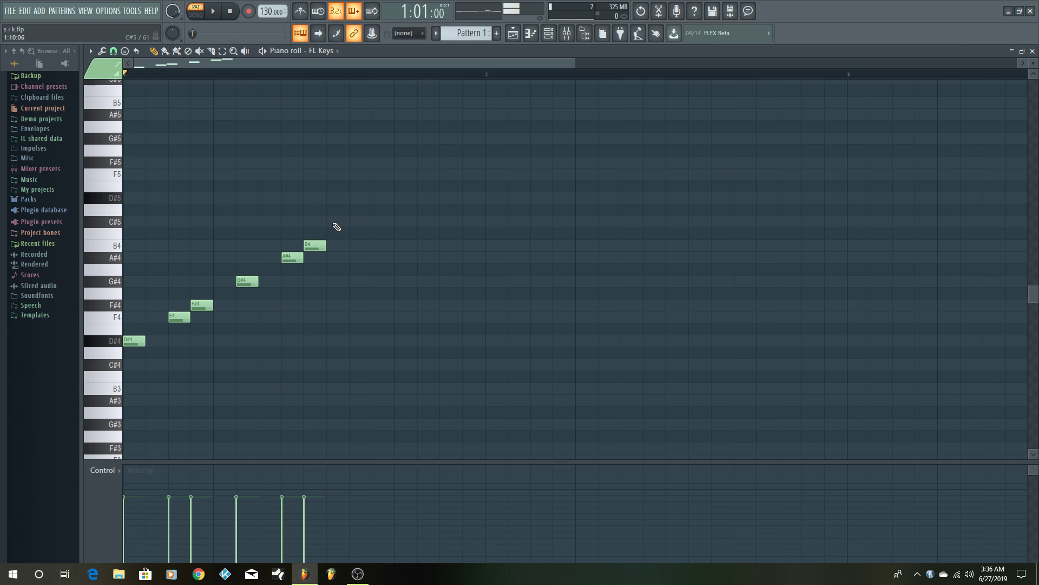
click(337, 222)
click(359, 199)
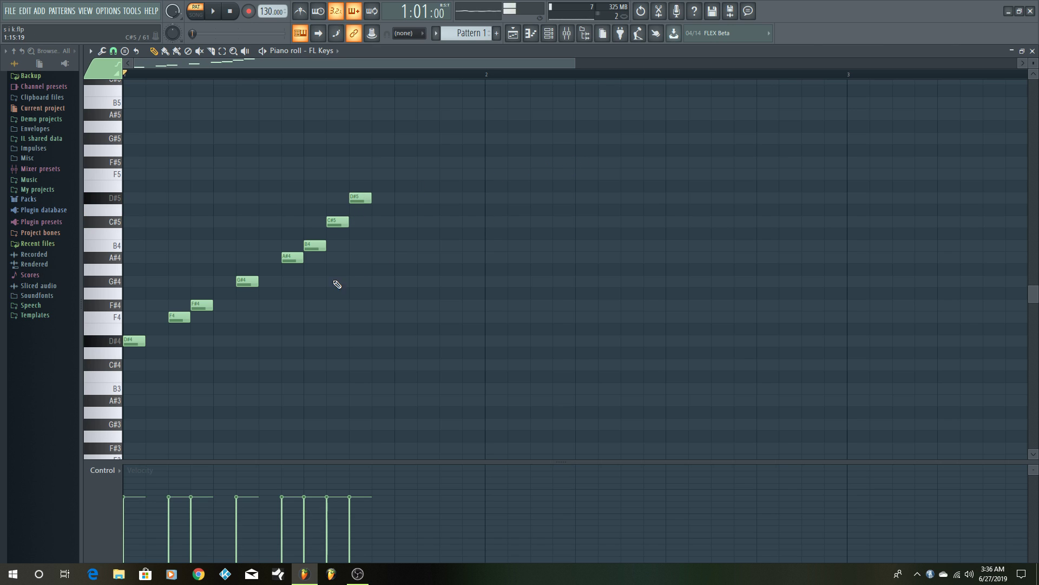
- Delete all the D# natural minor scale notes from bar 1
right_click(360, 197)
right_click(337, 222)
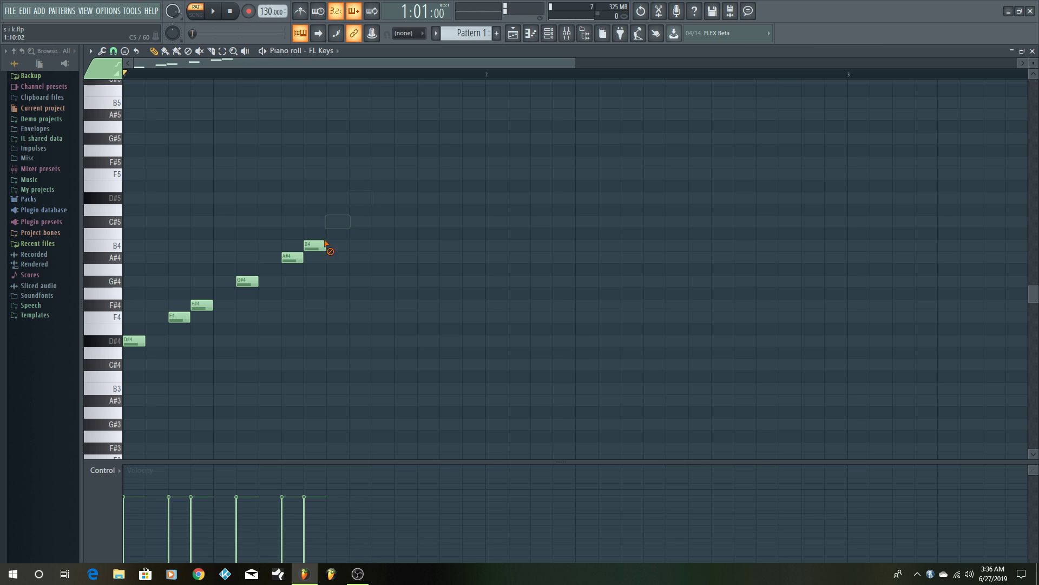
right_click(315, 245)
right_click(292, 258)
right_click(246, 281)
right_click(201, 305)
right_click(179, 317)
right_click(138, 341)
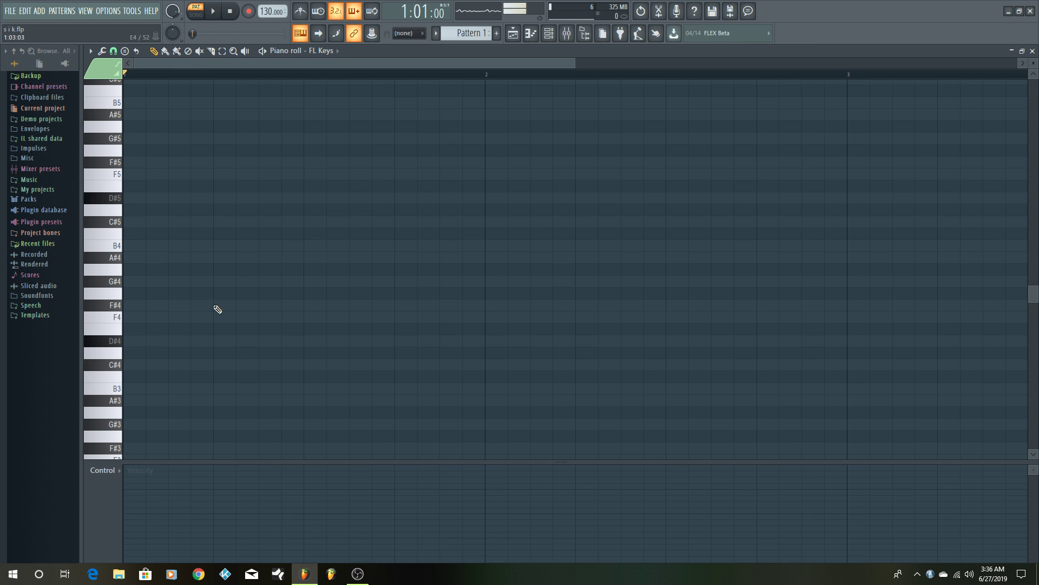